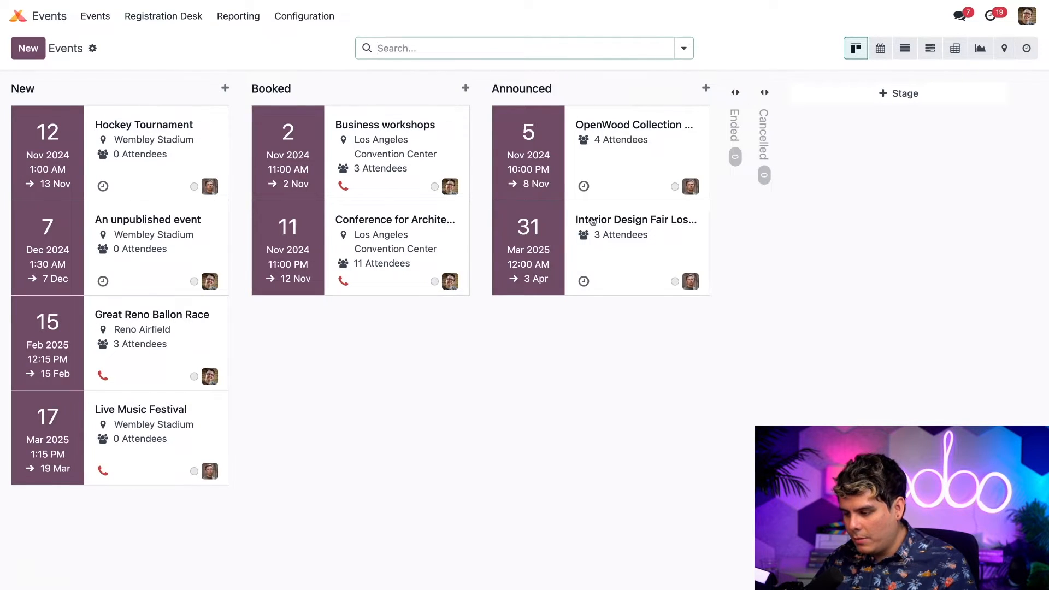
# Step: Open the Interior Design Fair Los Angeles 2025 event, review its tracks, and return to the event record
pyautogui.click(661, 235)
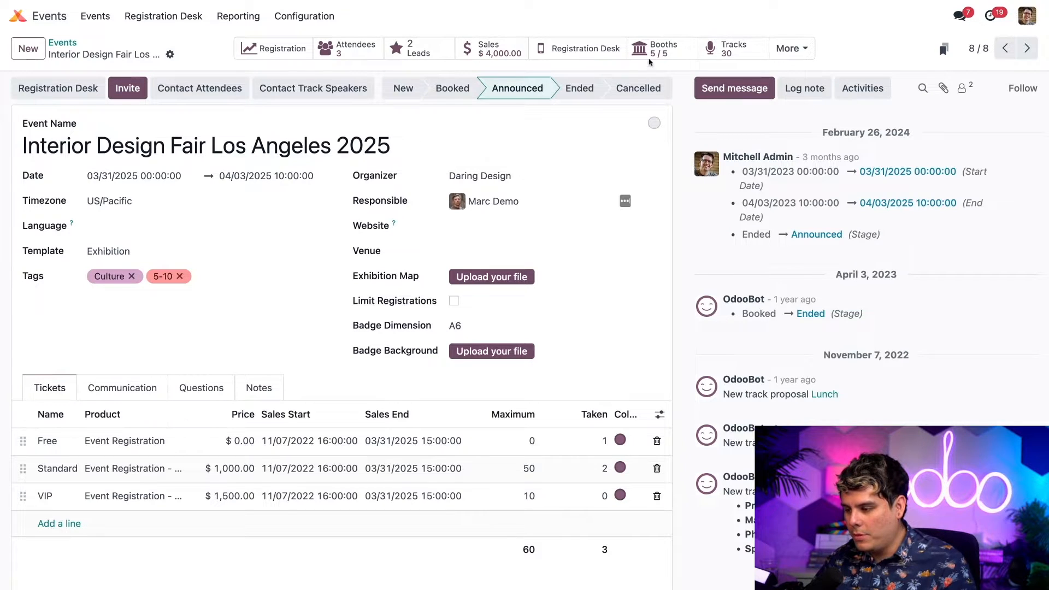
pyautogui.click(738, 48)
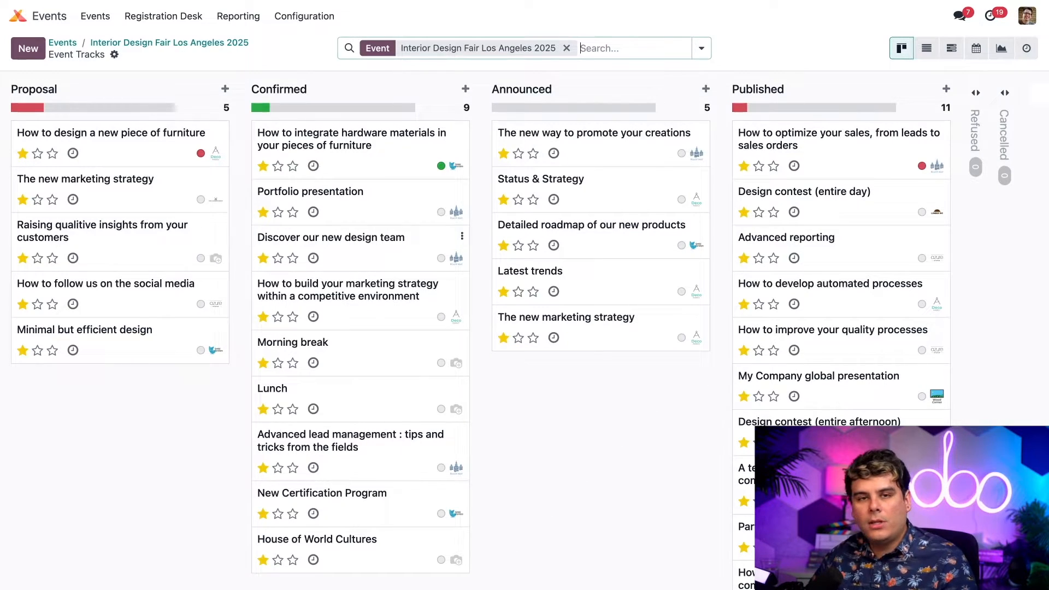
pyautogui.click(207, 44)
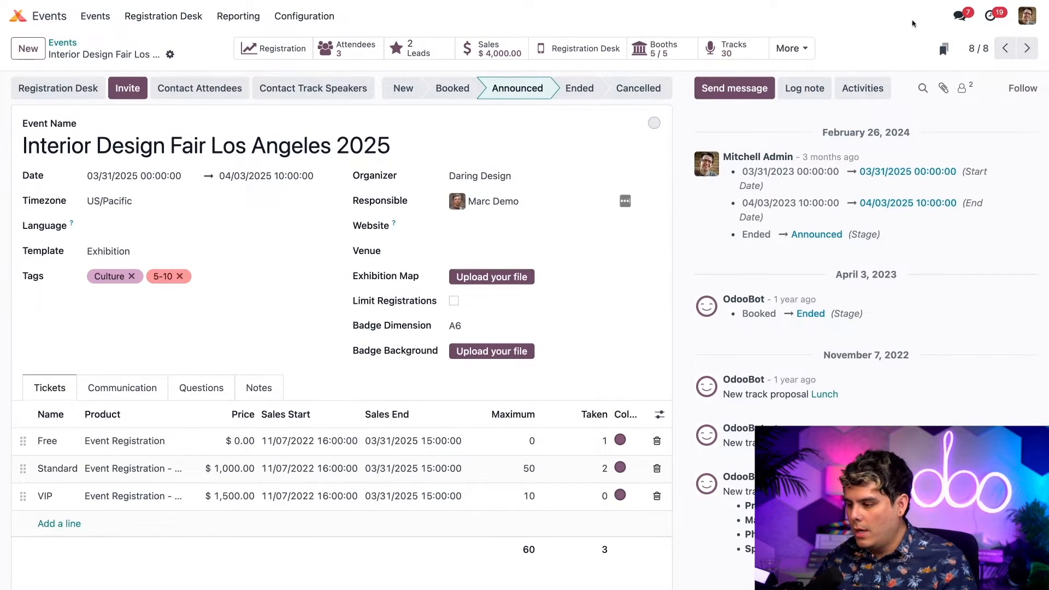
# Step: Review the sponsors of the Interior Design Fair Los Angeles 2025 event, and return to the event record
pyautogui.click(796, 47)
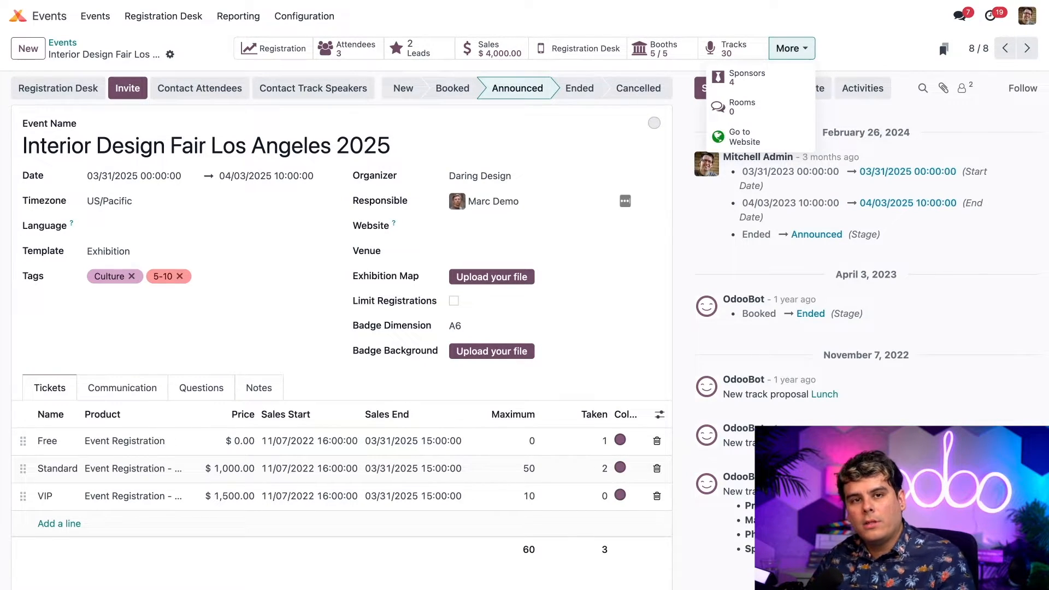
pyautogui.click(787, 78)
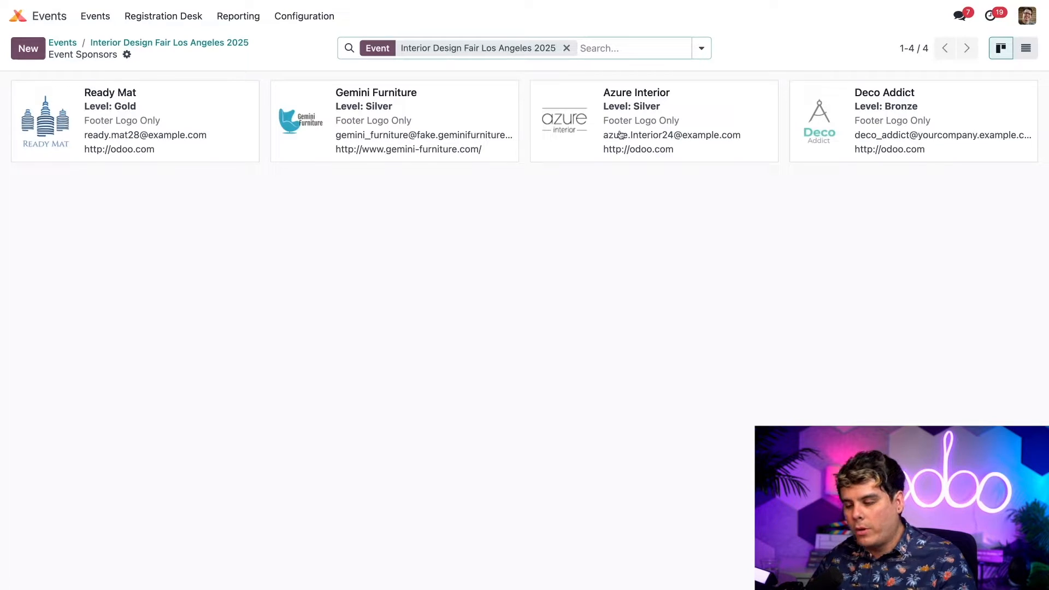
pyautogui.click(146, 43)
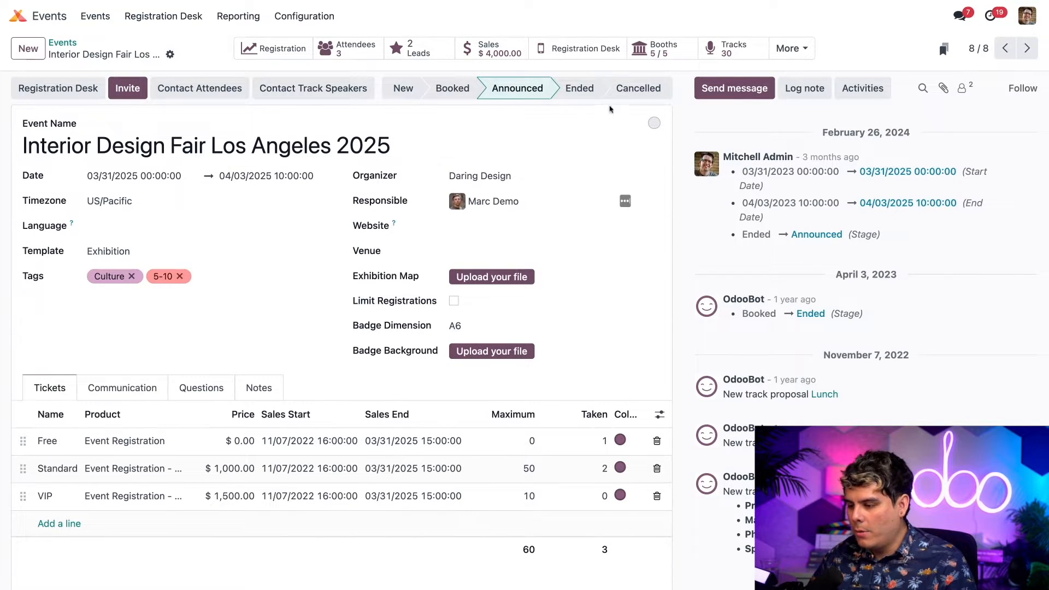
# Step: Create a meeting room for the event with the topic "Trends that will CRUSH in 2025"
pyautogui.click(787, 49)
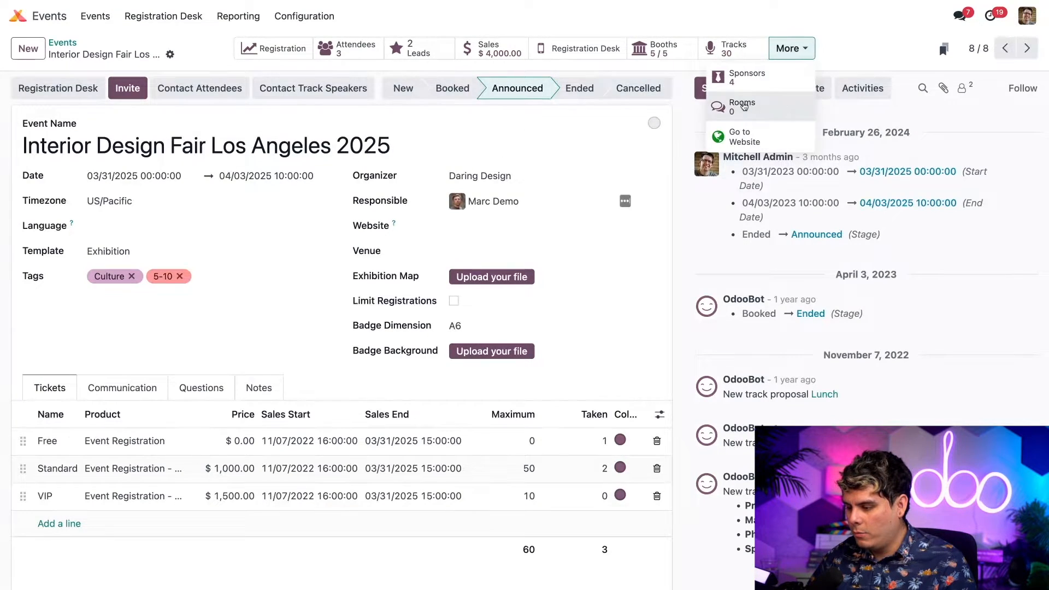
pyautogui.click(744, 107)
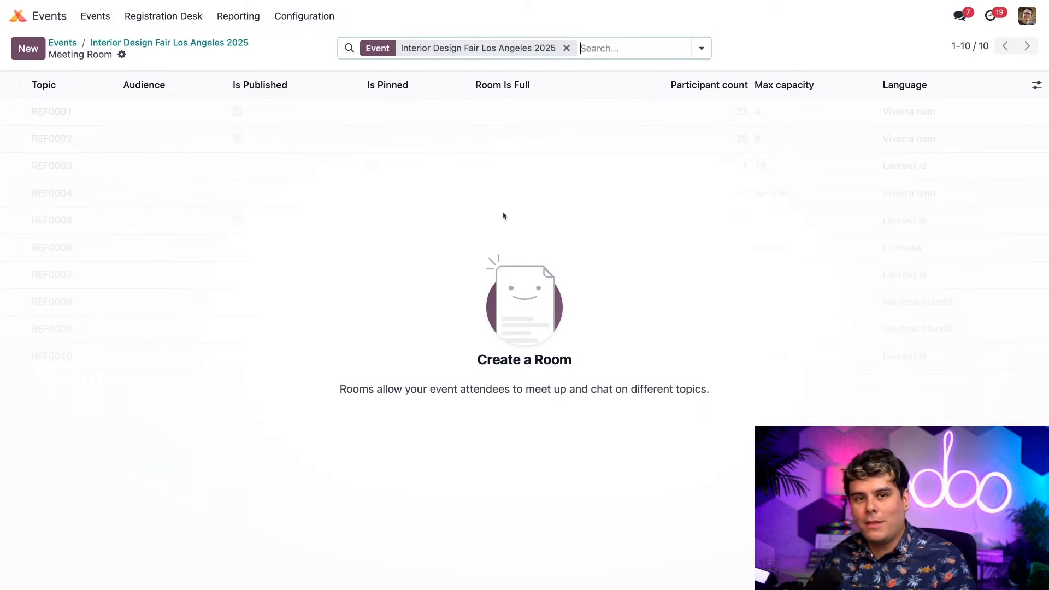
pyautogui.click(24, 47)
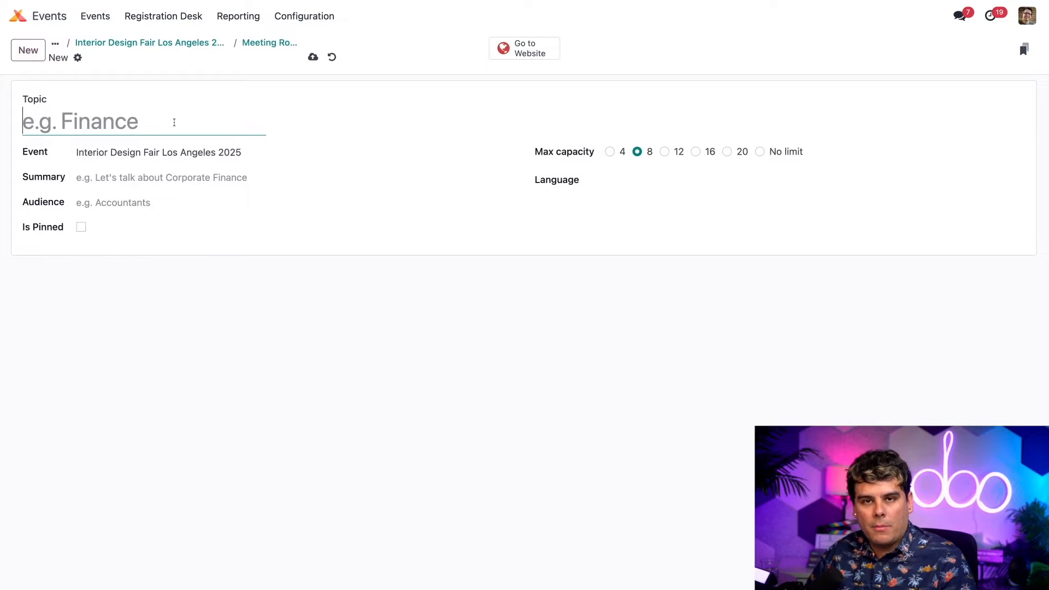
pyautogui.write('T')
pyautogui.press('BackSpace')
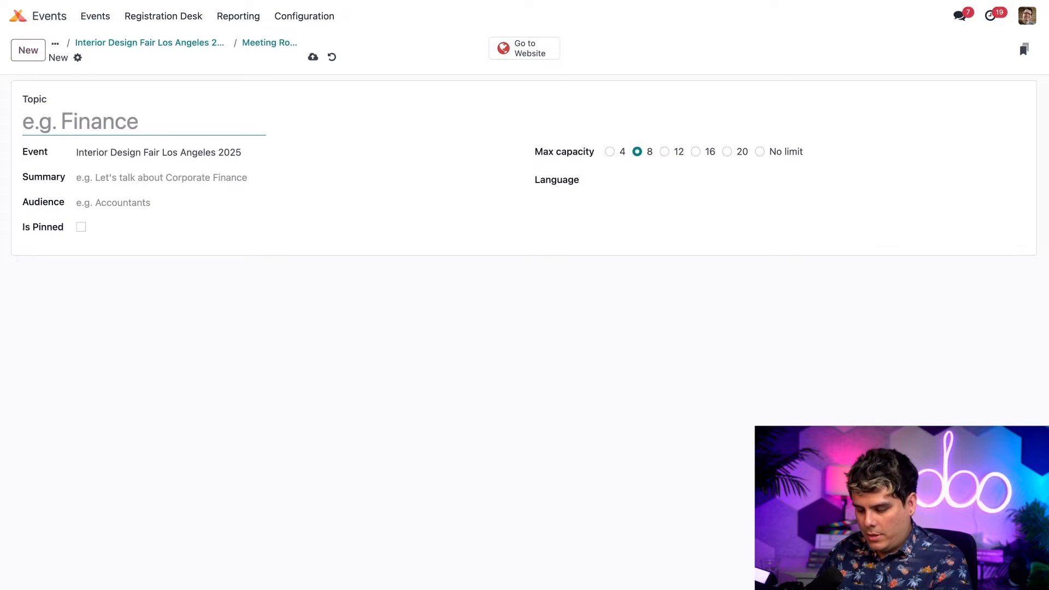
pyautogui.write('Trends th')
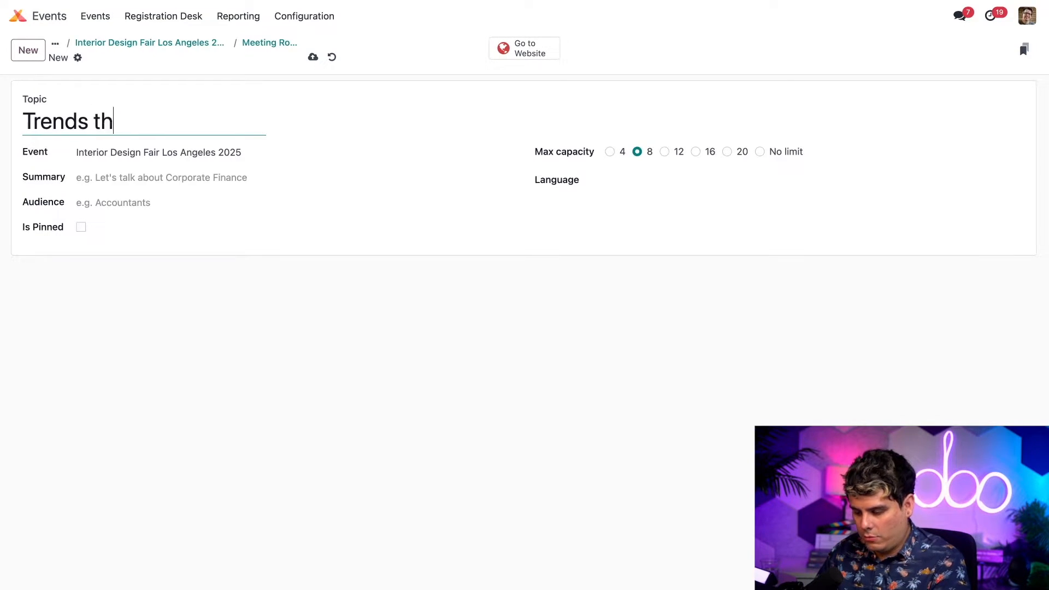
pyautogui.write('at will ')
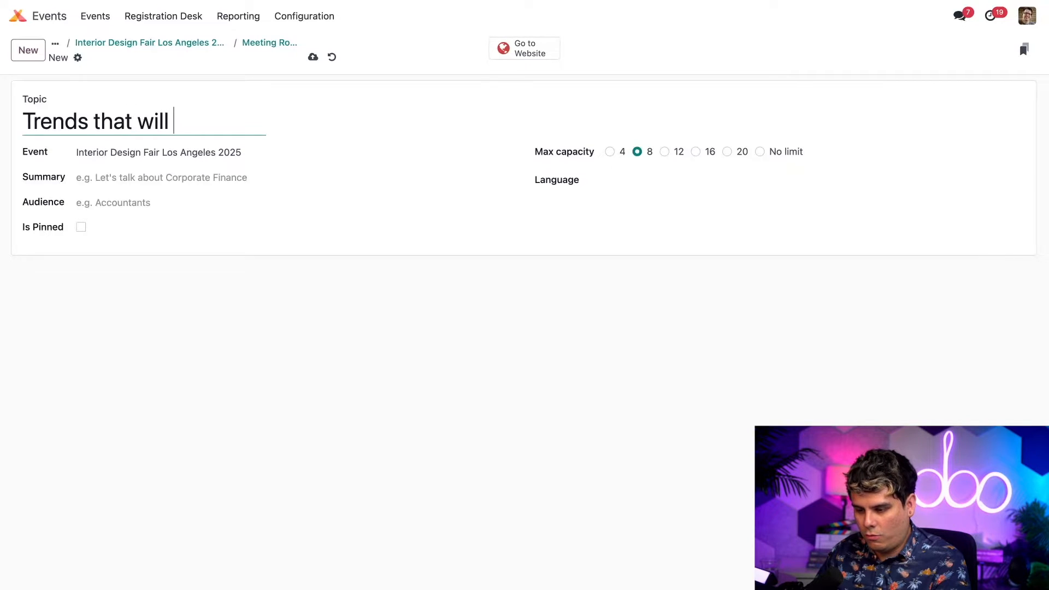
pyautogui.write('CRUSH in 2025')
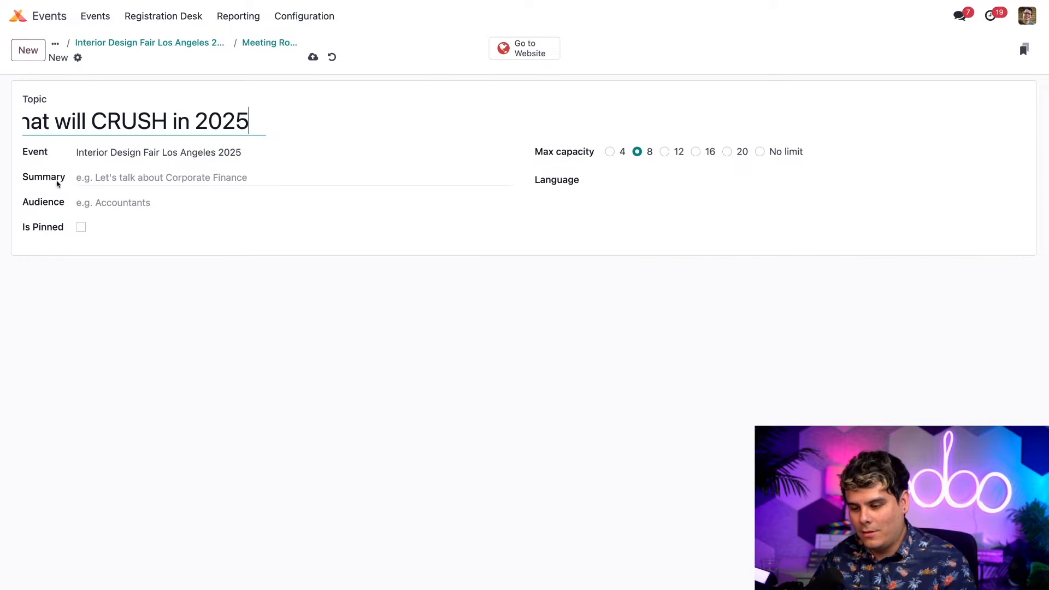
# Step: Set the room's summary to "Let's talk about the near future: 2025 trends" and its max capacity to 20
pyautogui.click(120, 173)
pyautogui.write('Let’s talk about the near future: 2025 trends')
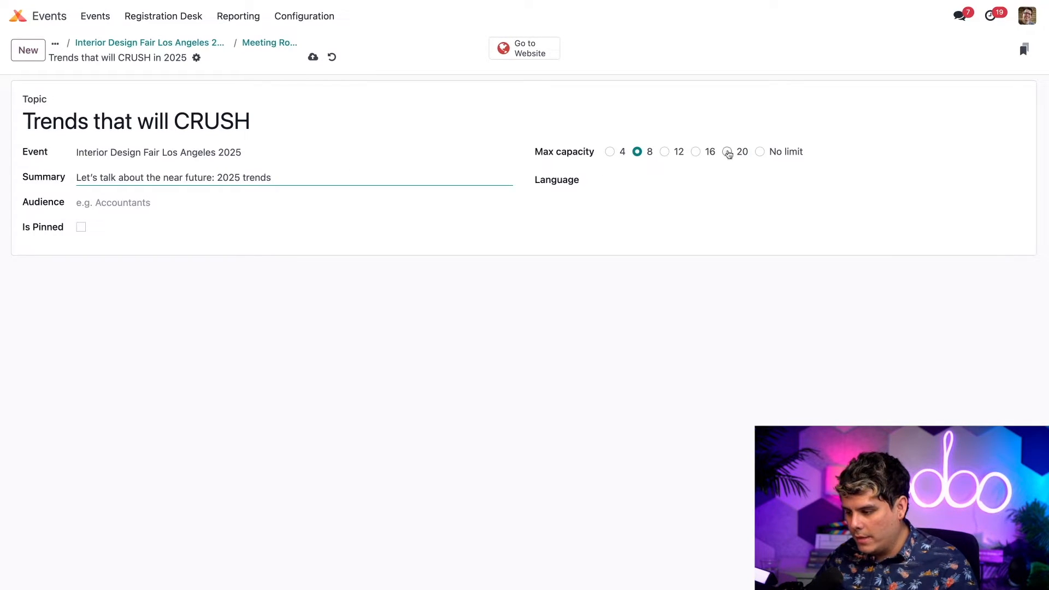
pyautogui.click(727, 152)
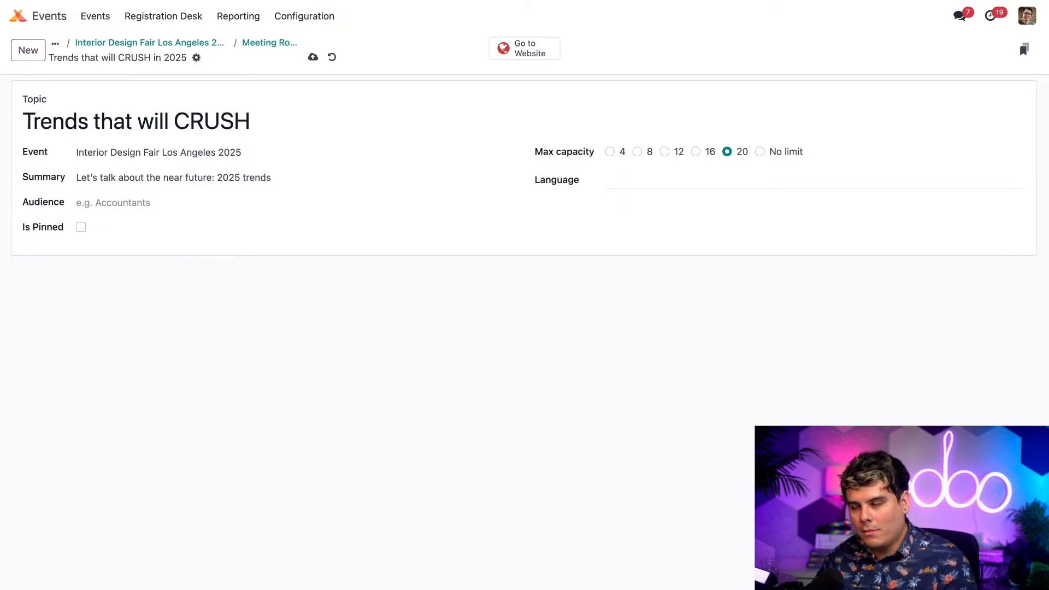
# Step: Preview the new room's page on the website, and reopen the Interior Design Fair Los Angeles 2025 event record
pyautogui.click(526, 49)
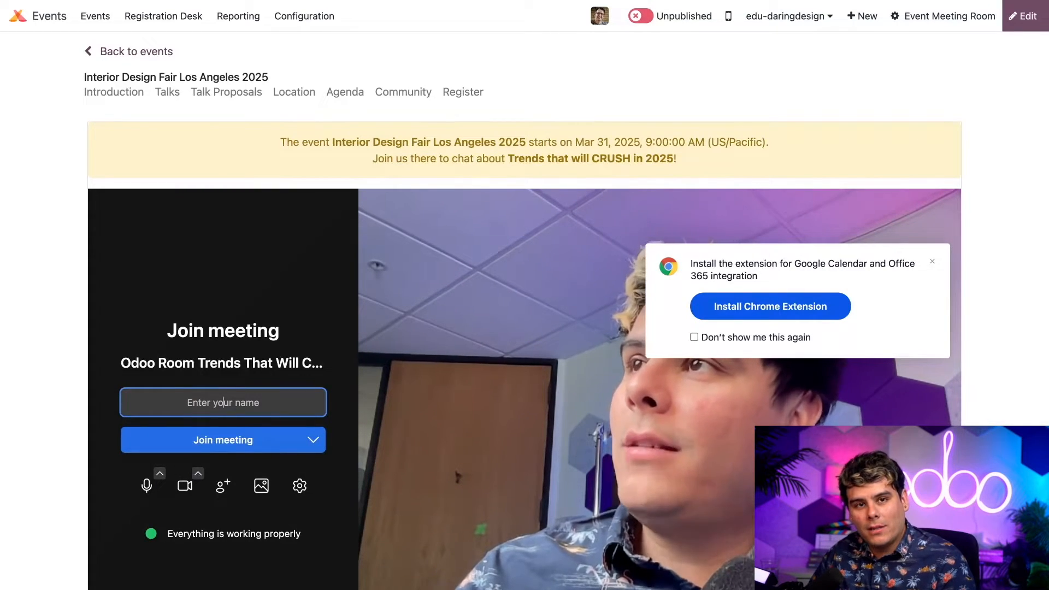
pyautogui.click(95, 16)
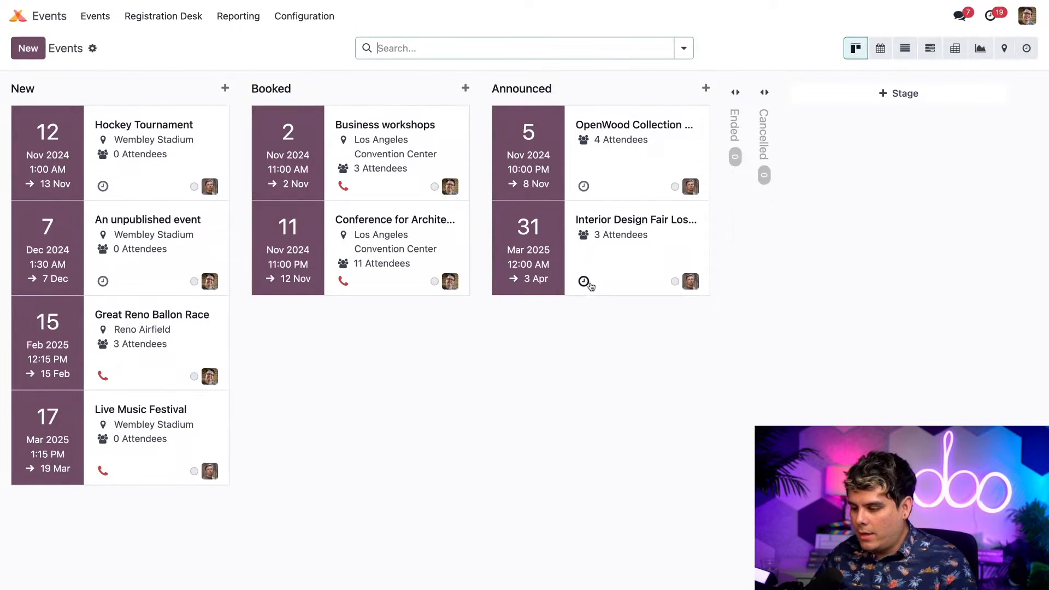
pyautogui.click(624, 270)
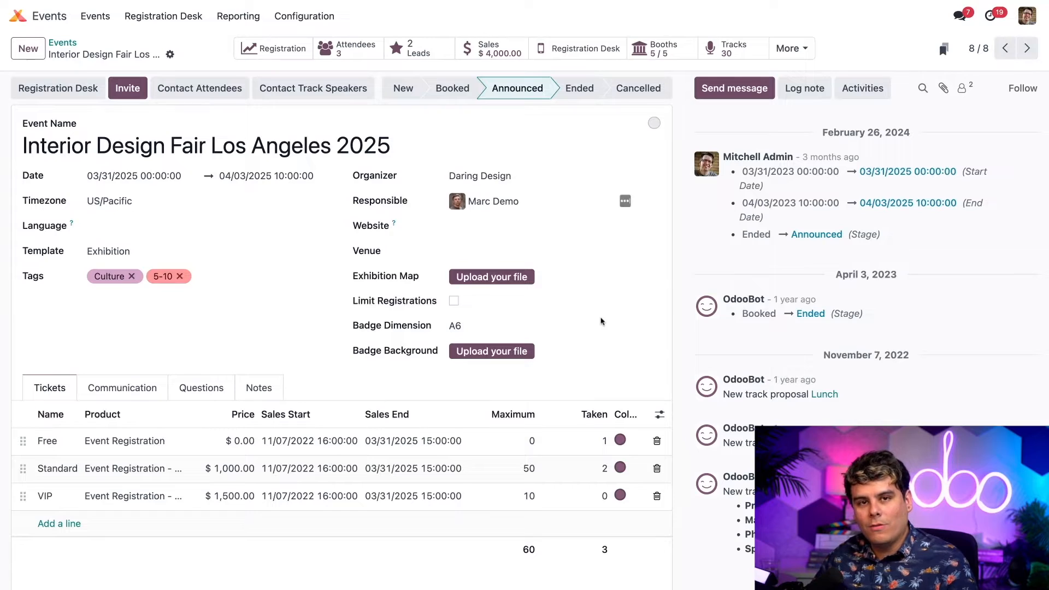
# Step: Add a Mail communication to the event using the "Event: Registration Confirmation" template
pyautogui.click(122, 387)
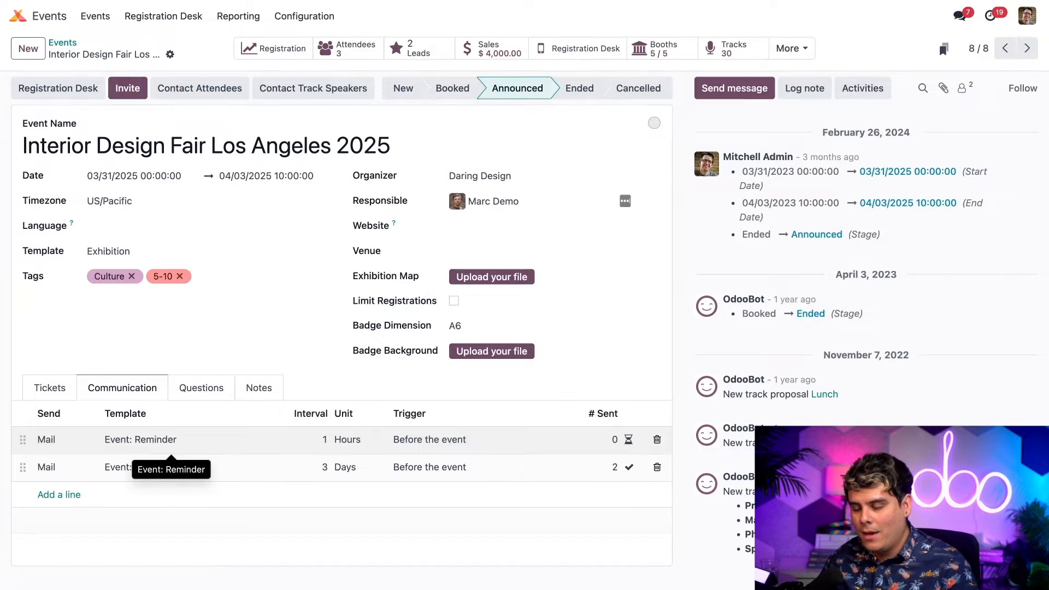
pyautogui.click(66, 497)
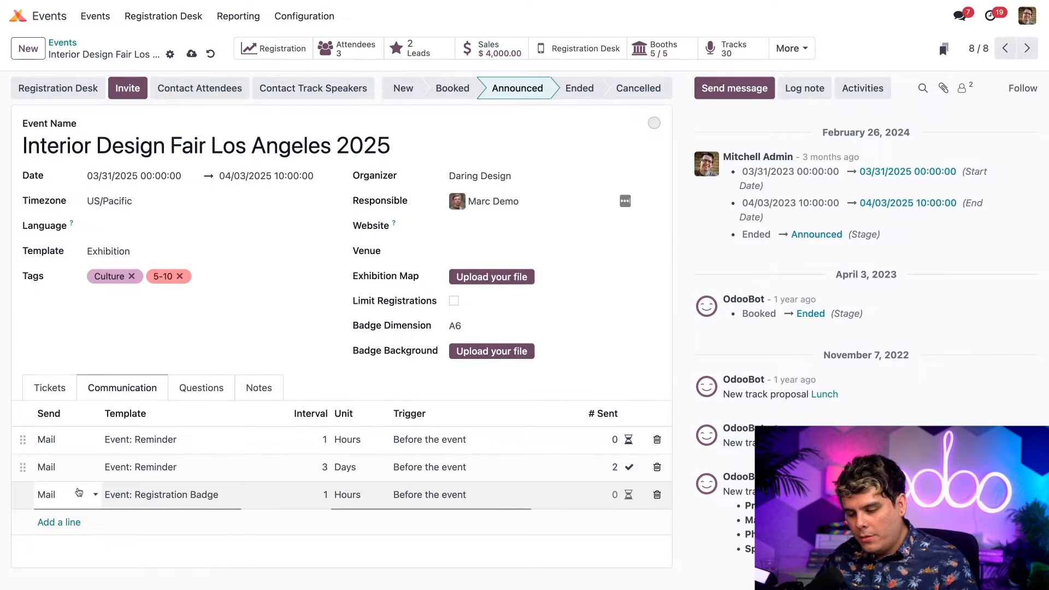
pyautogui.click(65, 496)
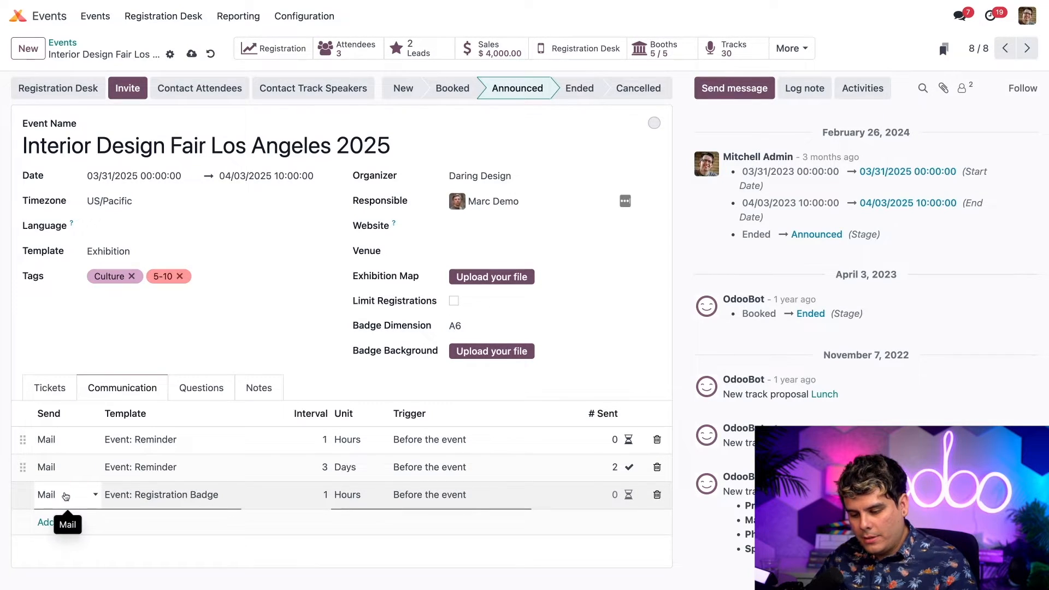
pyautogui.click(77, 497)
pyautogui.click(77, 497)
pyautogui.click(77, 501)
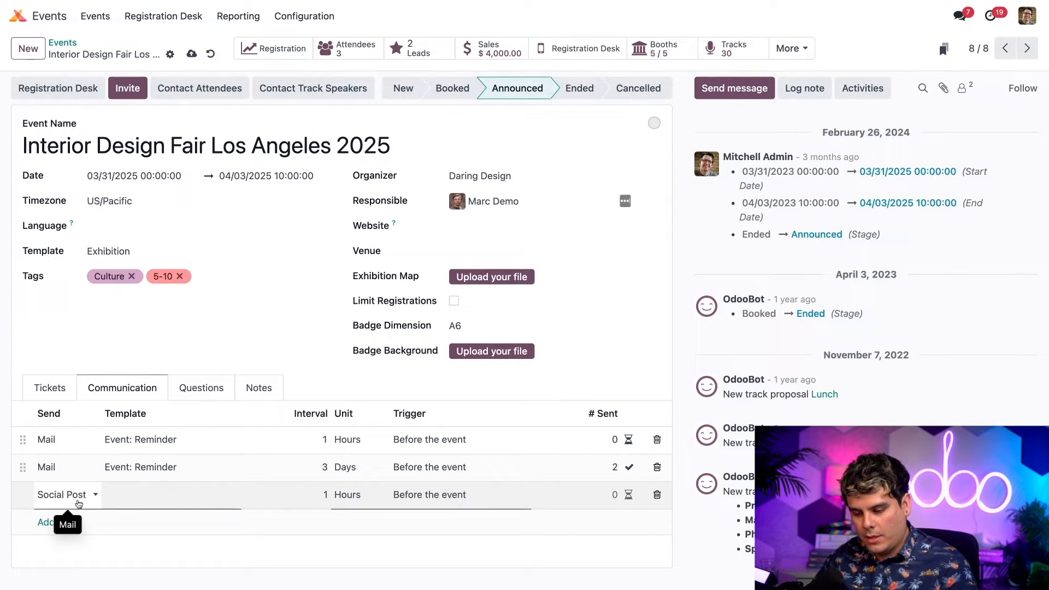
pyautogui.click(77, 501)
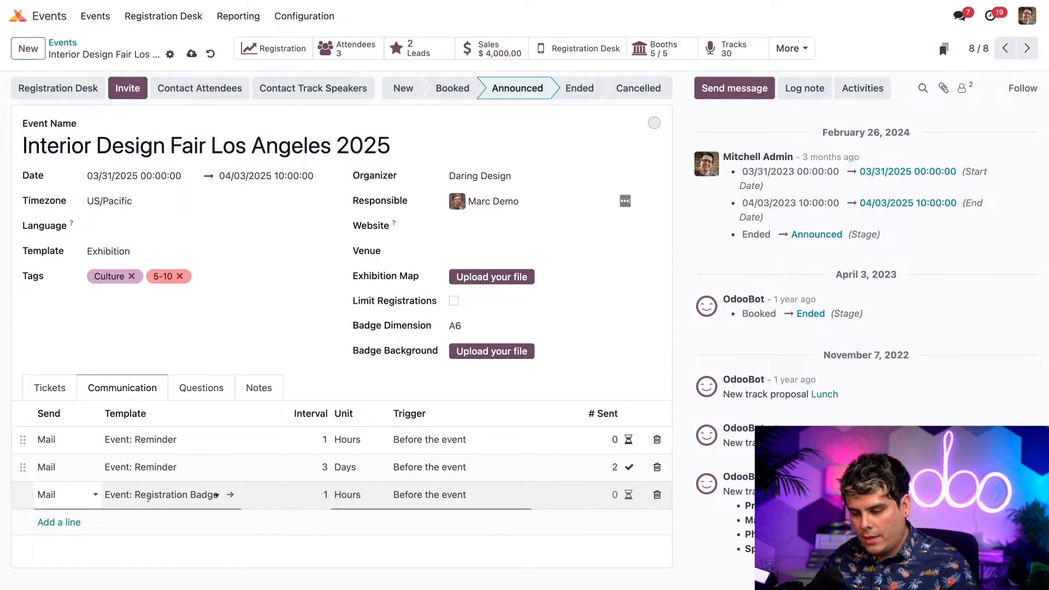
pyautogui.click(192, 495)
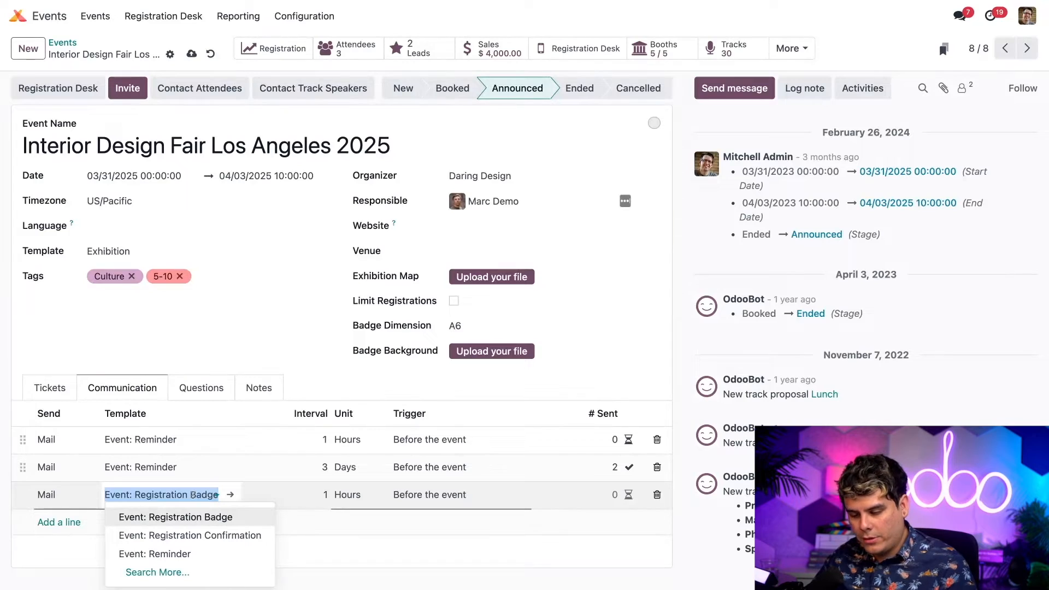
pyautogui.click(192, 535)
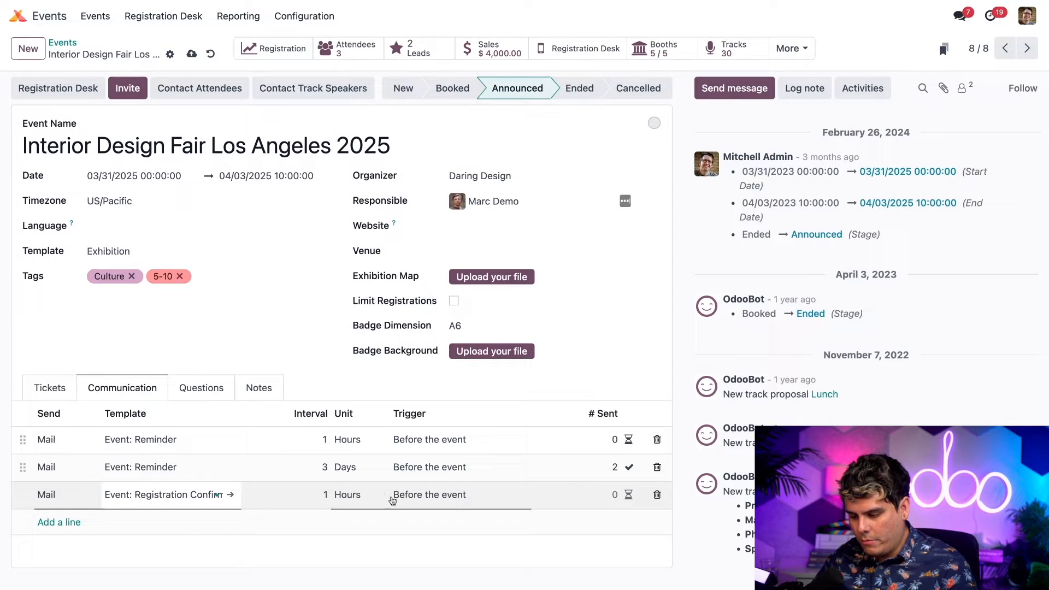
# Step: Schedule the registration confirmation mail with the unit Immediately and the trigger After each registration
pyautogui.click(376, 497)
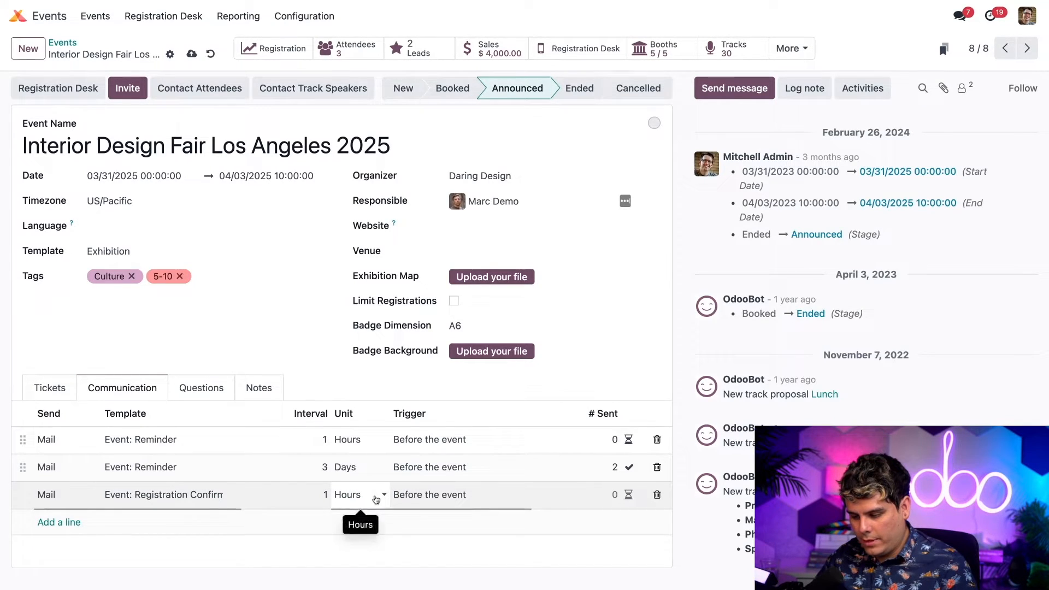
pyautogui.click(380, 488)
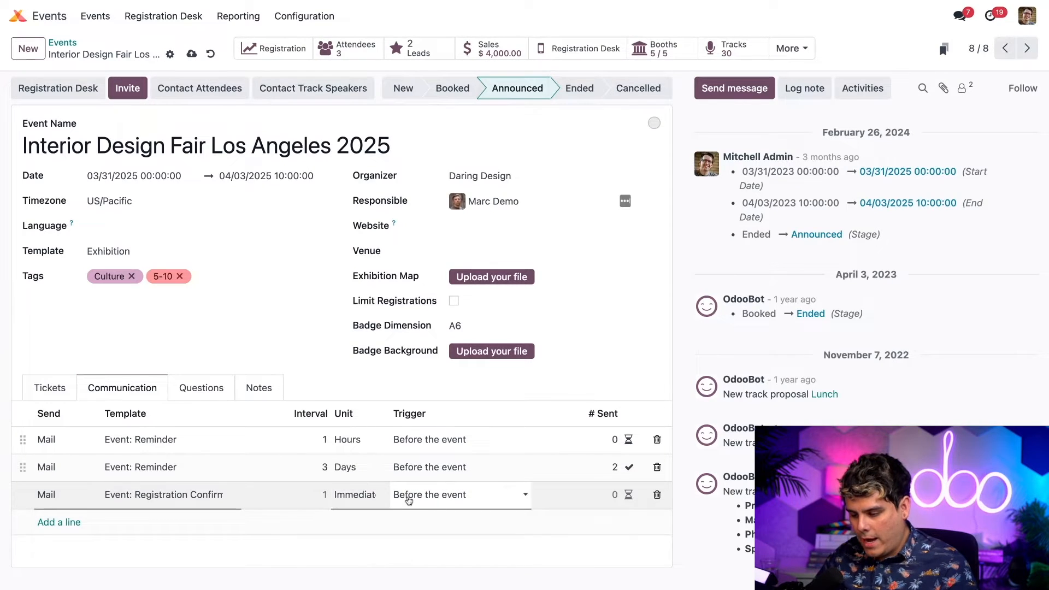
pyautogui.click(398, 495)
pyautogui.click(427, 486)
pyautogui.click(422, 495)
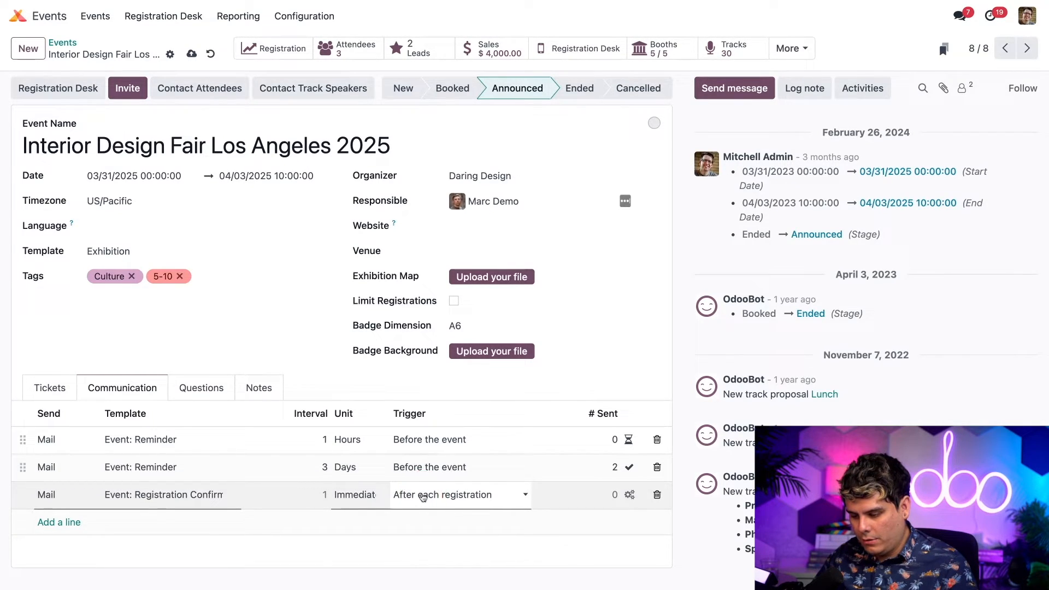
pyautogui.click(425, 507)
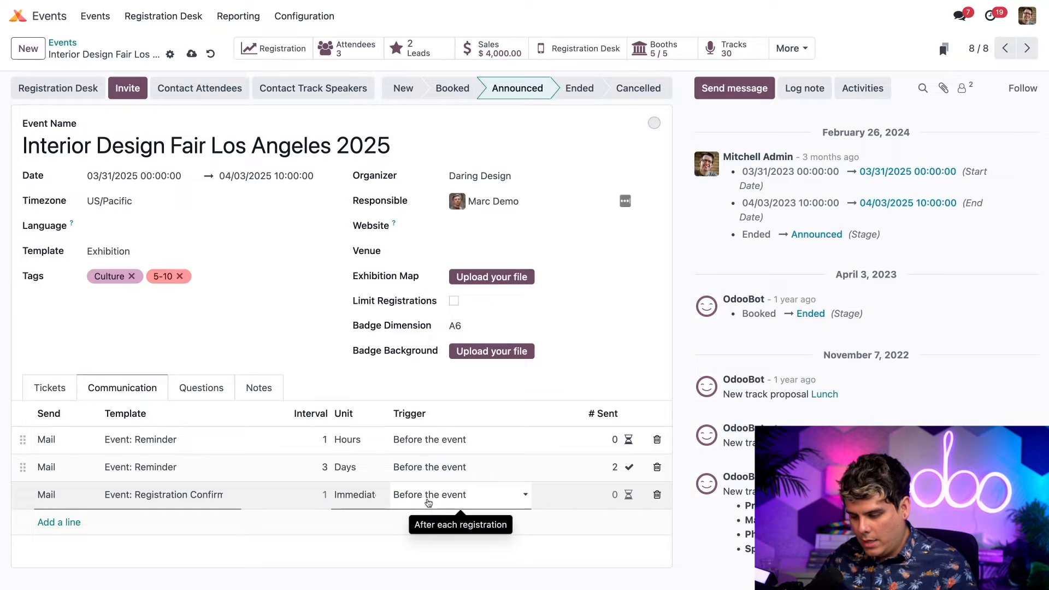
pyautogui.click(428, 499)
pyautogui.click(433, 507)
pyautogui.click(435, 501)
pyautogui.click(436, 481)
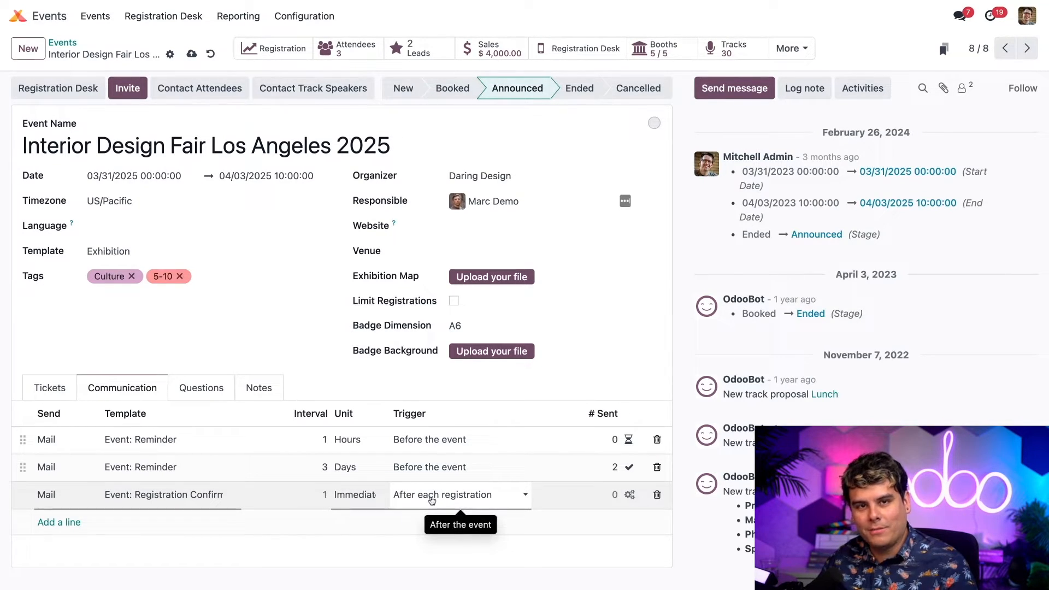
pyautogui.click(316, 331)
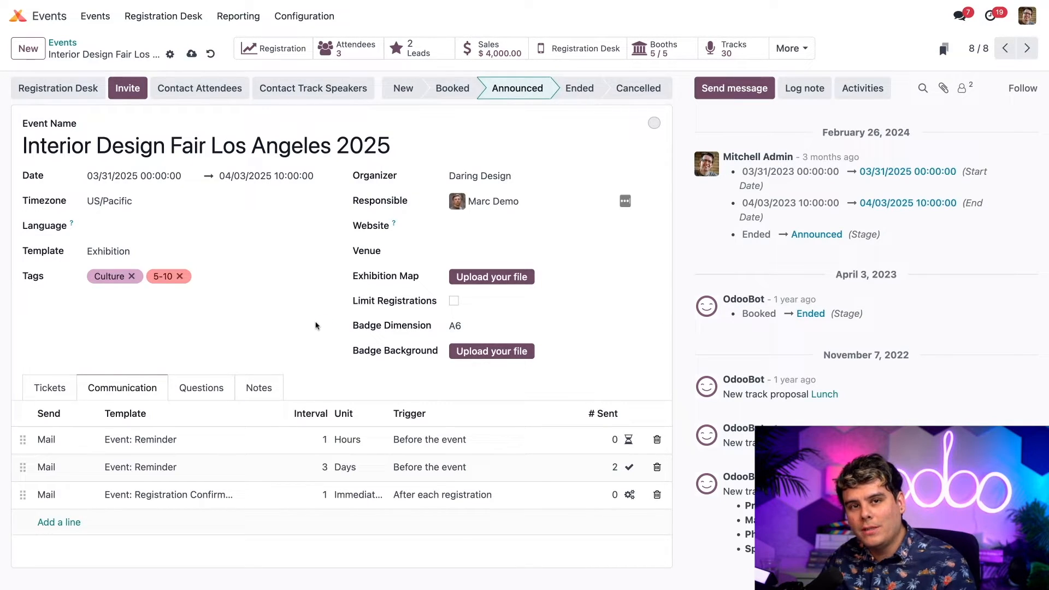
# Step: Review the event's registration questions, including their mandatory settings, types and answer options
pyautogui.click(204, 391)
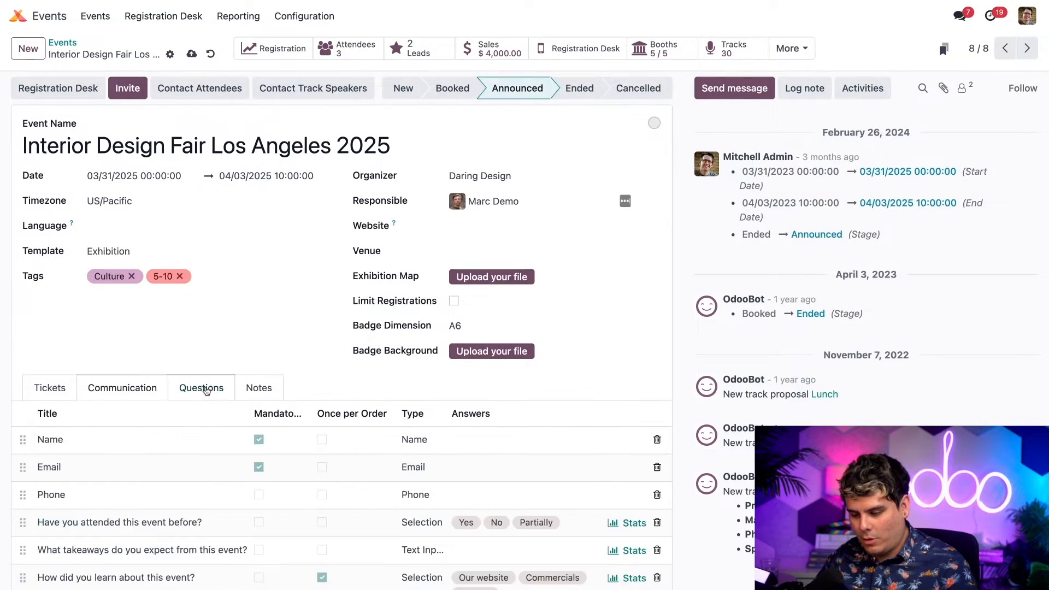
pyautogui.scroll(-3, 199, 461)
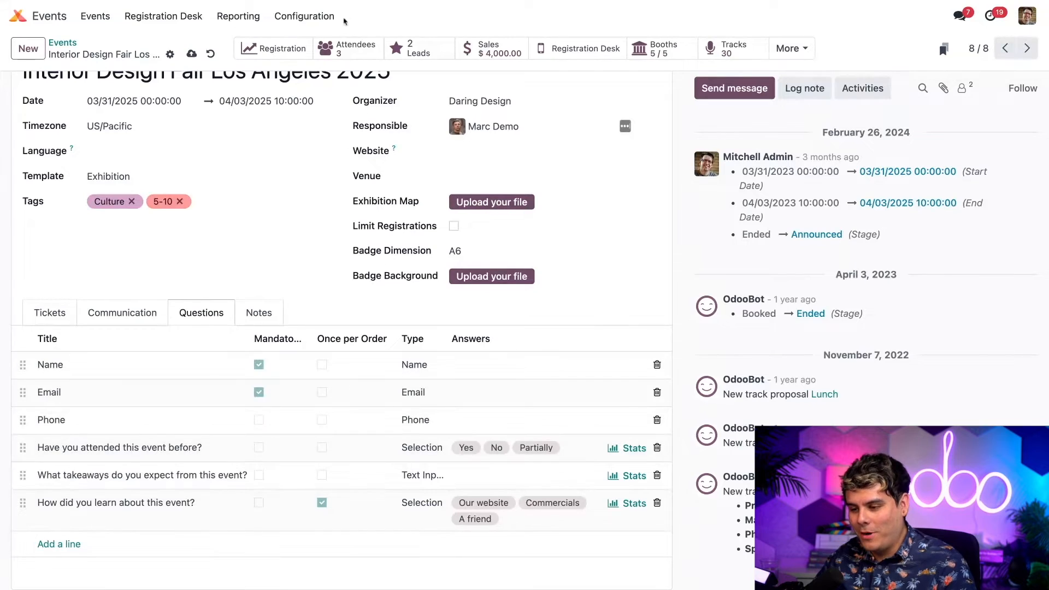
# Step: Create a lead generation rule named "Leads - Design Fair" that creates leads when attendees are registered
pyautogui.click(321, 17)
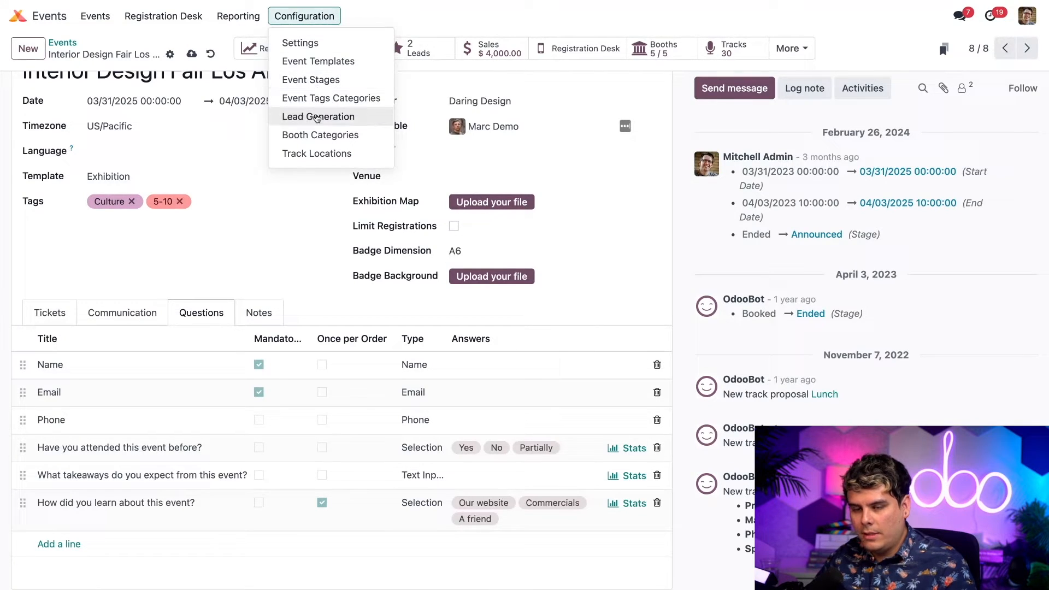
pyautogui.click(317, 117)
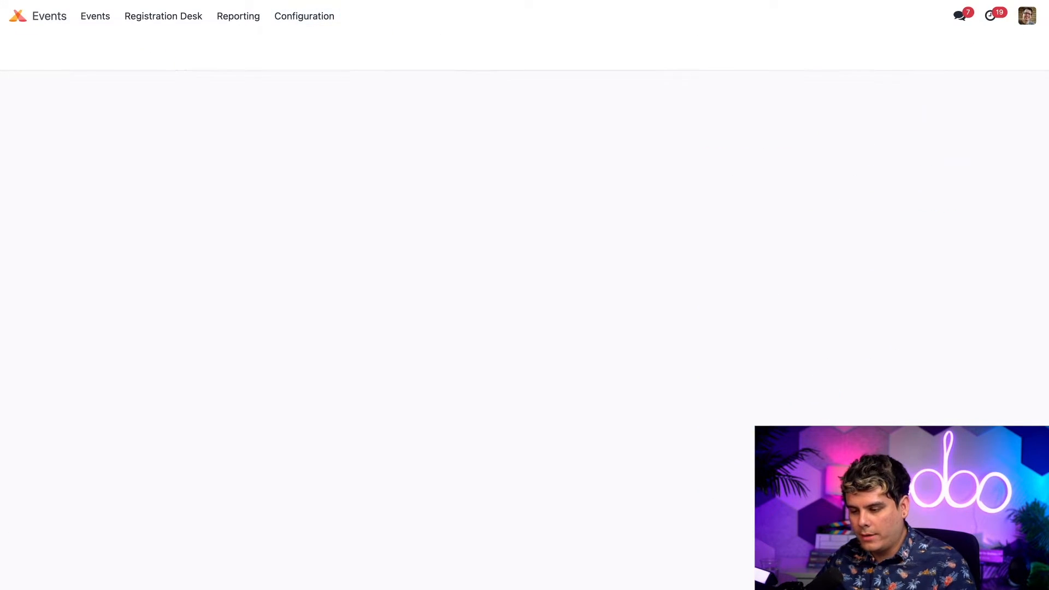
pyautogui.click(30, 50)
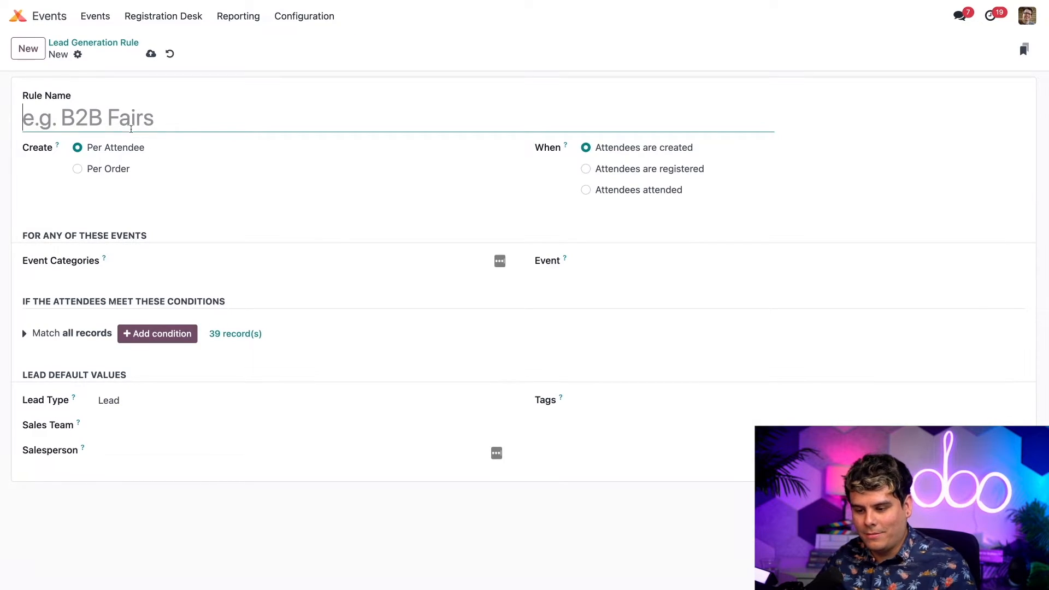
pyautogui.write('L')
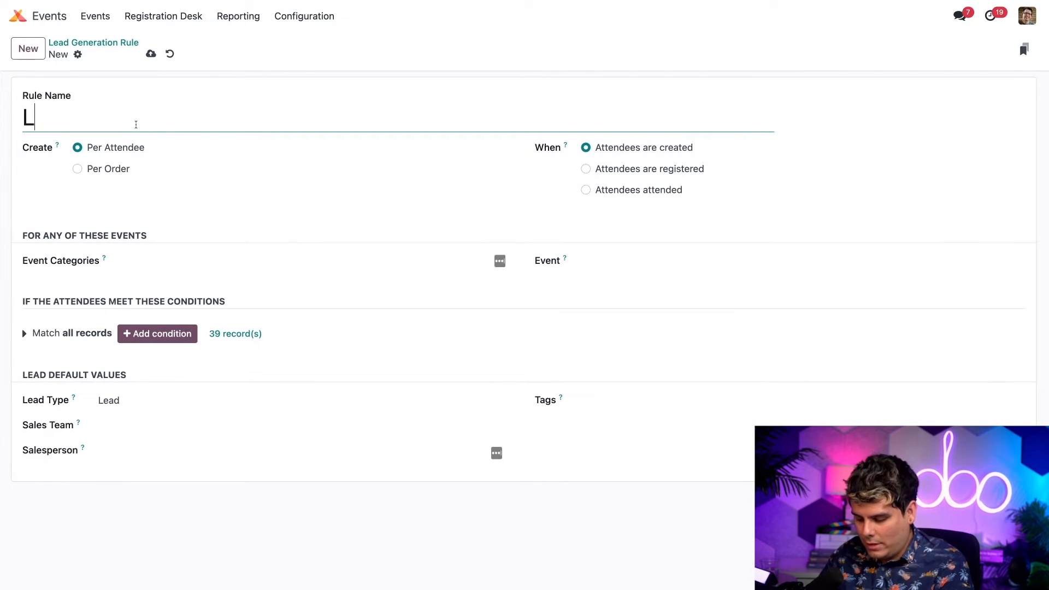
pyautogui.write('eads - Design Fair')
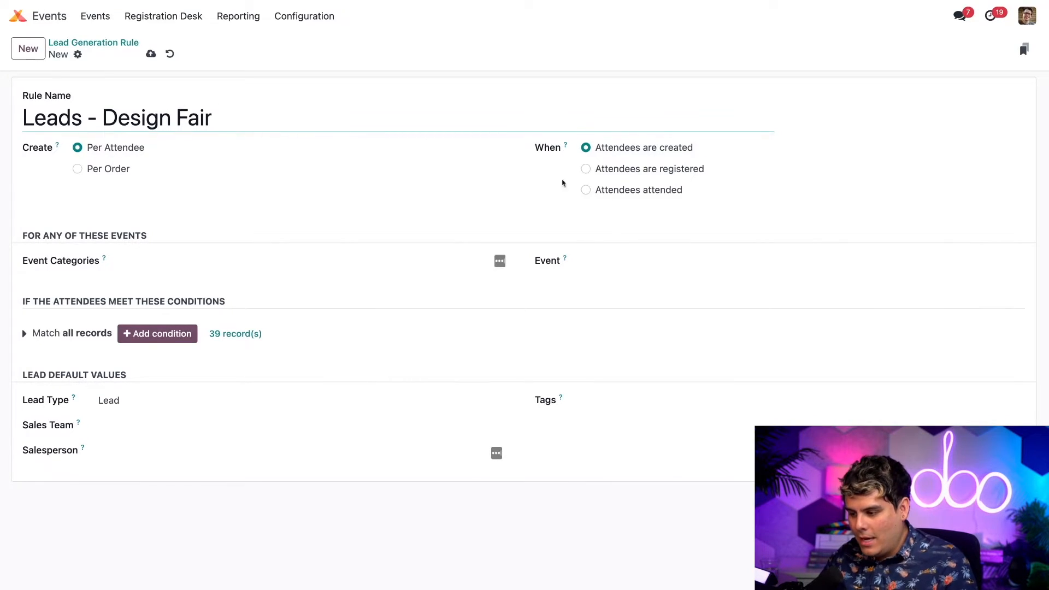
pyautogui.click(603, 169)
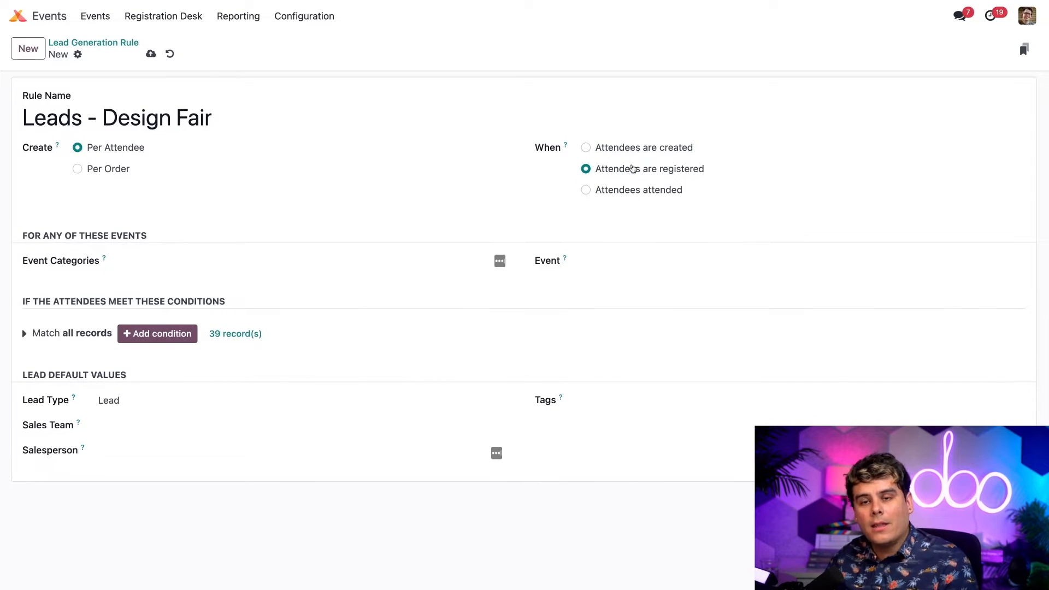
# Step: Limit the rule to the Conference event category and the Interior Design Fair Los Angeles 2025 event
pyautogui.click(199, 257)
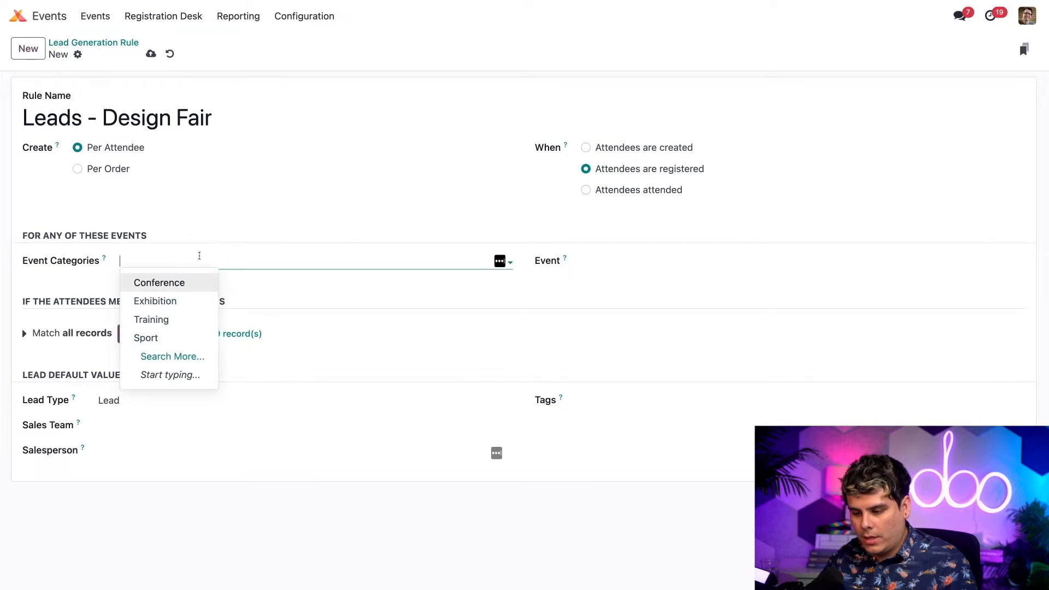
pyautogui.click(166, 284)
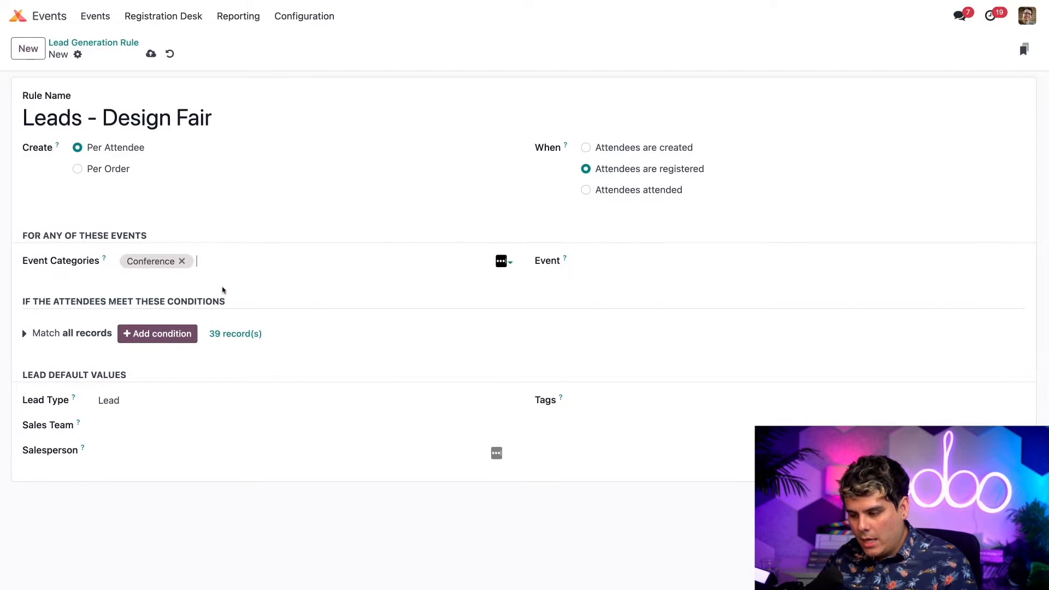
pyautogui.click(618, 259)
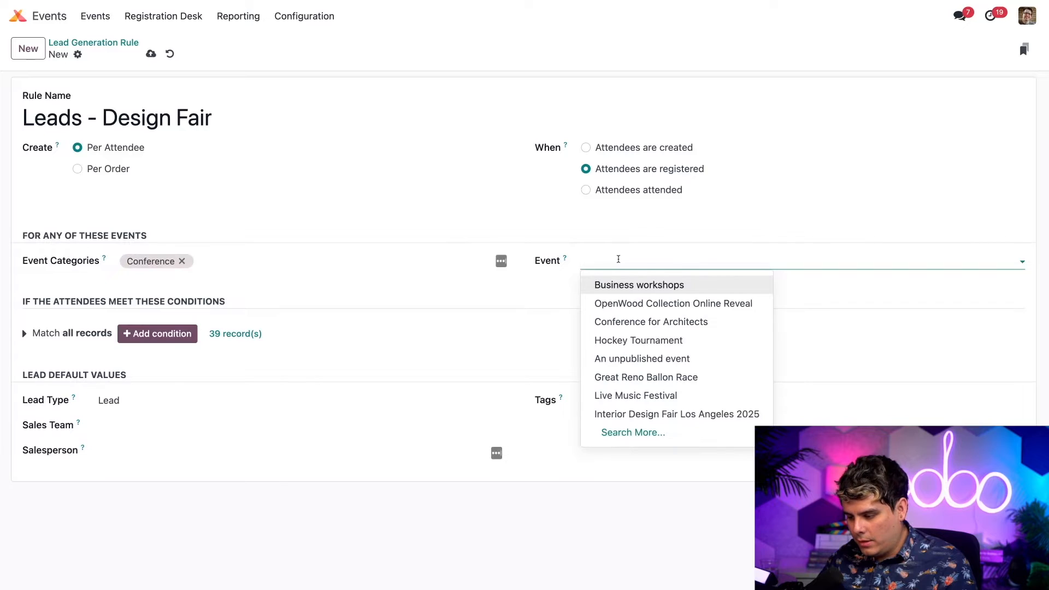
pyautogui.click(635, 416)
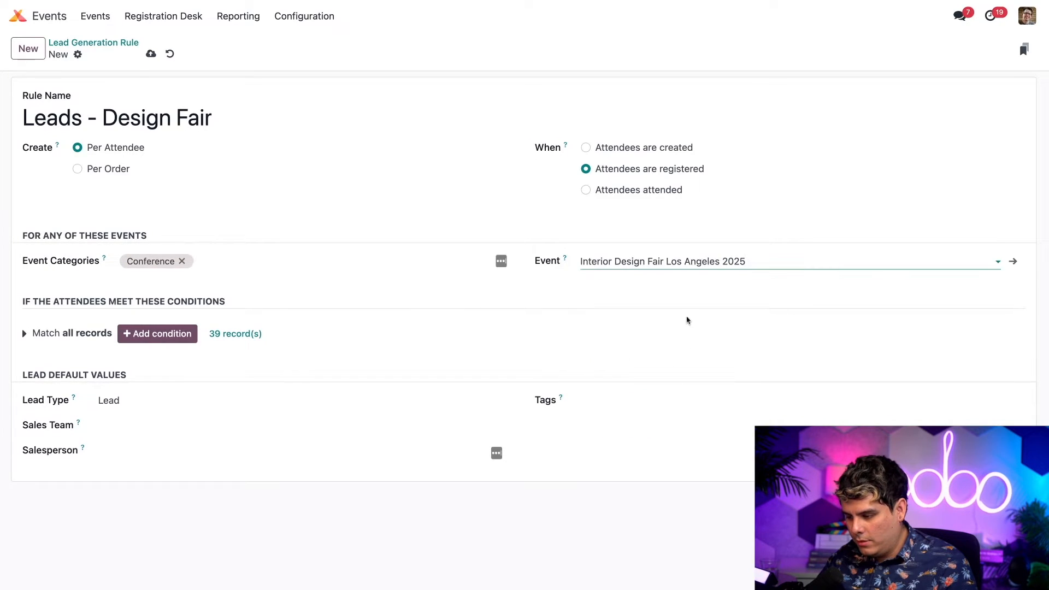
pyautogui.click(509, 295)
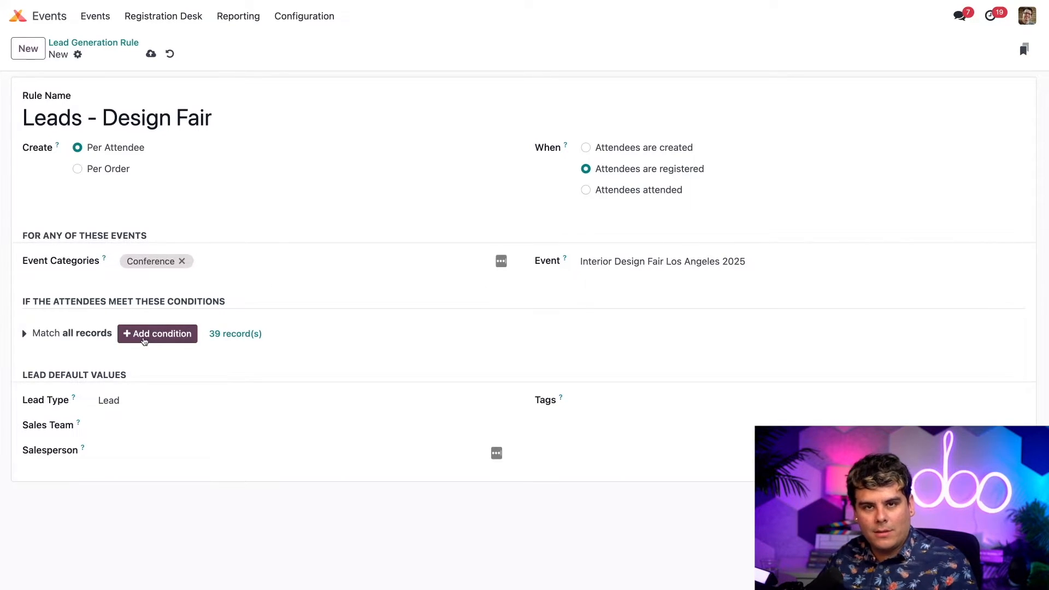
# Step: Add an attendee condition to the rule requiring that Email is set
pyautogui.click(144, 342)
pyautogui.click(118, 359)
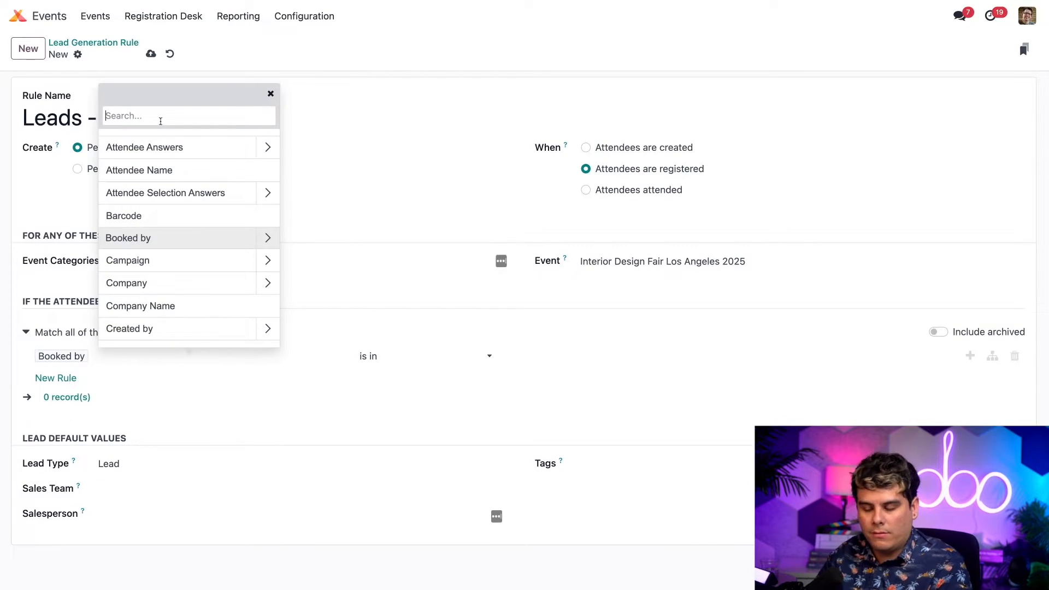
pyautogui.write('email')
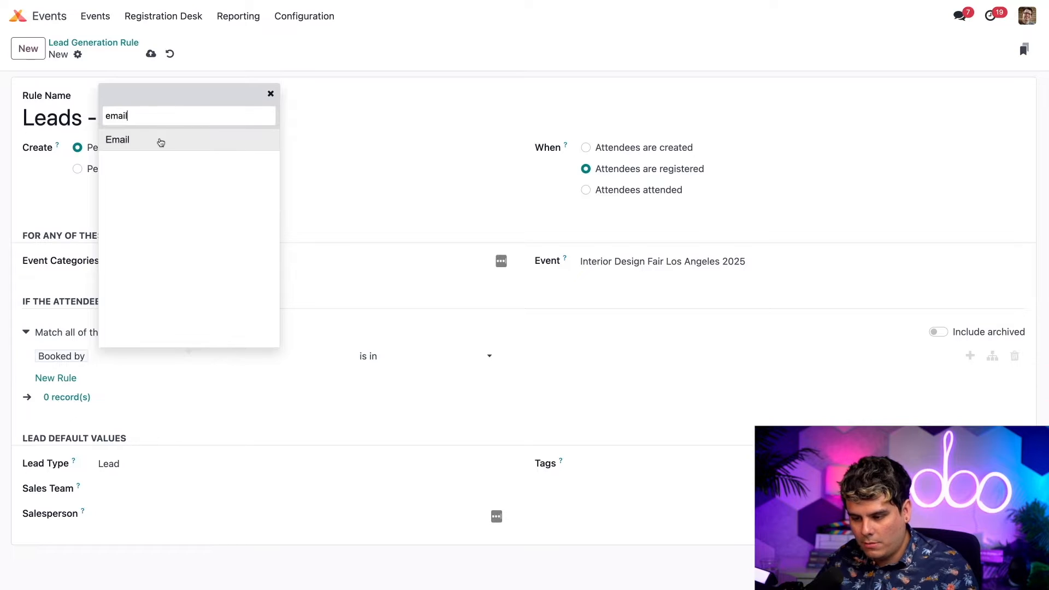
pyautogui.click(160, 141)
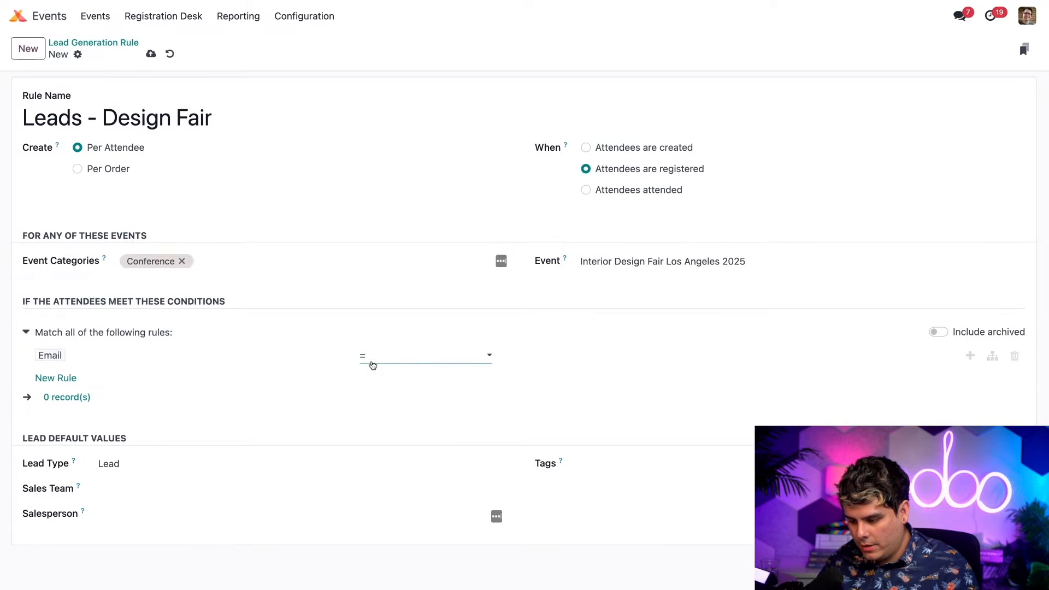
pyautogui.click(372, 363)
pyautogui.click(400, 359)
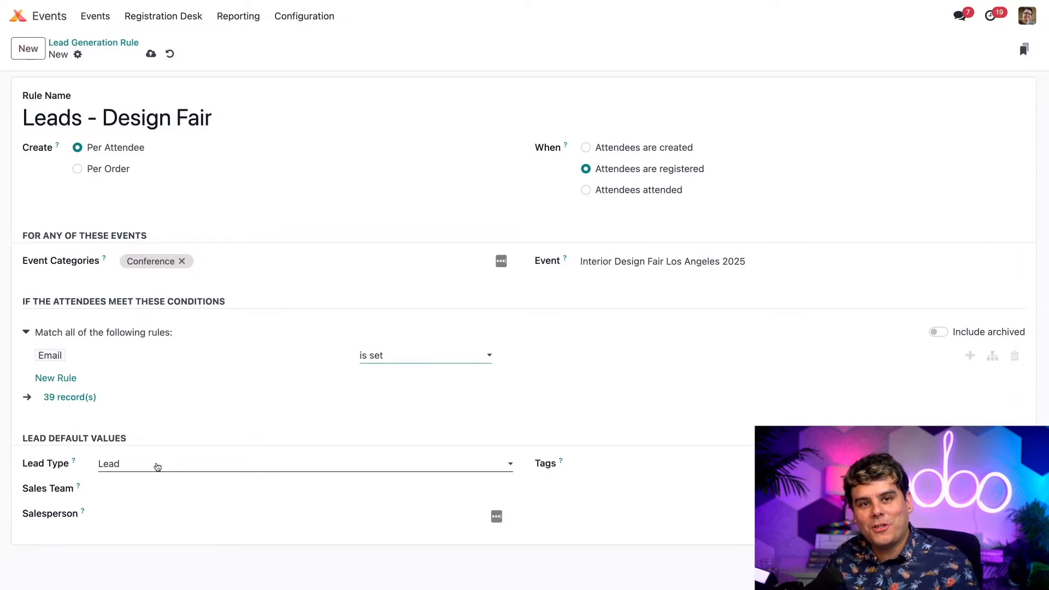
# Step: Set the default sales team for the rule's leads to America, leaving the salesperson empty
pyautogui.click(140, 489)
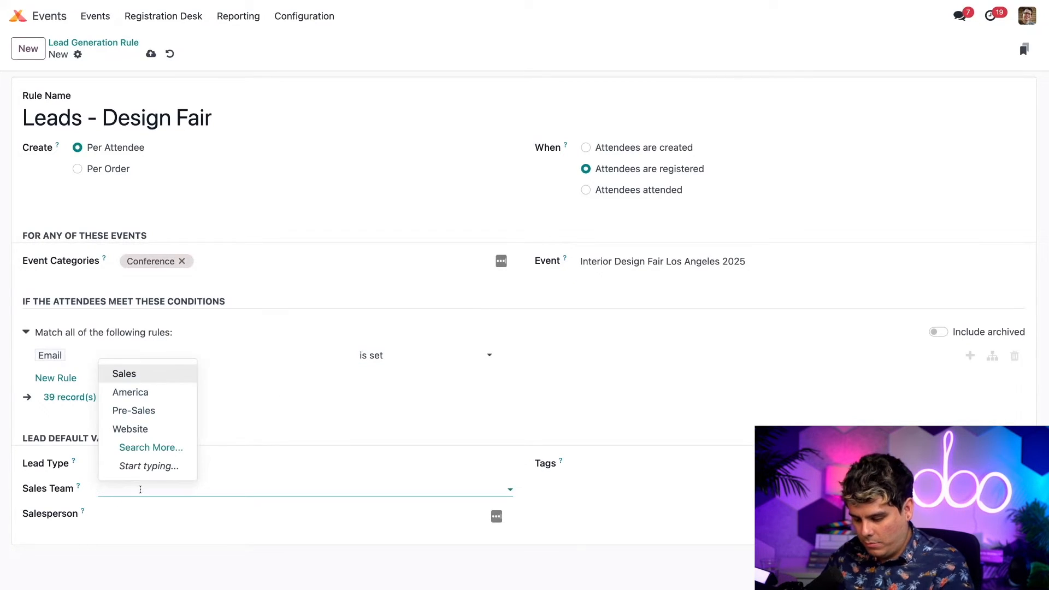
pyautogui.write('ame')
pyautogui.click(134, 514)
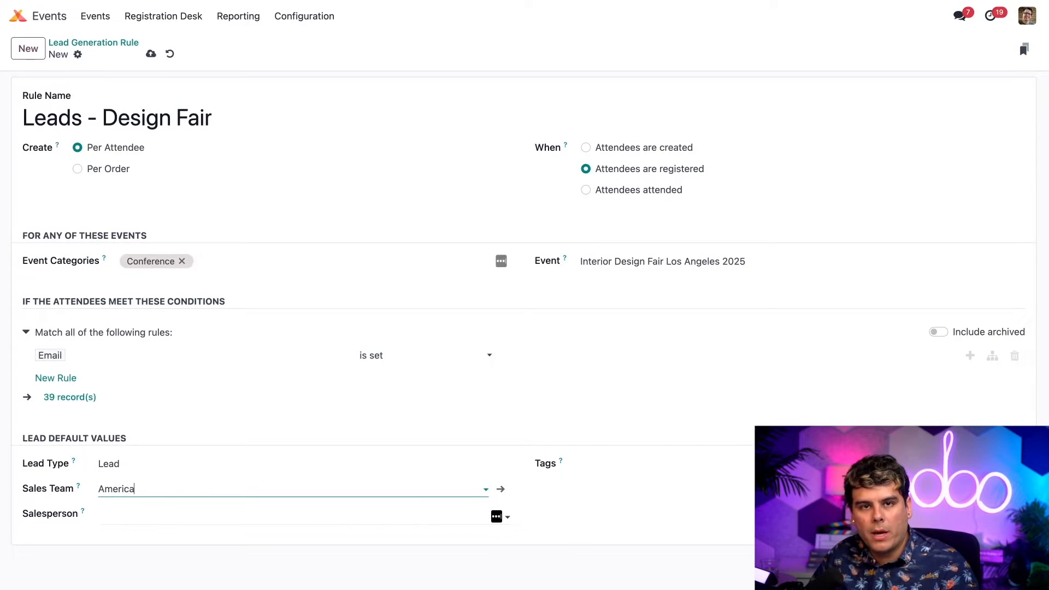
pyautogui.click(135, 516)
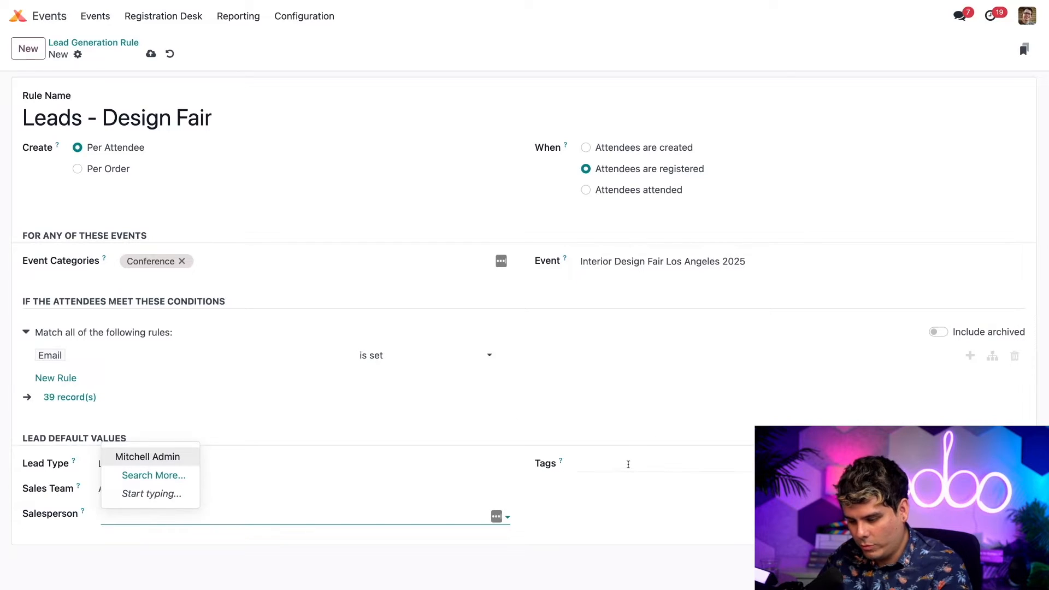
pyautogui.click(628, 464)
pyautogui.click(145, 517)
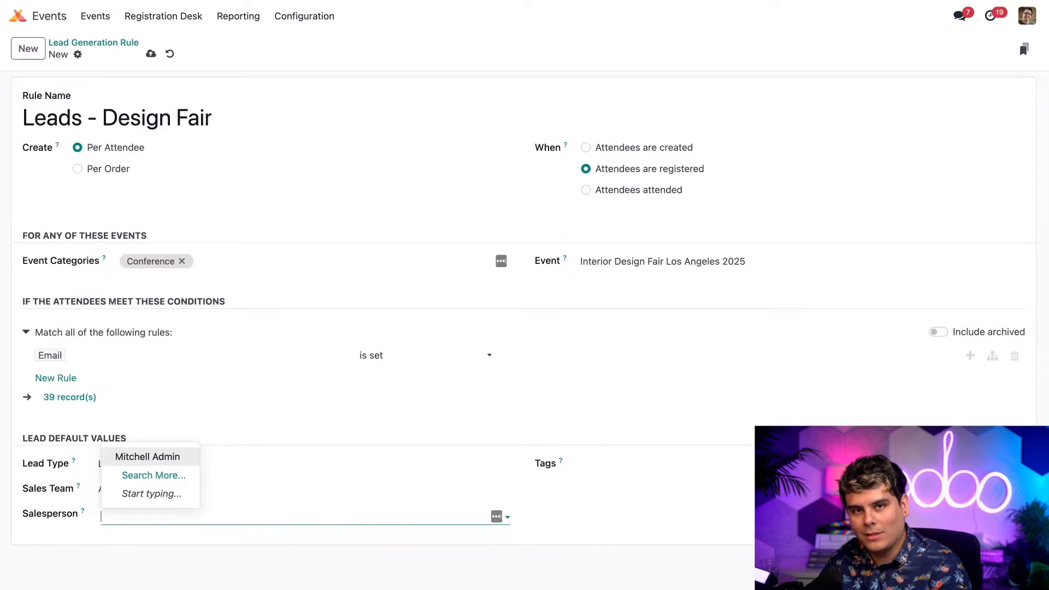
# Step: Tag the rule's leads with the existing "design fair" tag and a new "2025 fairs" tag
pyautogui.click(660, 463)
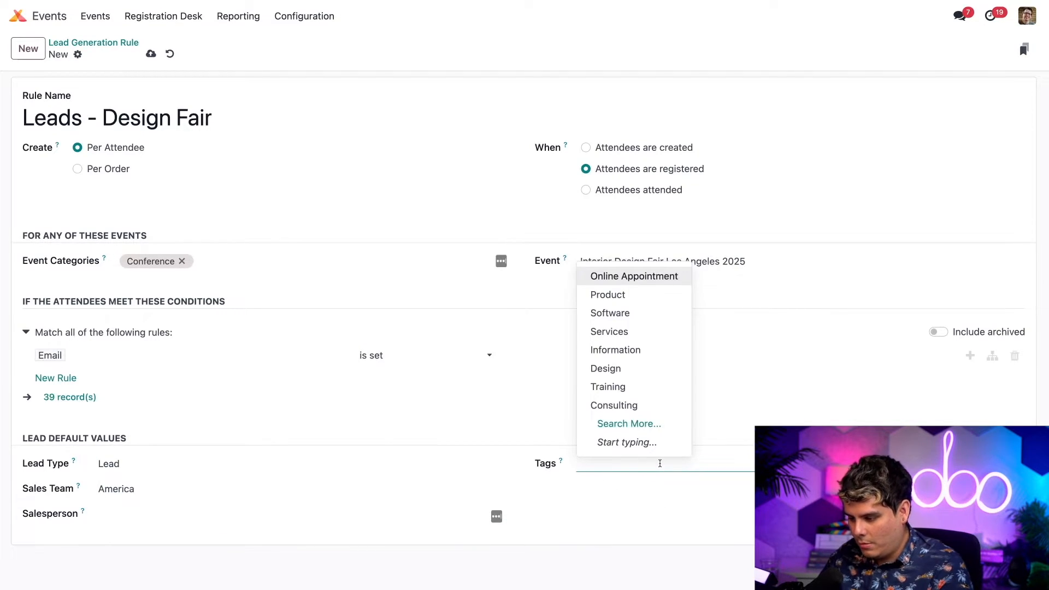
pyautogui.write('design')
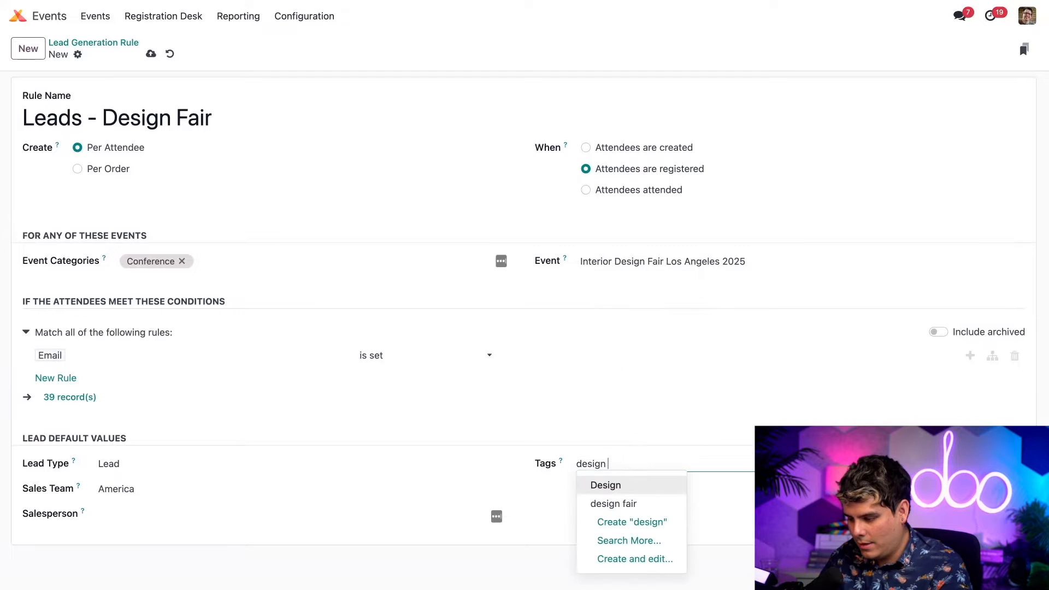
pyautogui.click(658, 504)
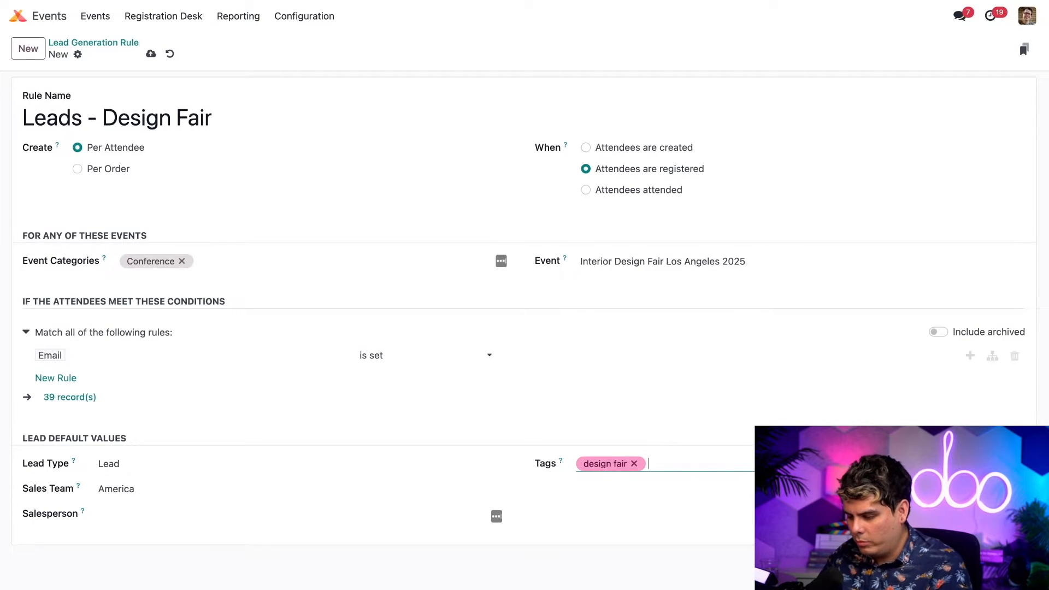
pyautogui.write('2025 fairs')
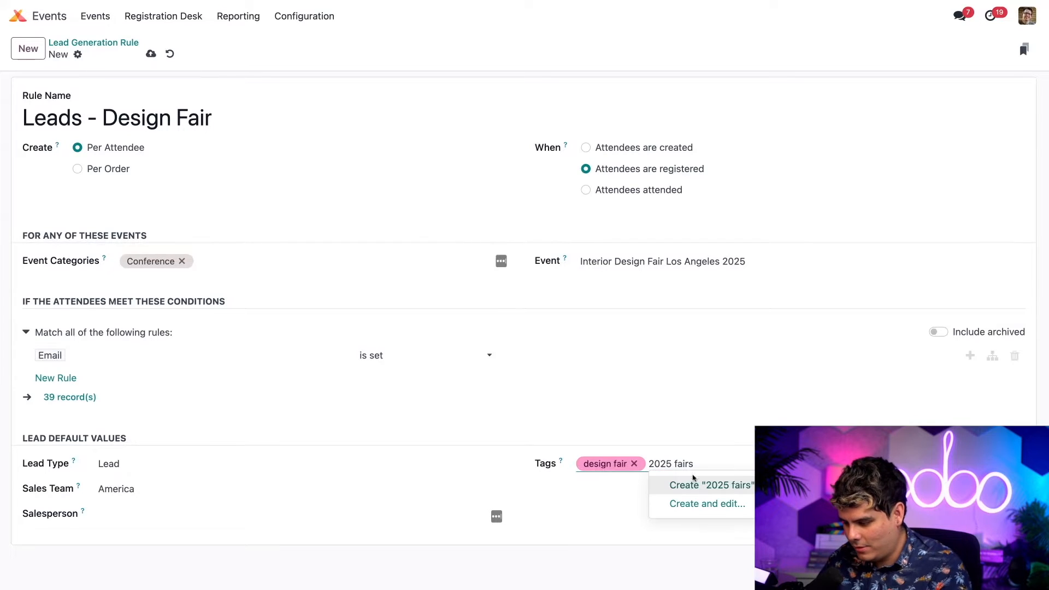
pyautogui.click(695, 483)
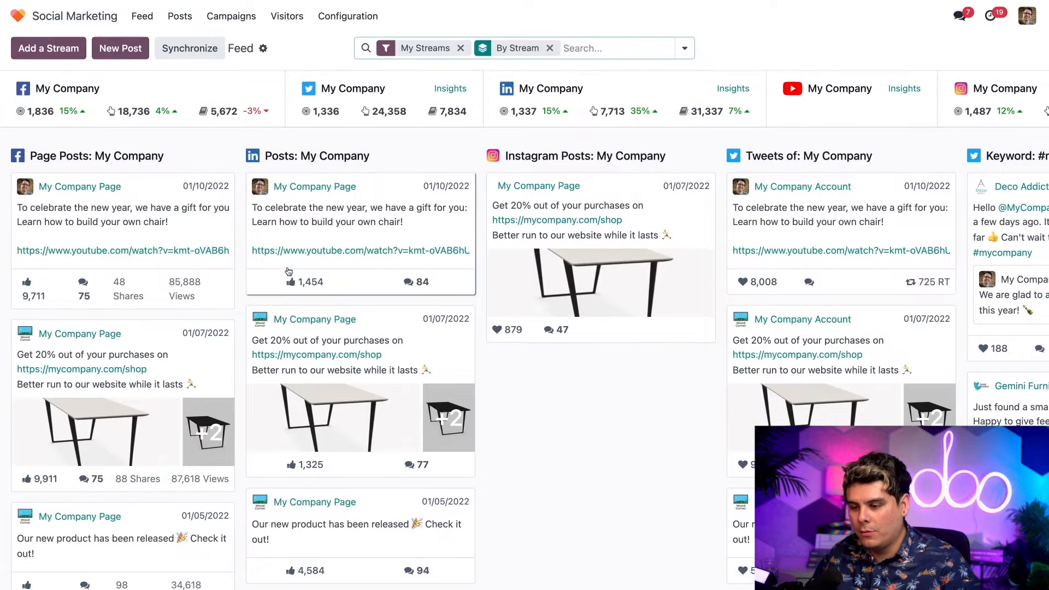
# Step: Add an On-Going social marketing campaign named "Interior Design Fair 2025" with the tags annual and events
pyautogui.click(234, 17)
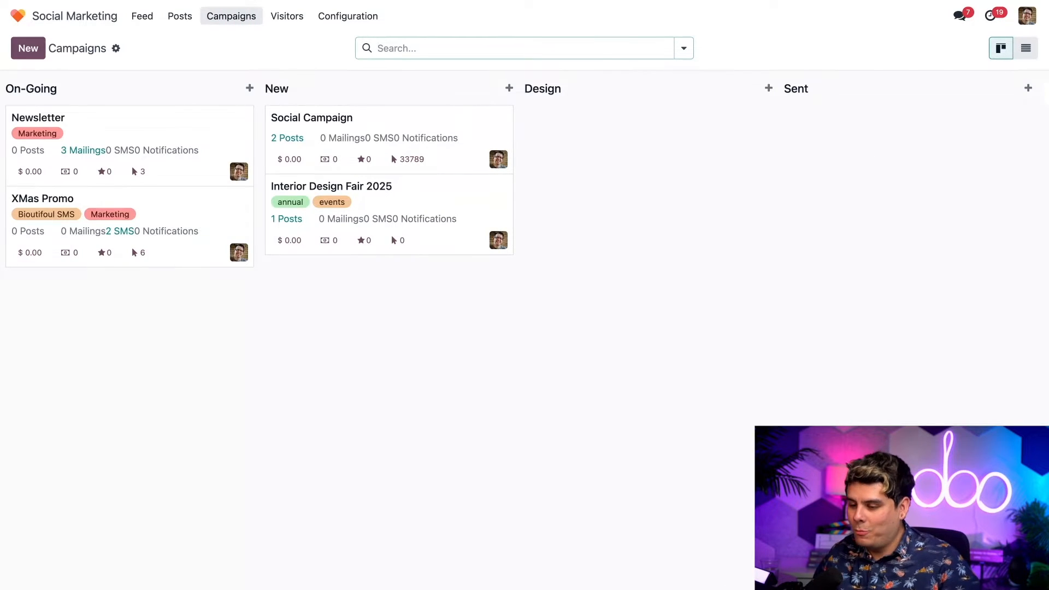
pyautogui.click(24, 52)
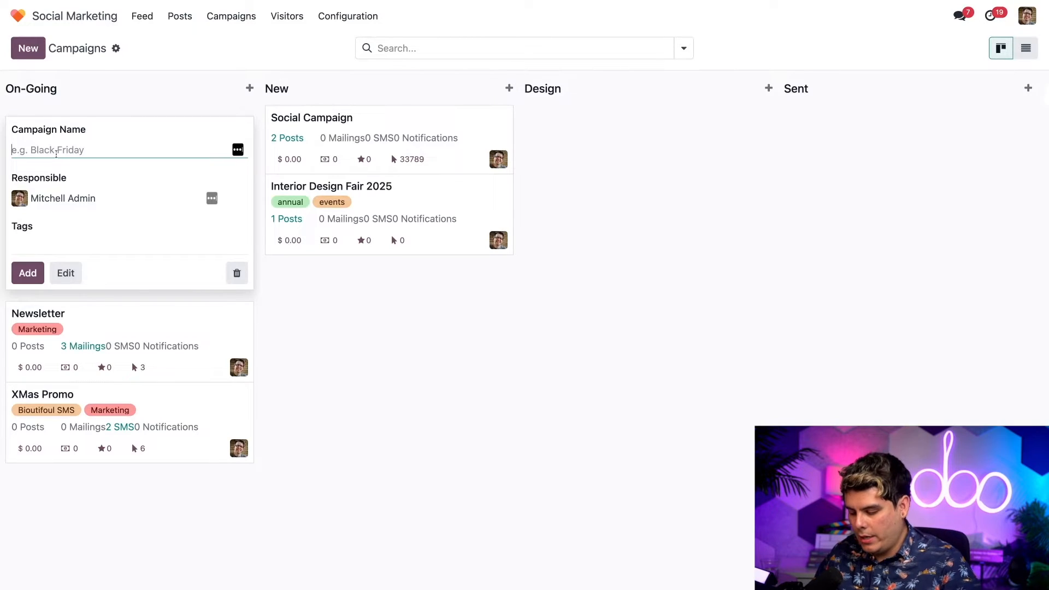
pyautogui.write('Interior Design Fair 2025')
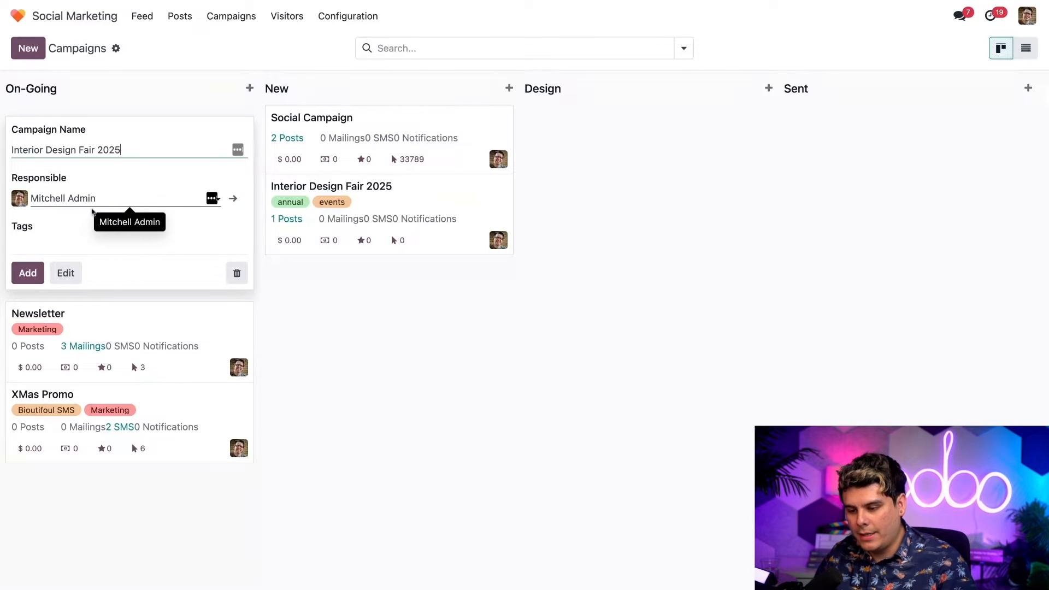
pyautogui.click(72, 242)
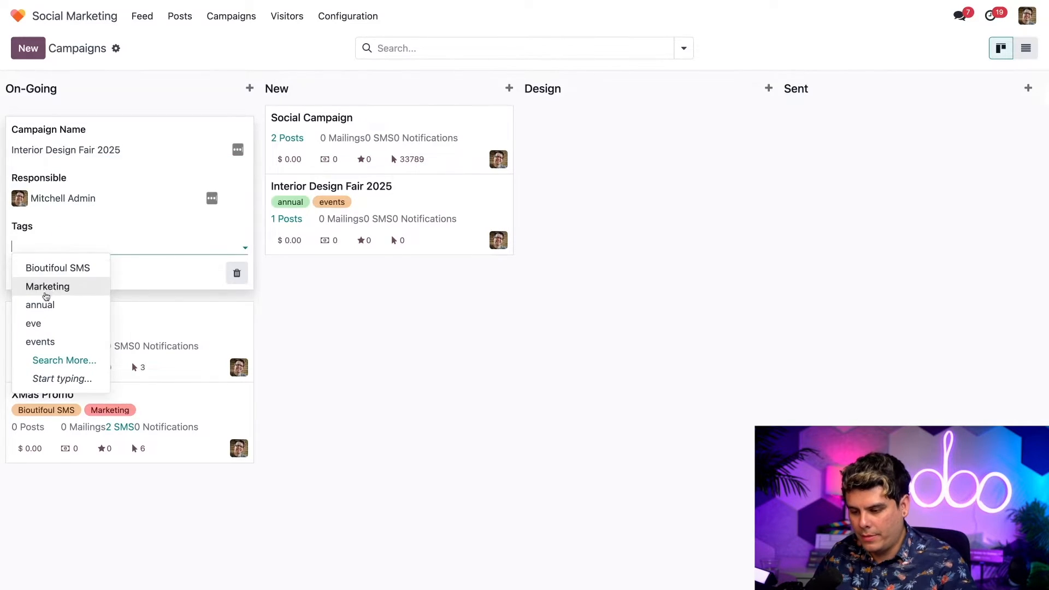
pyautogui.click(40, 305)
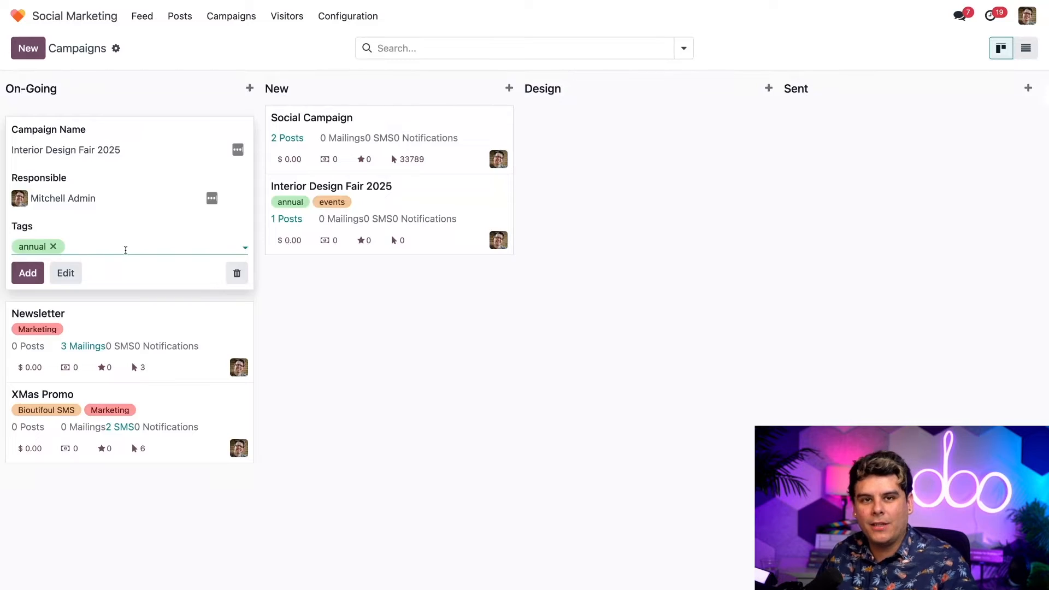
pyautogui.write('even')
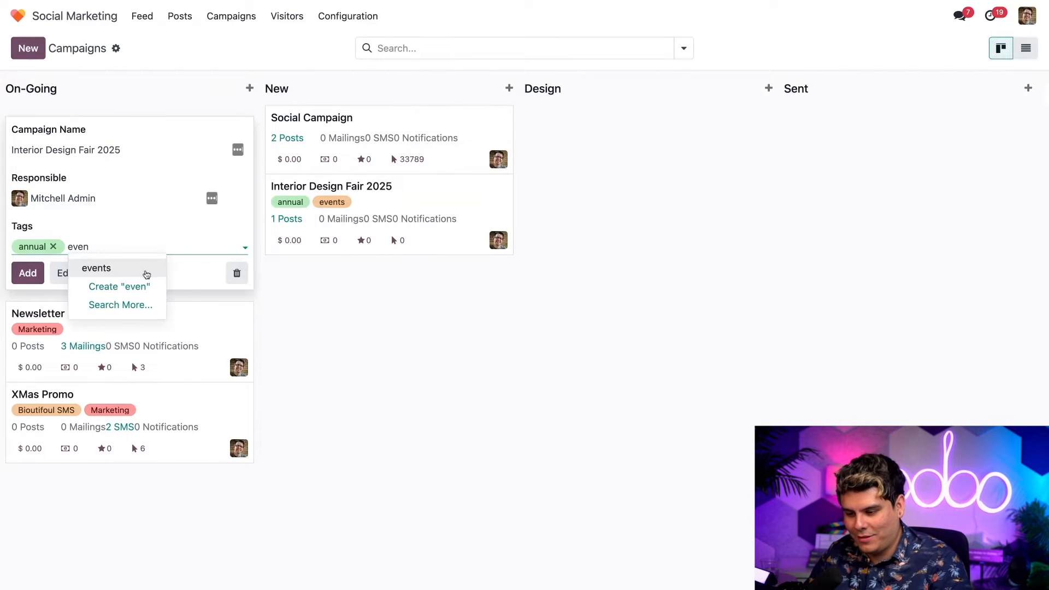
pyautogui.click(145, 270)
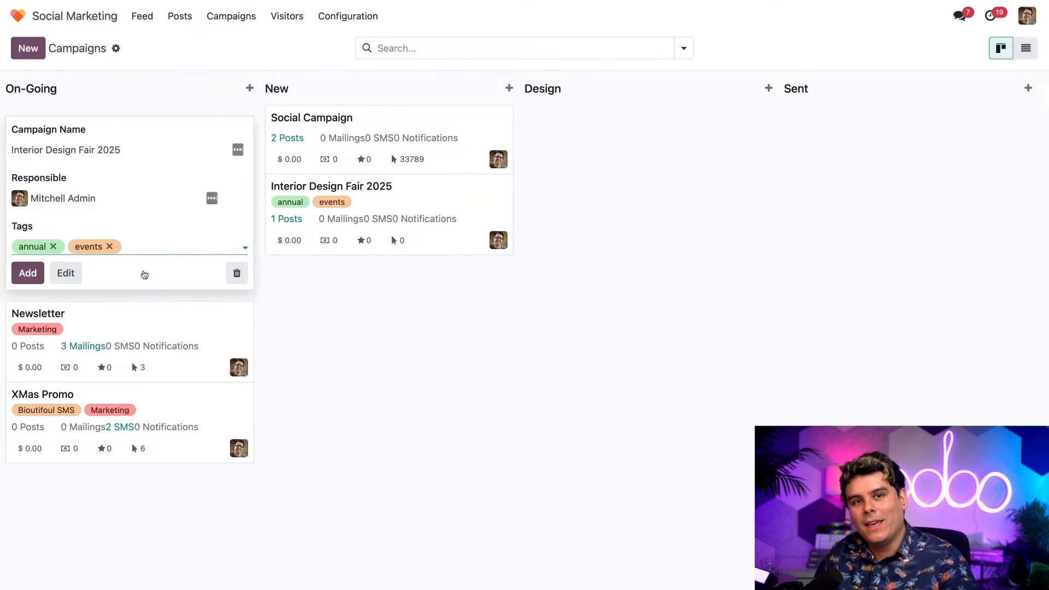
pyautogui.click(27, 273)
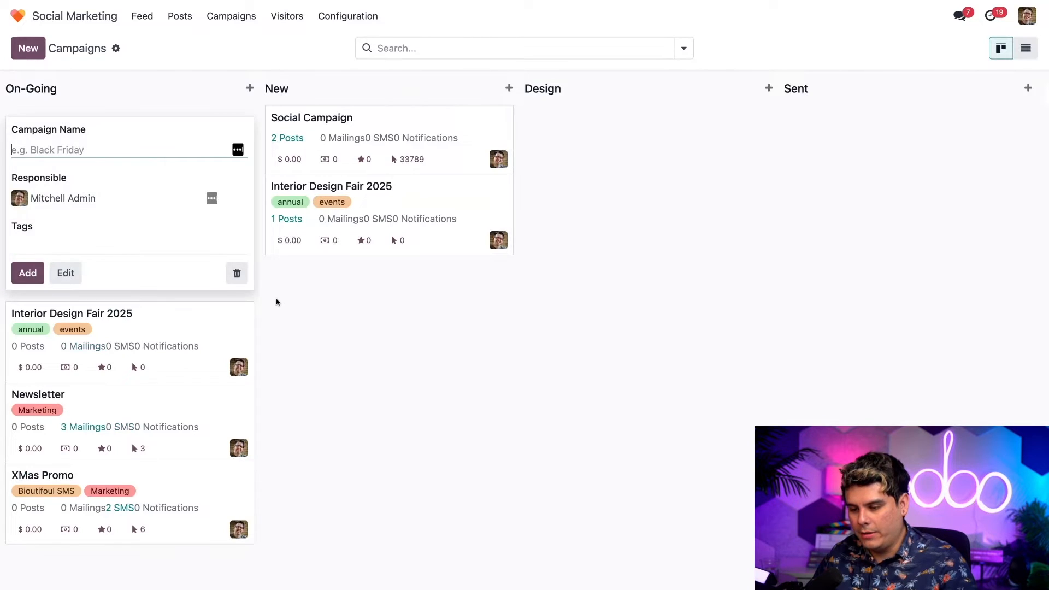
pyautogui.click(327, 337)
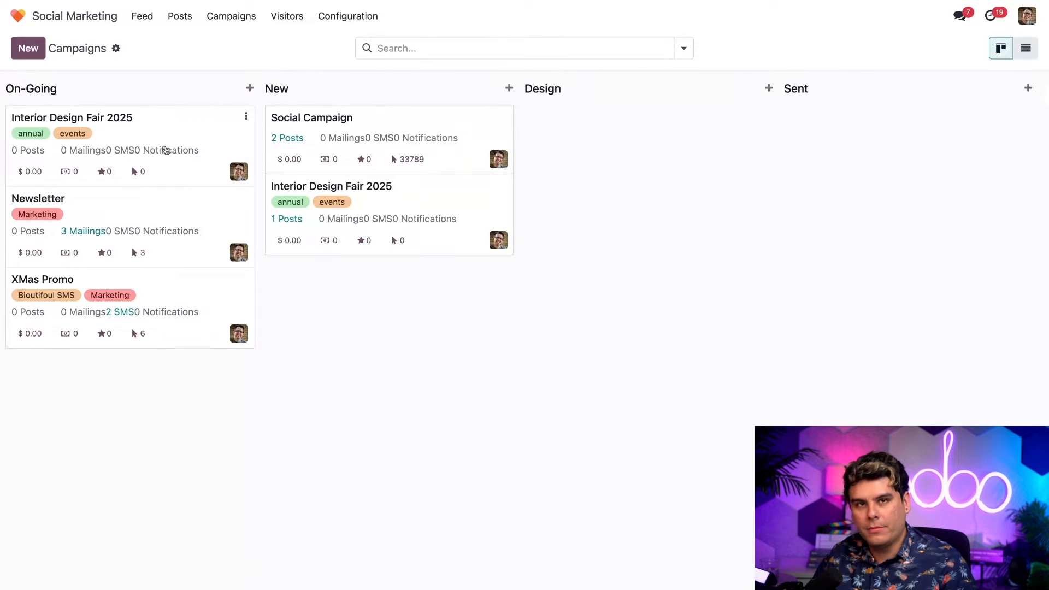
# Step: View the social posts of the new Interior Design Fair 2025 campaign, and switch to the Events app
pyautogui.click(28, 150)
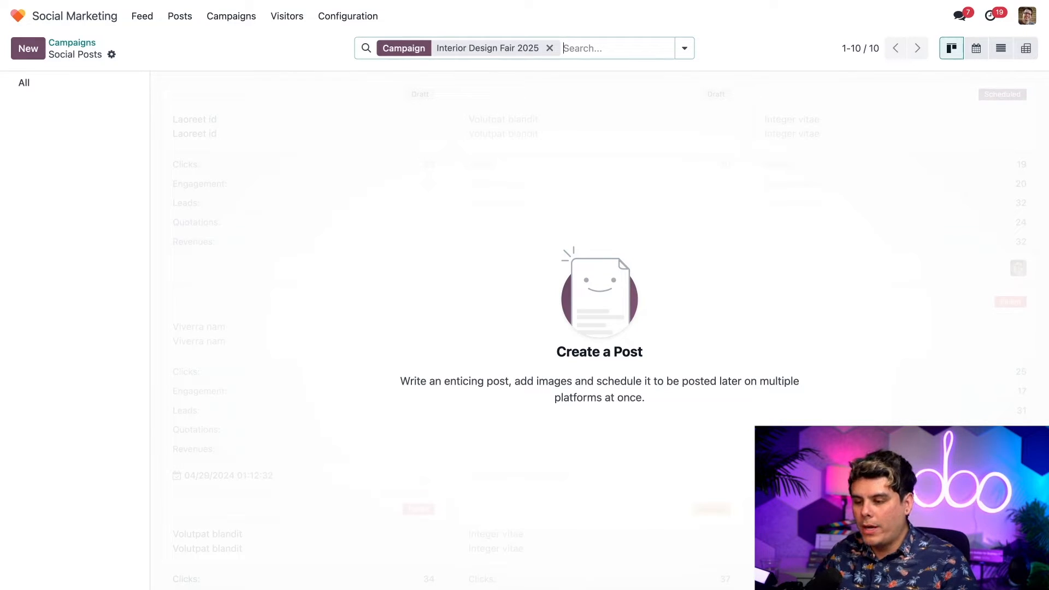
pyautogui.click(17, 16)
pyautogui.click(566, 271)
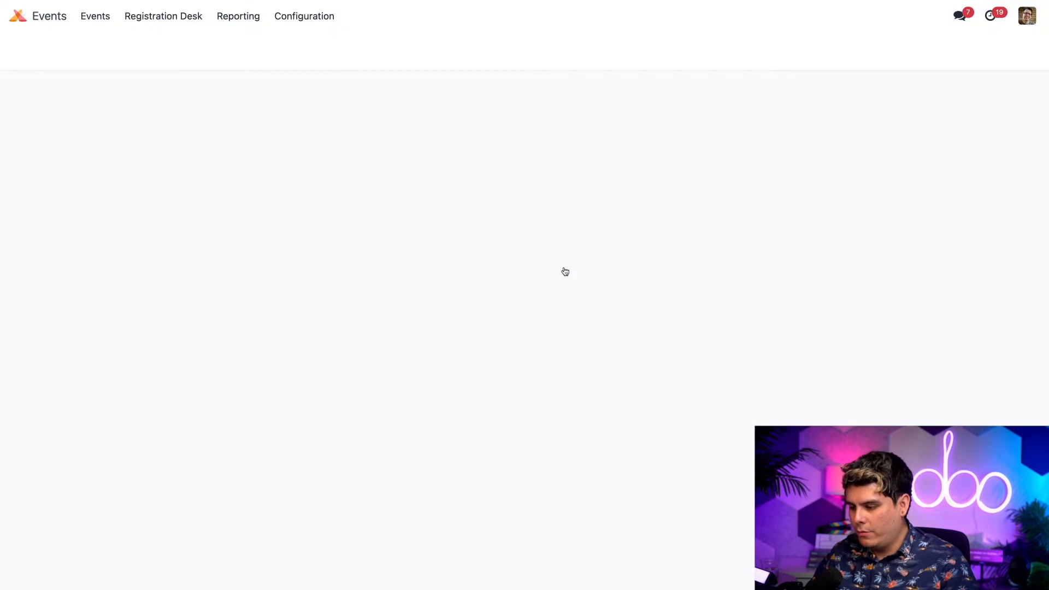
# Step: Open the website page of the Interior Design Fair Los Angeles 2025 event and go to its Register section
pyautogui.click(603, 268)
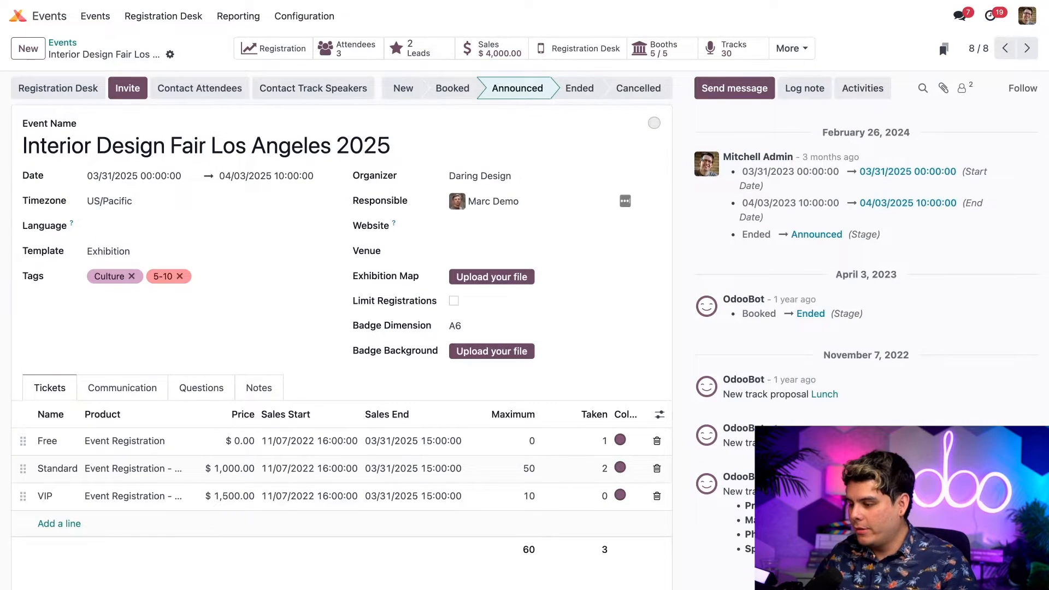
pyautogui.click(792, 49)
pyautogui.click(747, 143)
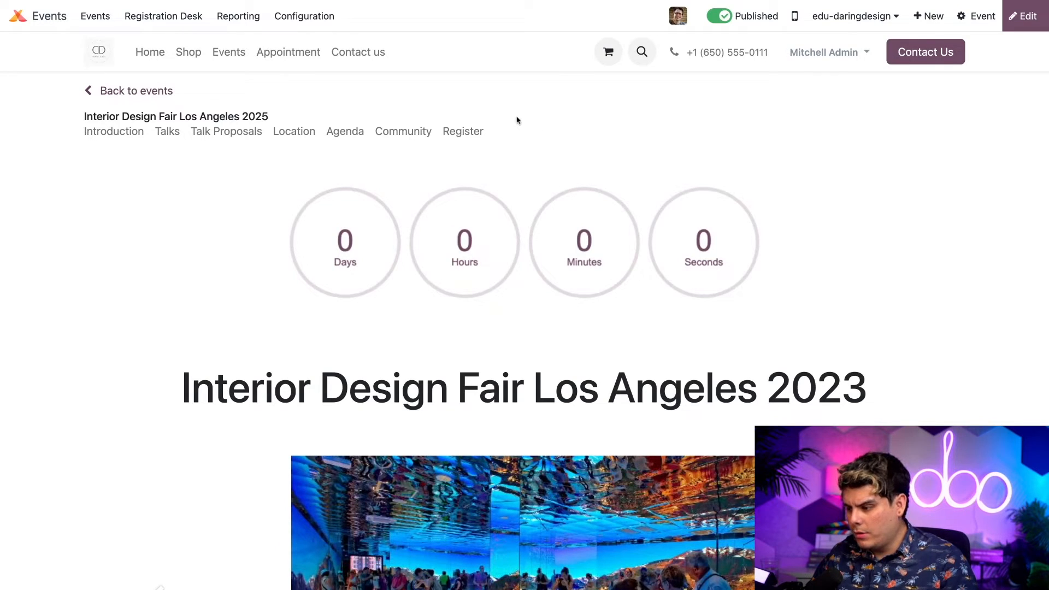
pyautogui.click(476, 135)
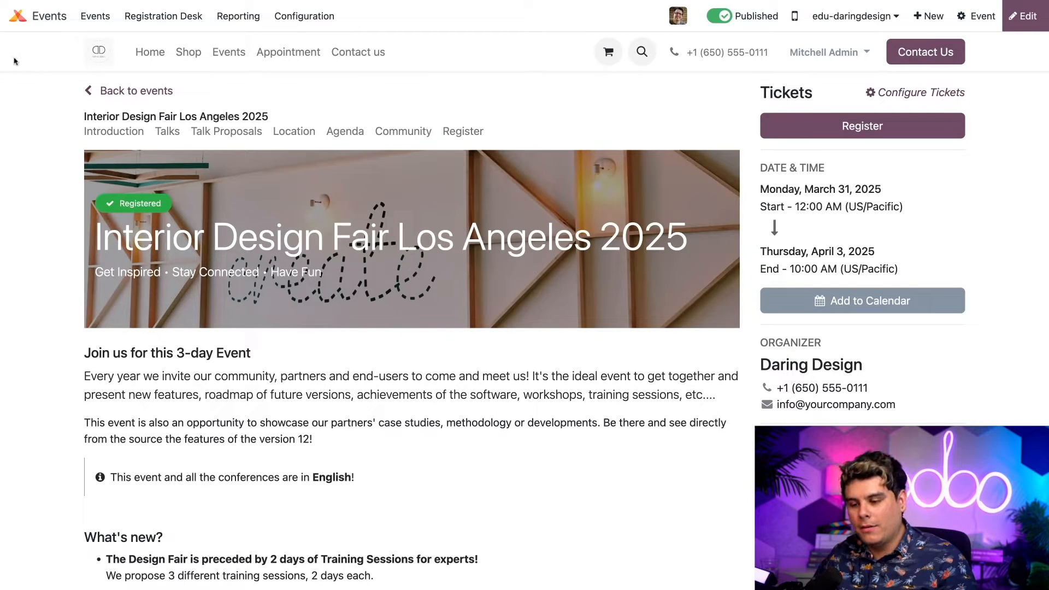
# Step: Switch to Social Marketing and add a post to the New-stage Interior Design Fair 2025 campaign, excluding the YouTube account
pyautogui.click(18, 16)
pyautogui.click(295, 273)
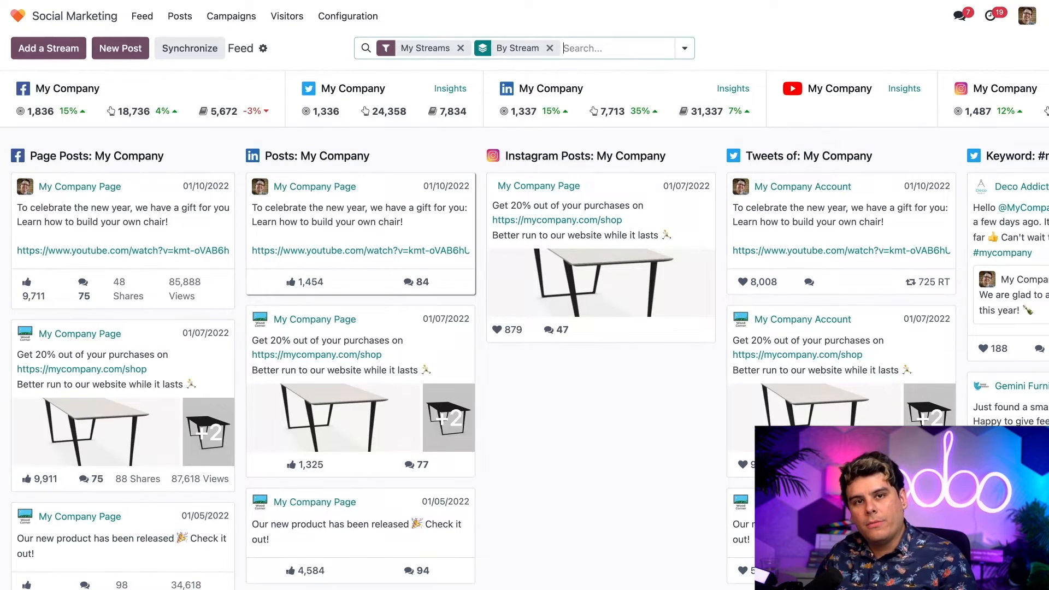
pyautogui.click(231, 16)
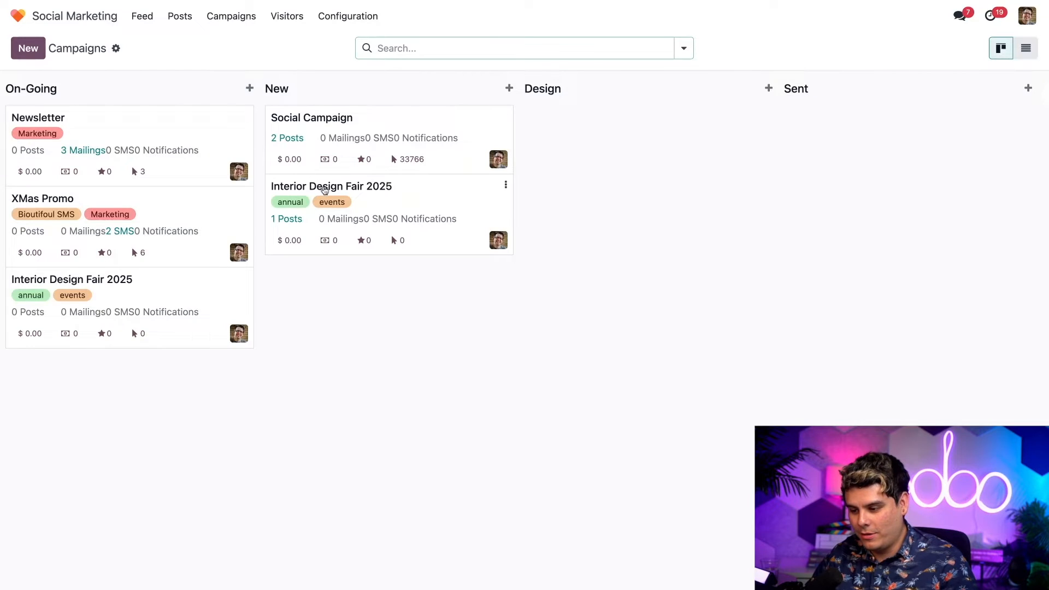
pyautogui.click(420, 200)
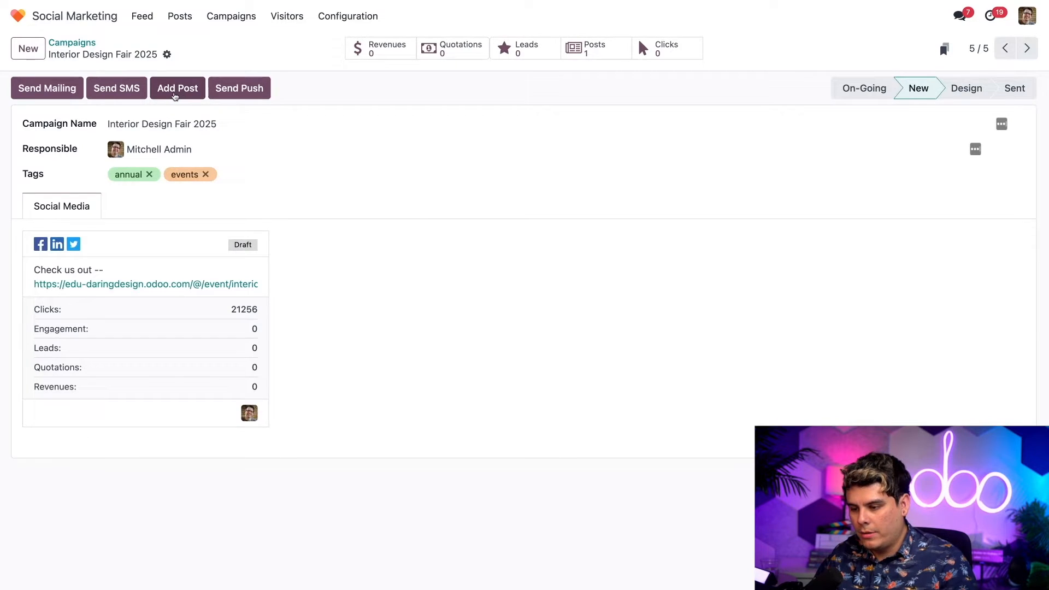
pyautogui.click(181, 96)
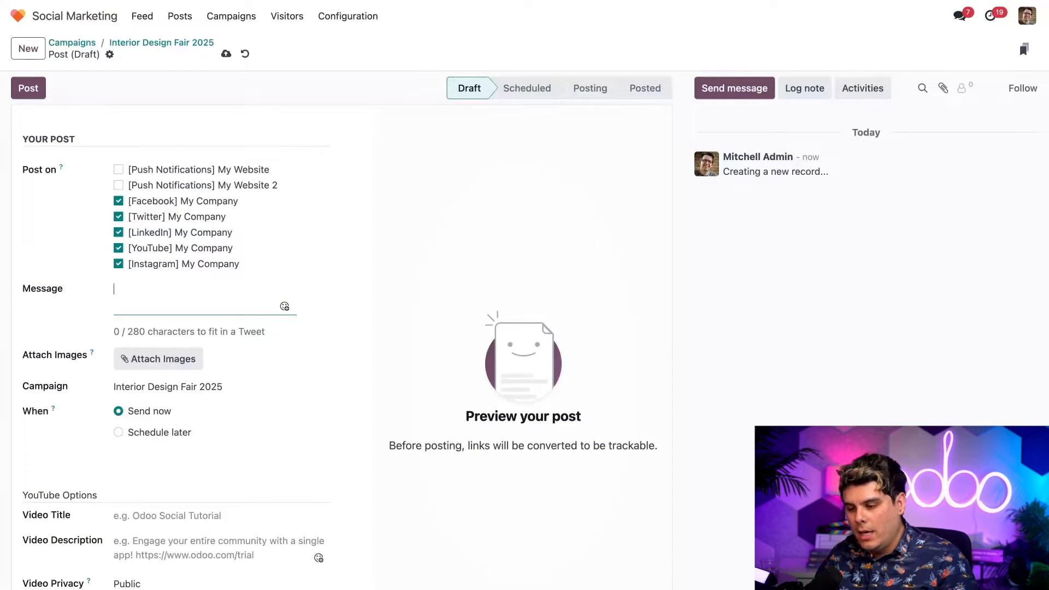
pyautogui.click(118, 249)
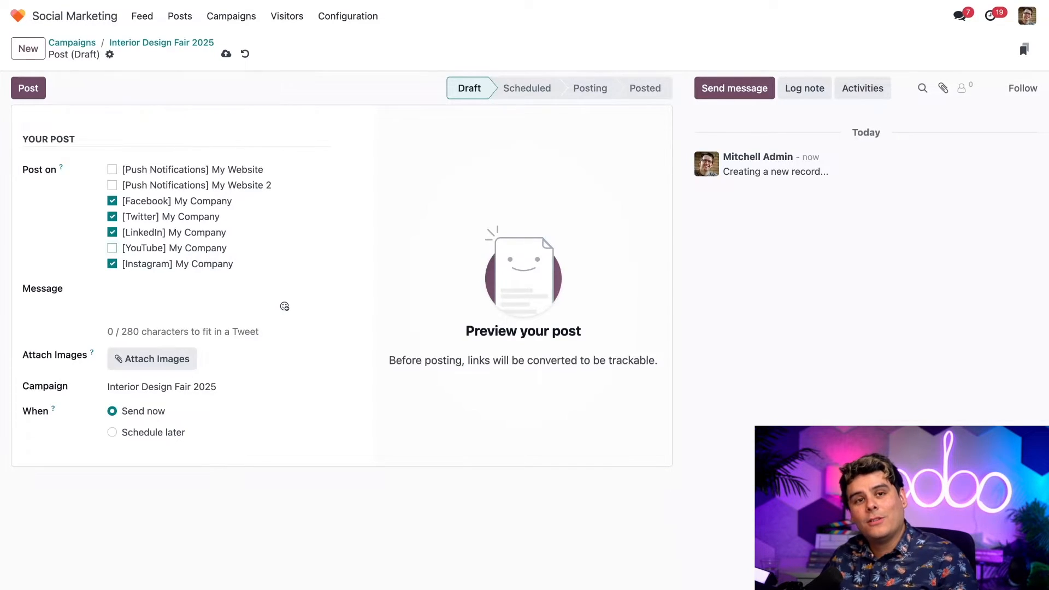
pyautogui.click(159, 292)
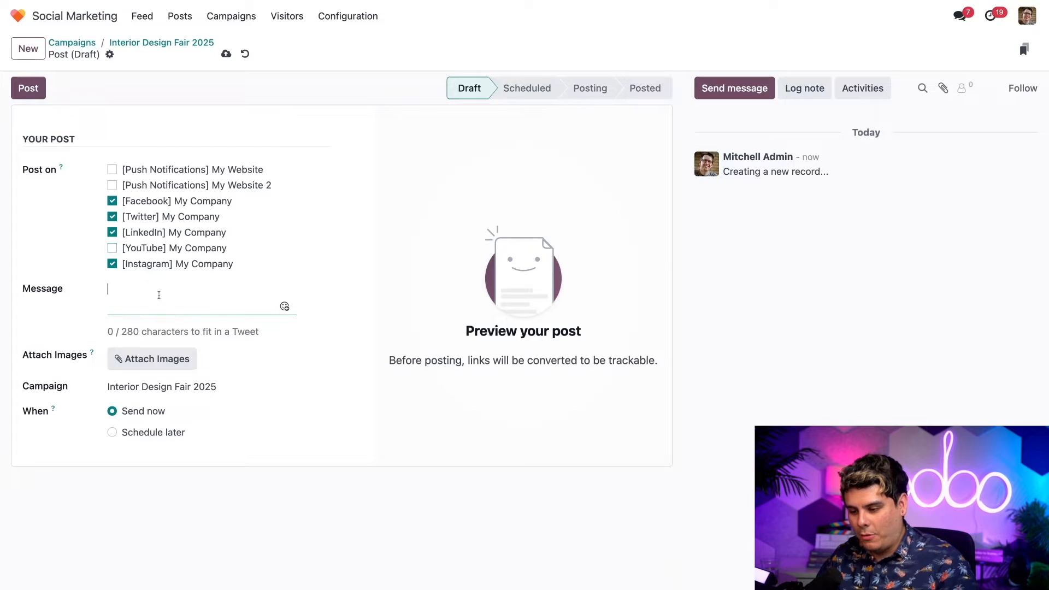
pyautogui.write('https://daringdesign.odoo.com/event/interior-design-fair-los-angeles-2025-1/register')
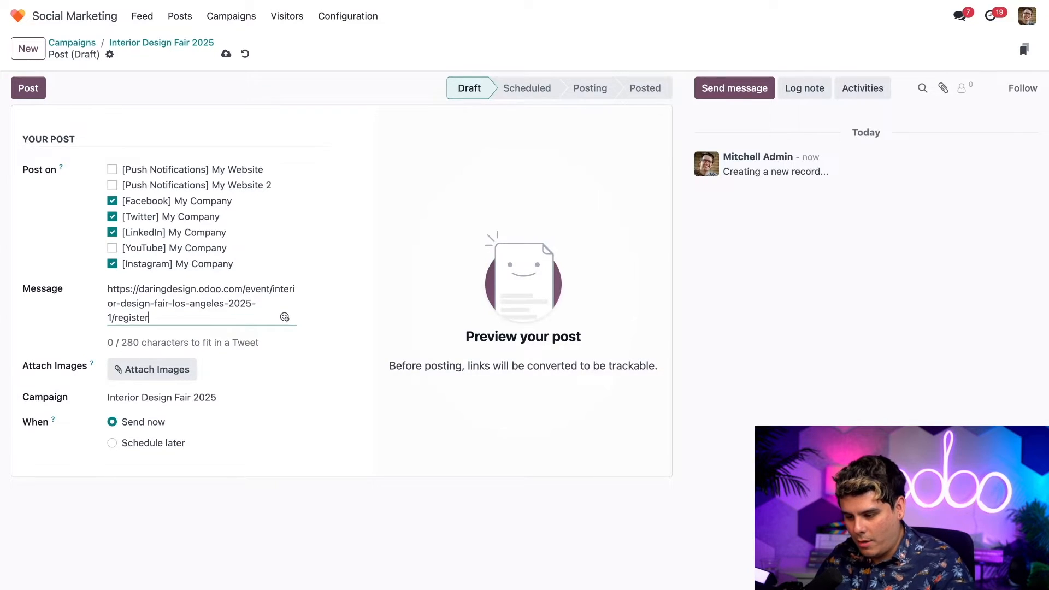
pyautogui.press('Return')
pyautogui.press('Return')
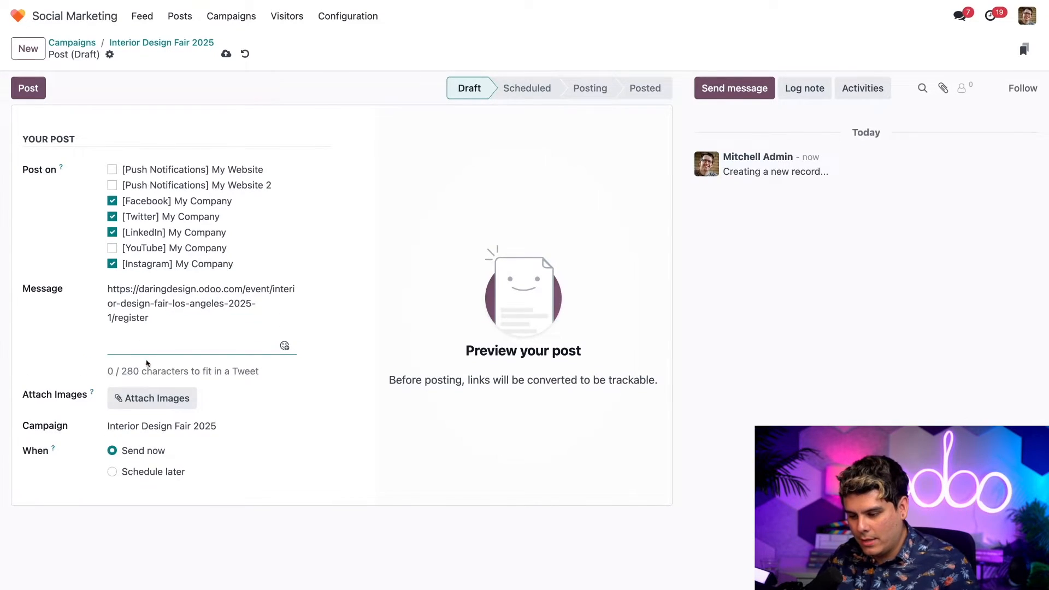
pyautogui.click(146, 364)
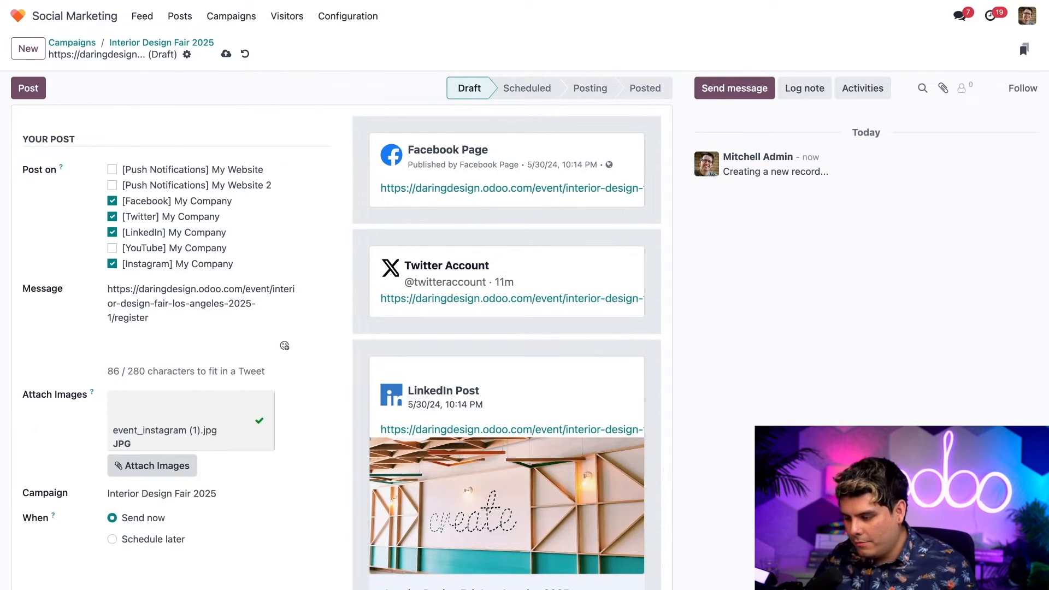
pyautogui.scroll(-1, 290, 414)
pyautogui.scroll(-3, 290, 414)
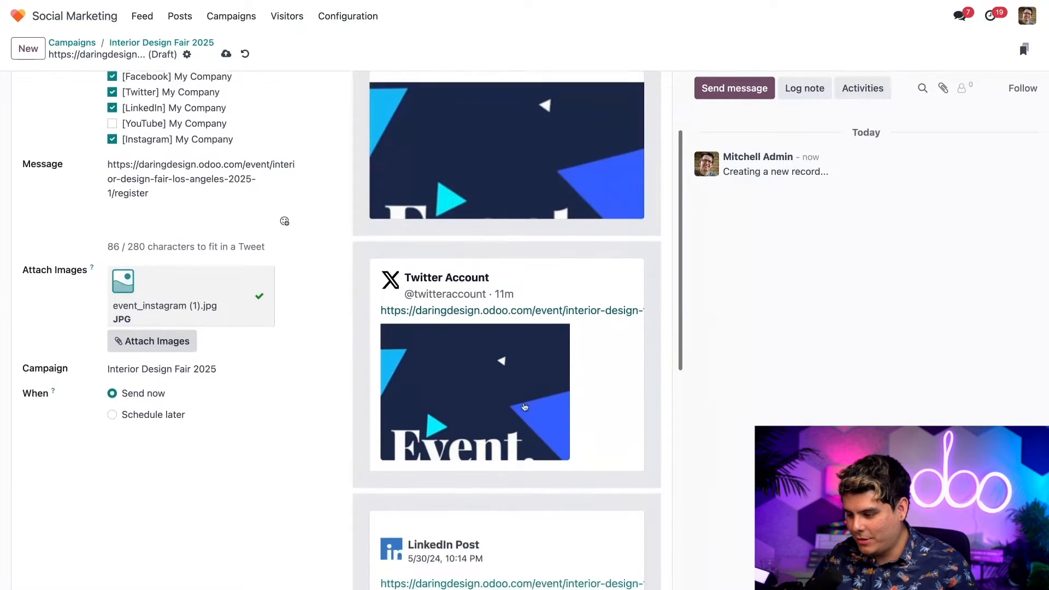
pyautogui.scroll(2, 377, 355)
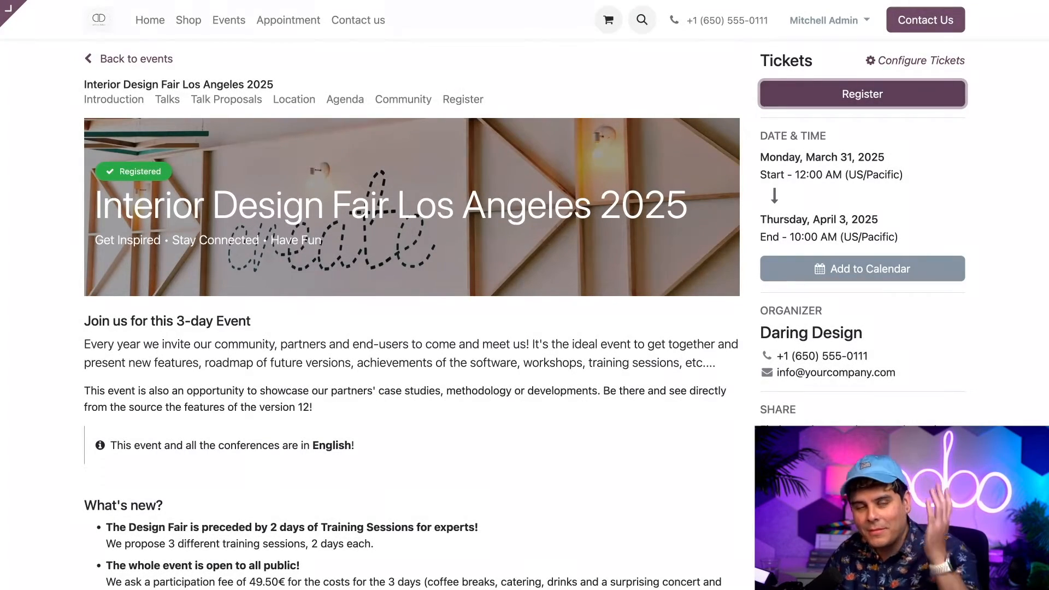
# Step: Register for one Standard ticket to the Interior Design Fair Los Angeles 2025 on the event's website page
pyautogui.click(804, 94)
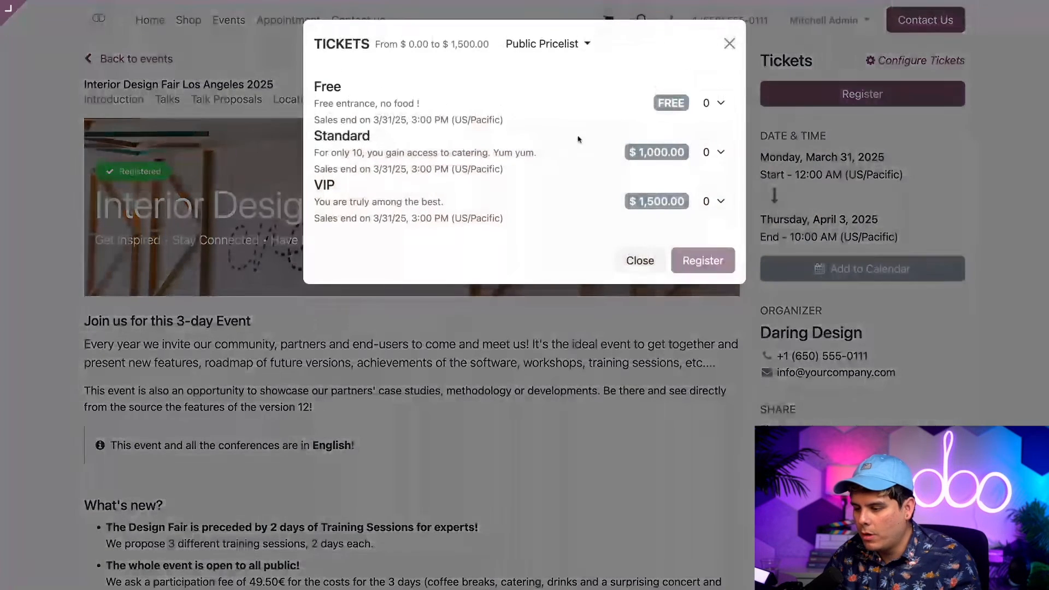
pyautogui.click(716, 152)
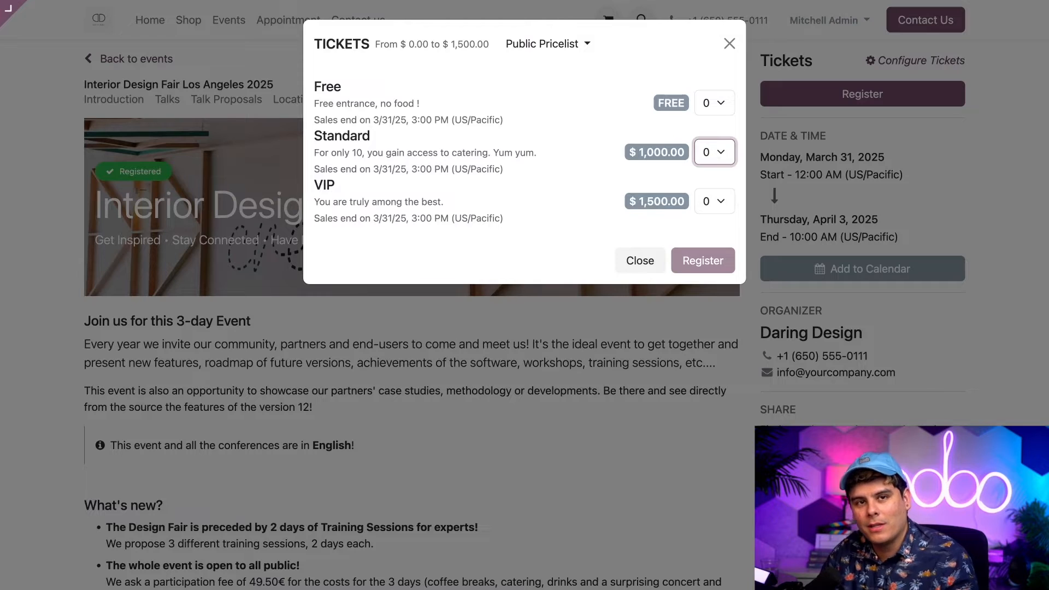
pyautogui.click(713, 172)
pyautogui.click(701, 261)
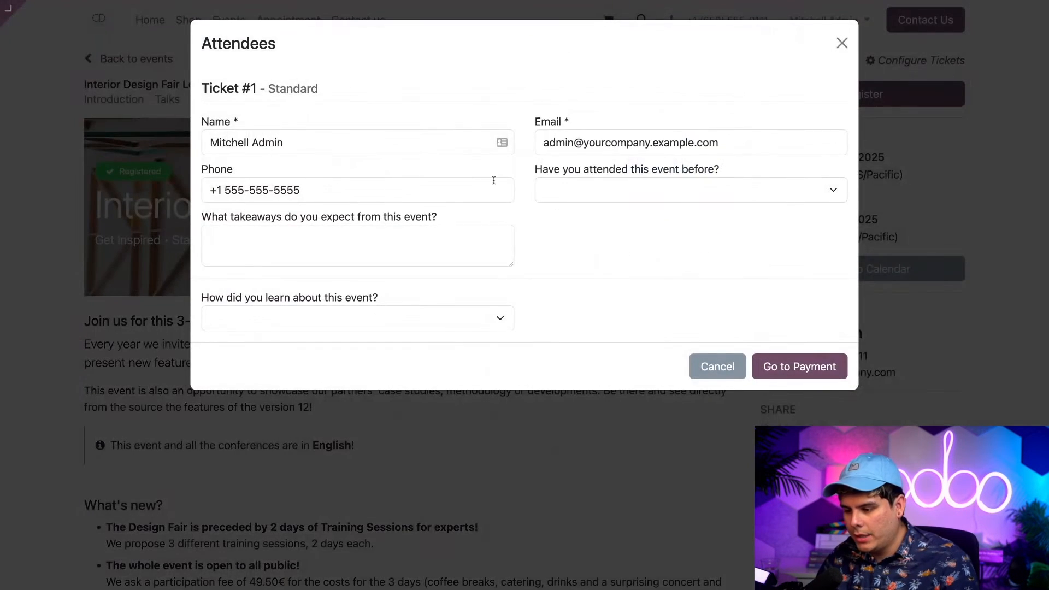
# Step: Replace the Standard ticket attendee's name and e-mail with the new attendee's details
pyautogui.doubleClick(429, 144)
pyautogui.write('J')
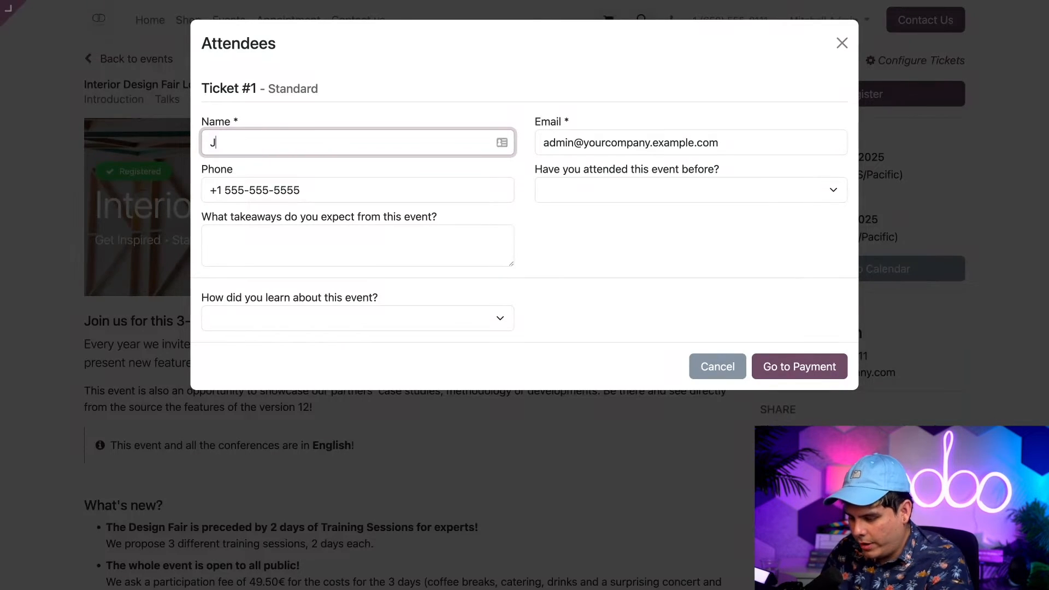
pyautogui.write('ose Real Person')
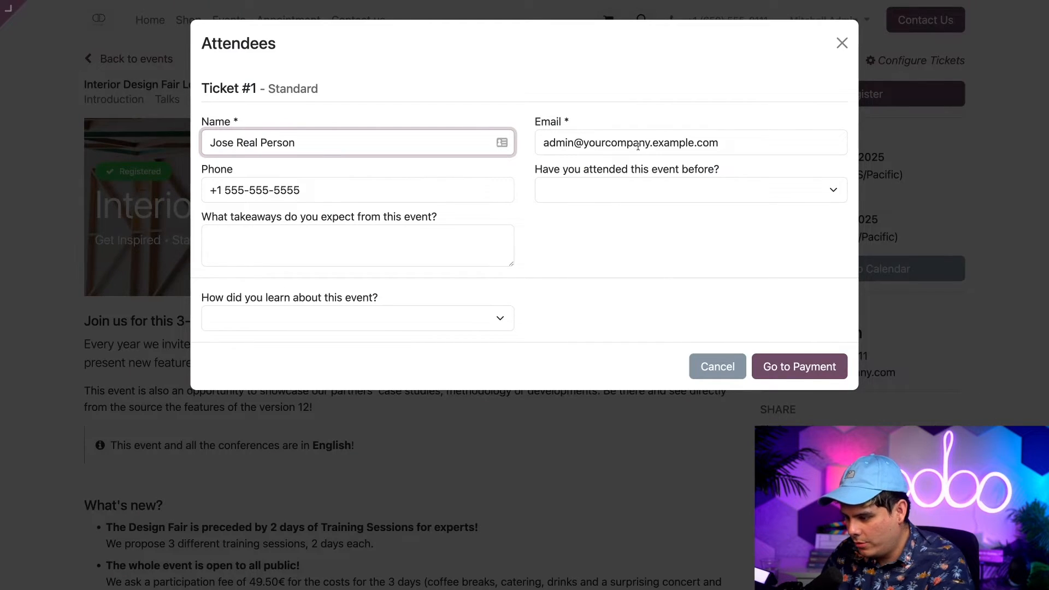
pyautogui.doubleClick(680, 143)
pyautogui.write('stealthyyyyyyy')
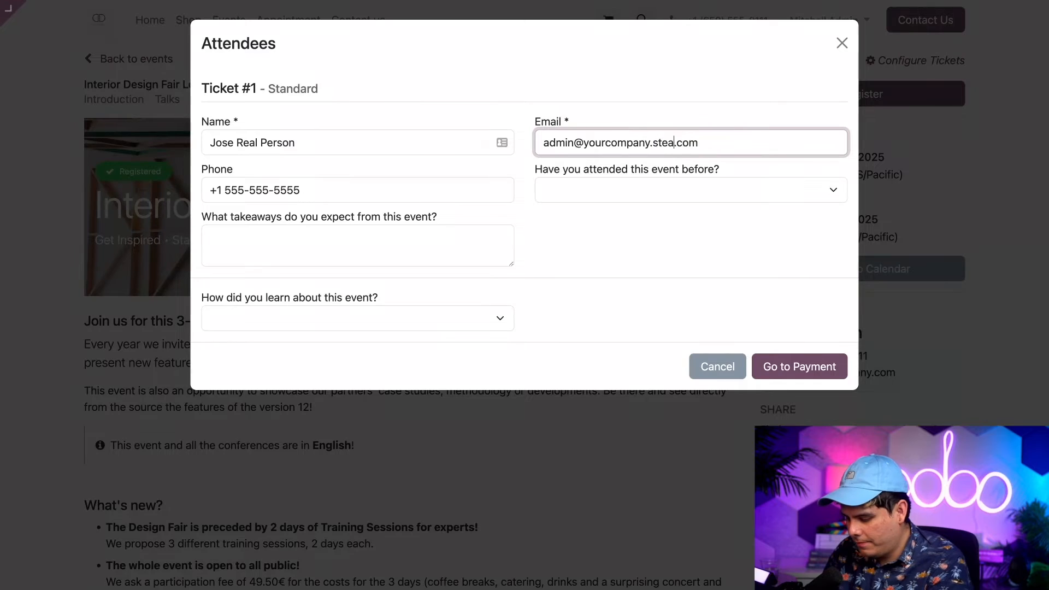
# Step: Answer the registration questions with Partially for prior attendance, "Lots" for takeaways and A friend as the source, and proceed to payment
pyautogui.click(652, 195)
pyautogui.click(629, 220)
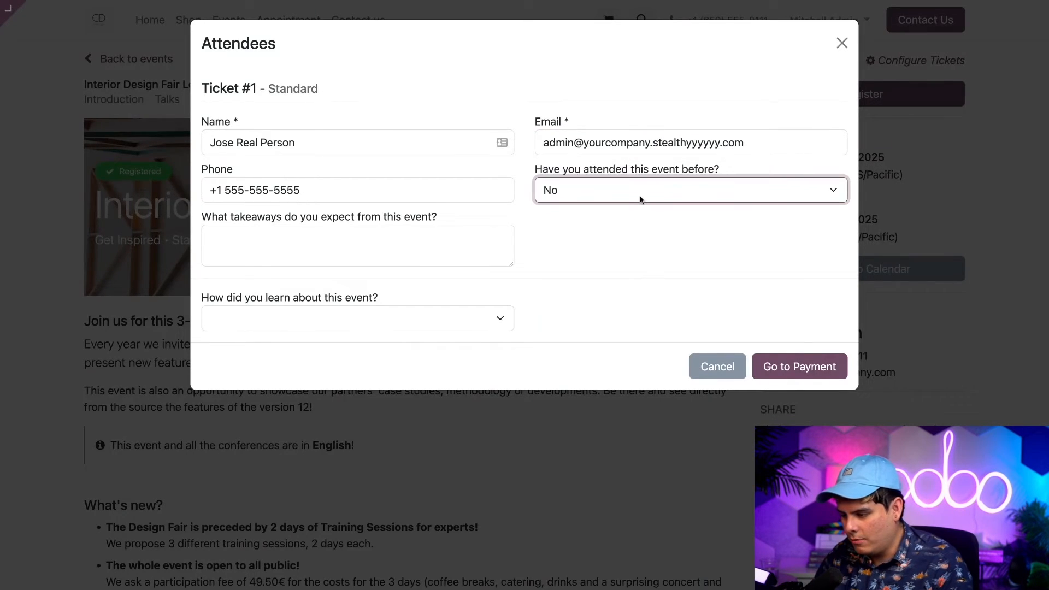
pyautogui.press('Down')
pyautogui.click(348, 238)
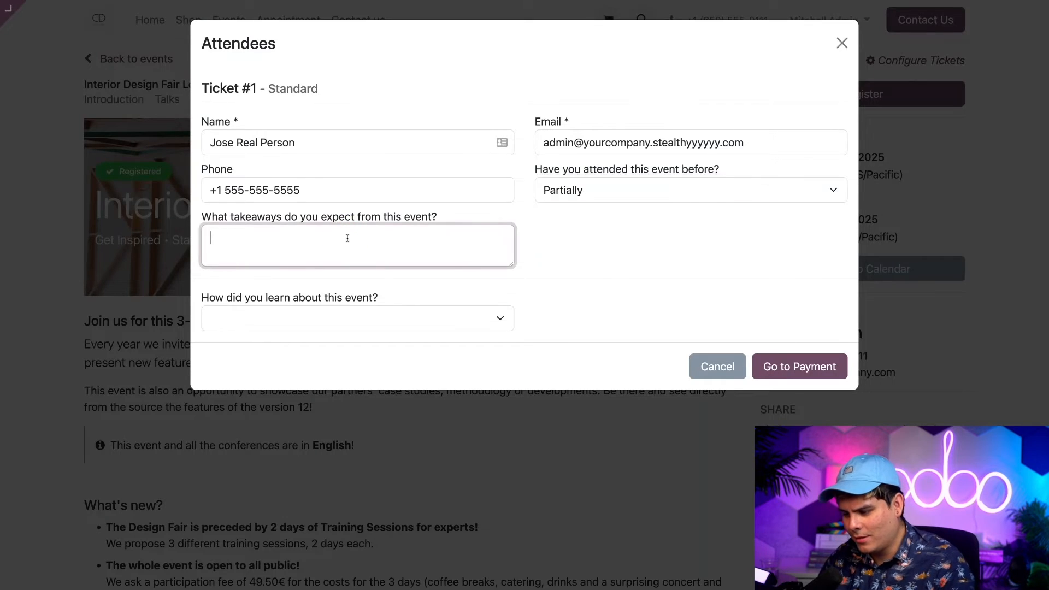
pyautogui.write('Lots')
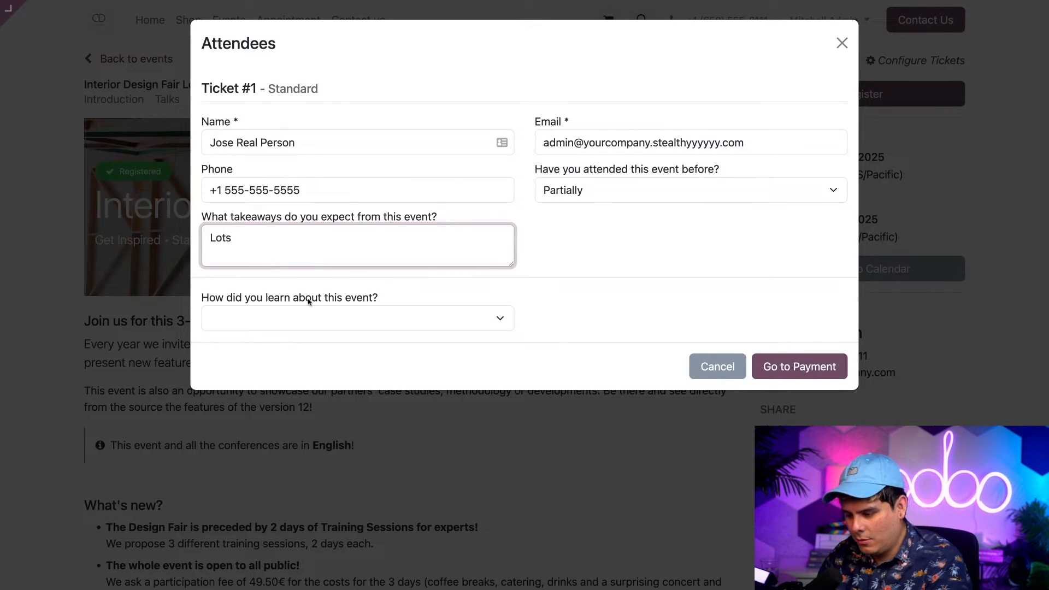
pyautogui.click(284, 315)
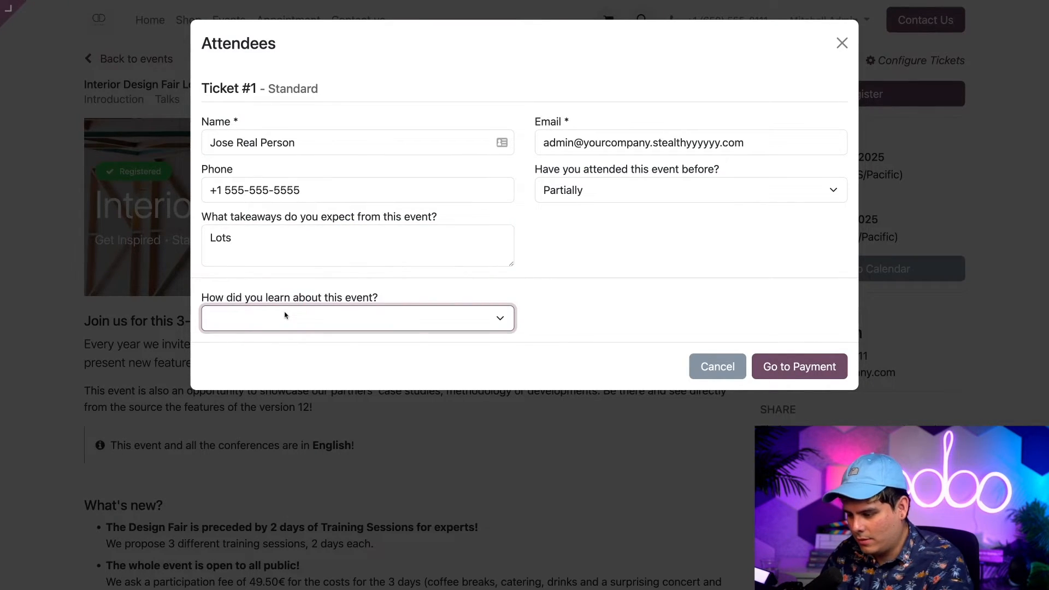
pyautogui.click(287, 334)
pyautogui.click(810, 361)
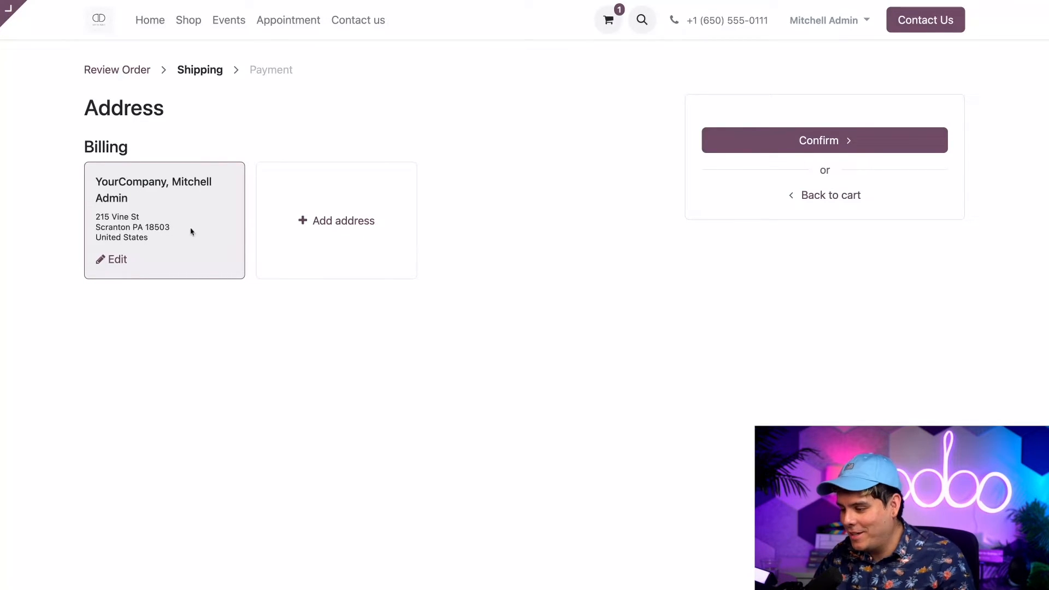
# Step: Confirm the existing billing address, pay for the ticket with the saved payment method, and review the order confirmation
pyautogui.click(764, 140)
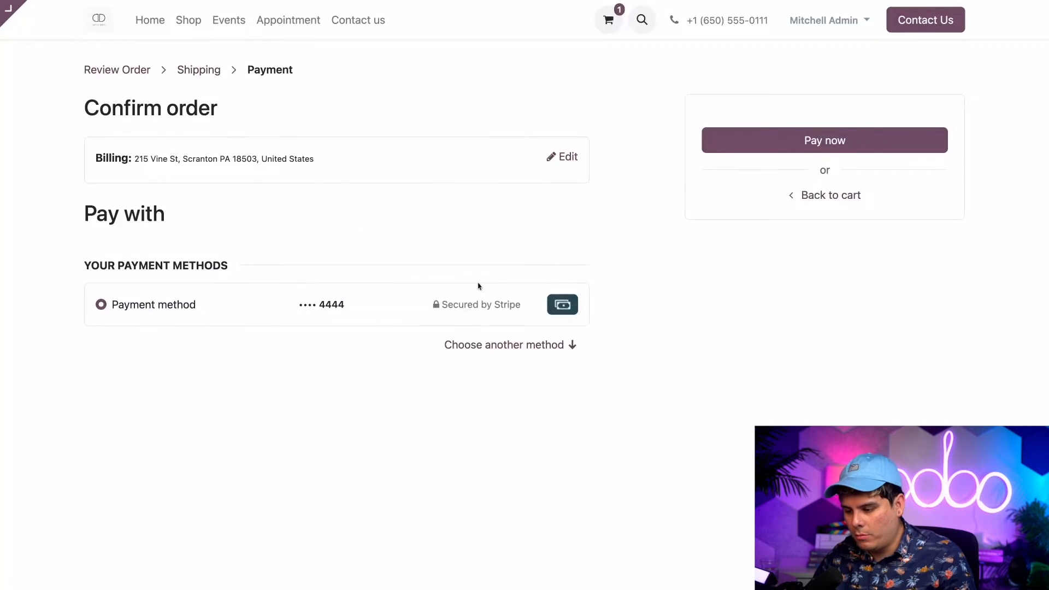
pyautogui.click(744, 135)
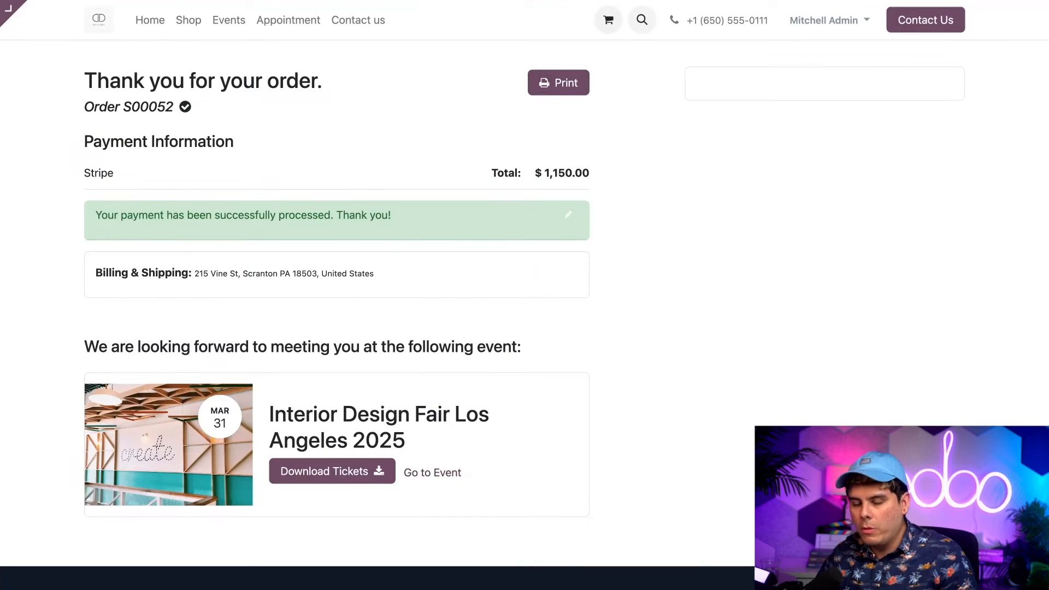
pyautogui.scroll(-3, 761, 574)
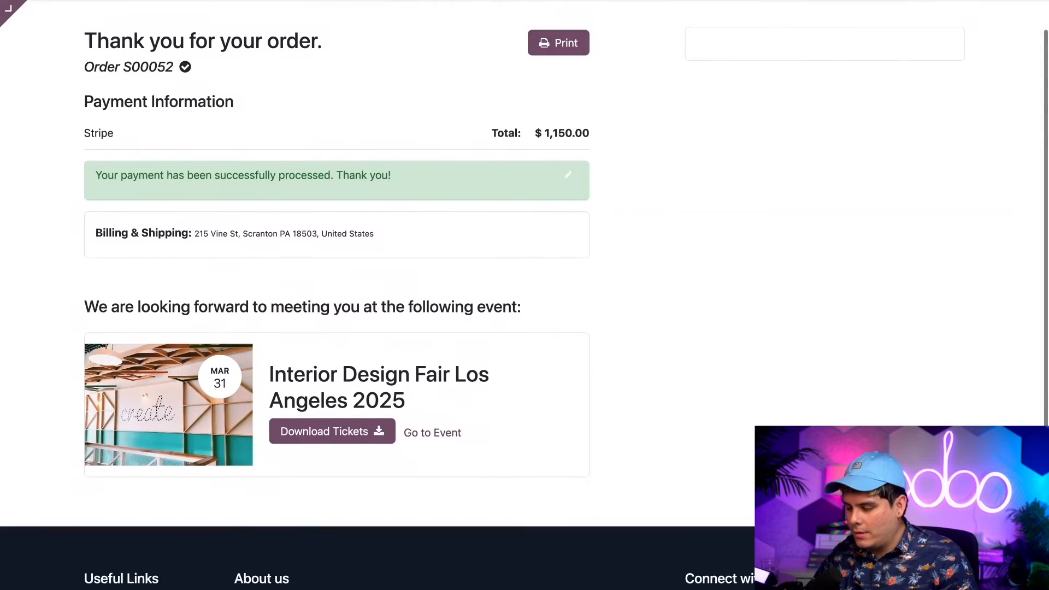
pyautogui.scroll(1, 761, 575)
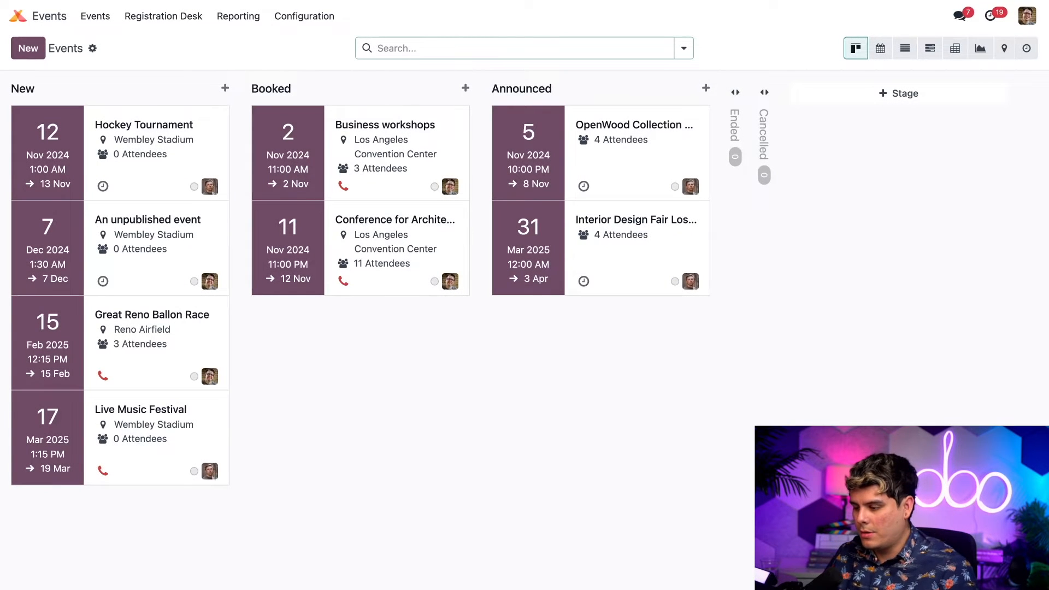
# Step: In the Events app, show the attendees of Interior Design Fair Los Angeles 2025 as Kanban cards
pyautogui.click(653, 238)
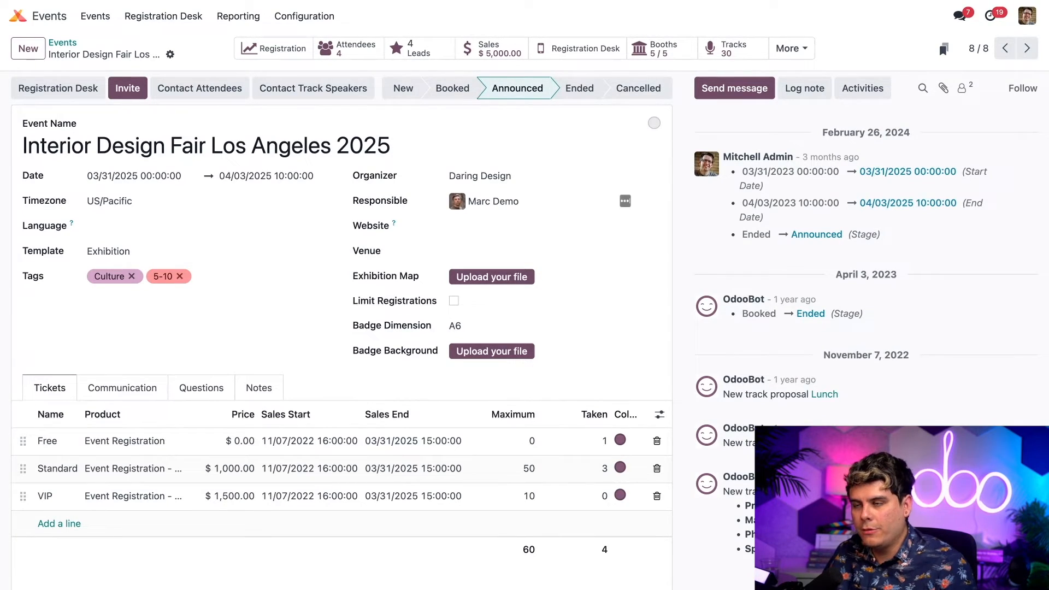
pyautogui.click(348, 55)
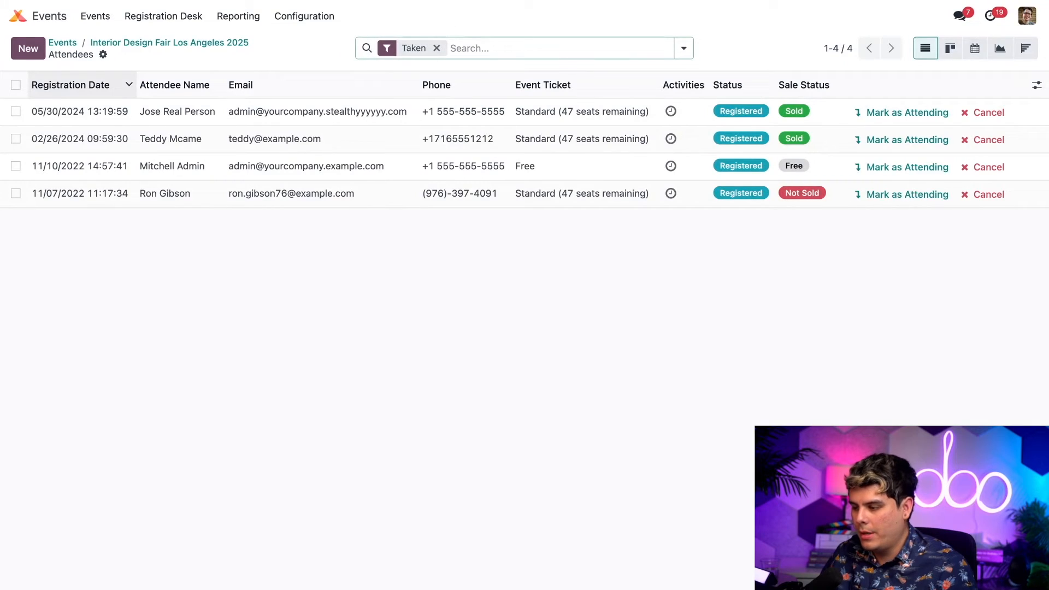
pyautogui.click(950, 49)
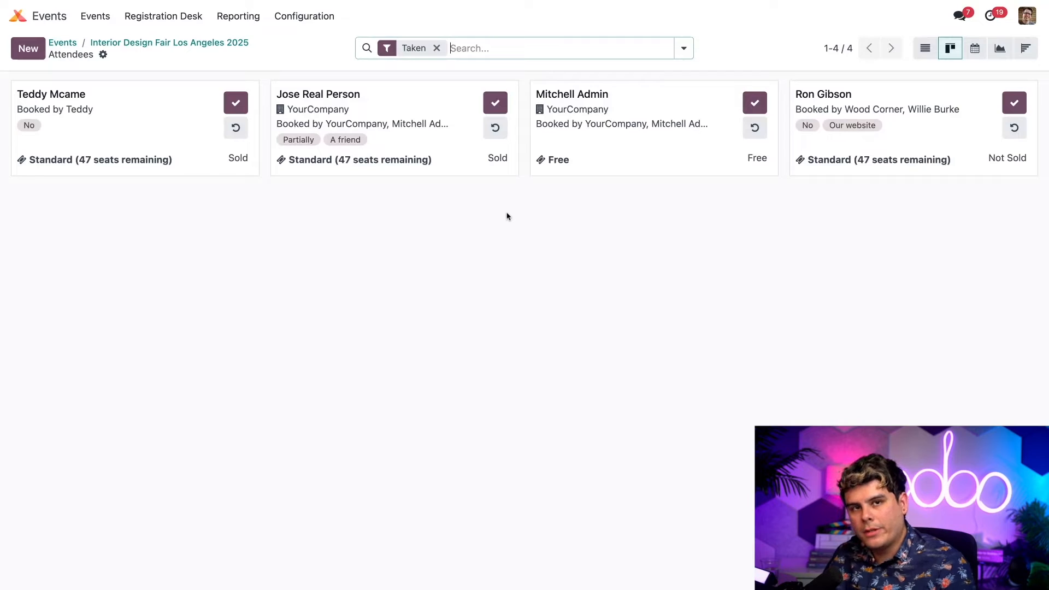
# Step: Mark all four Interior Design Fair attendees as having attended the event
pyautogui.click(496, 103)
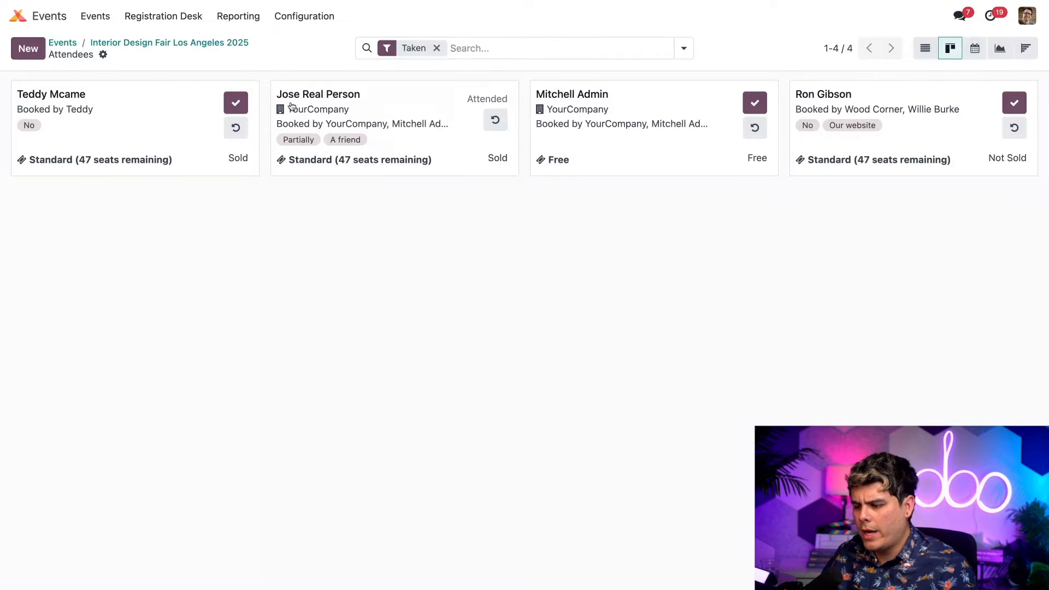
pyautogui.click(236, 103)
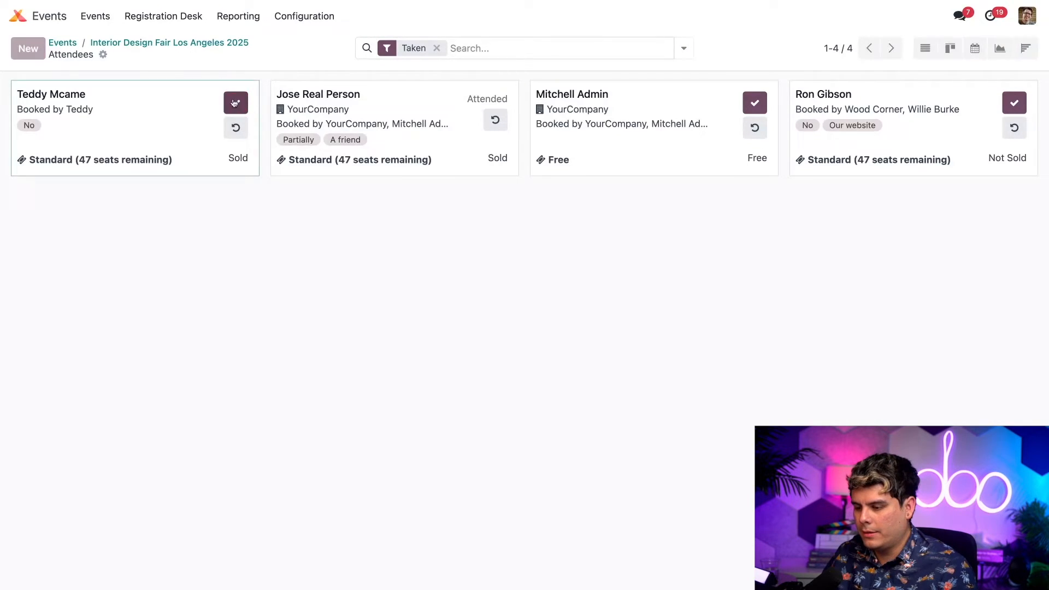
pyautogui.click(752, 102)
pyautogui.click(1014, 103)
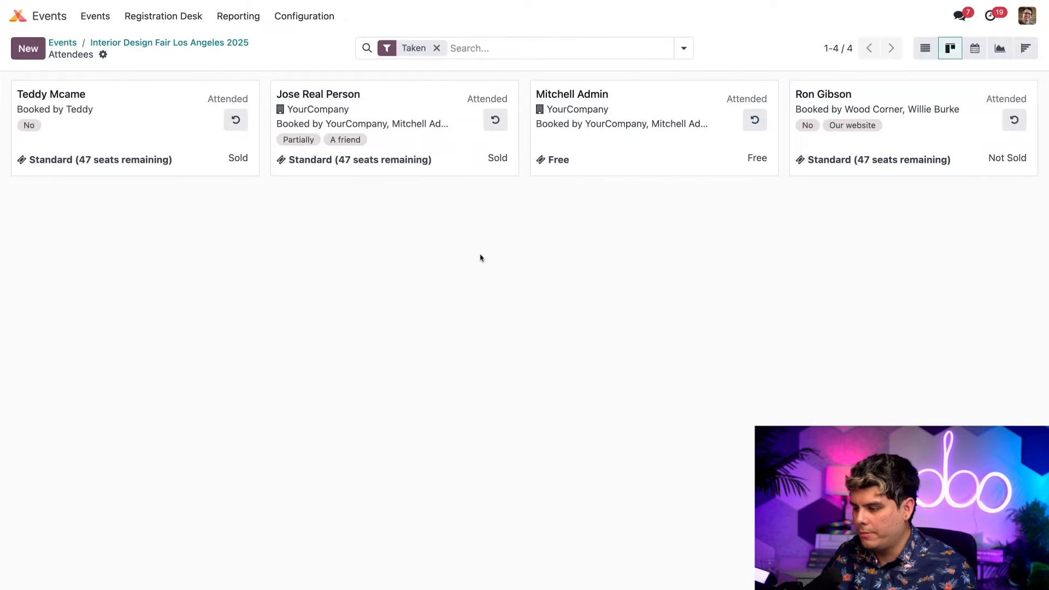
# Step: From the leads of Interior Design Fair Los Angeles 2025, convert the second lead to an opportunity linked to its existing customer
pyautogui.click(177, 47)
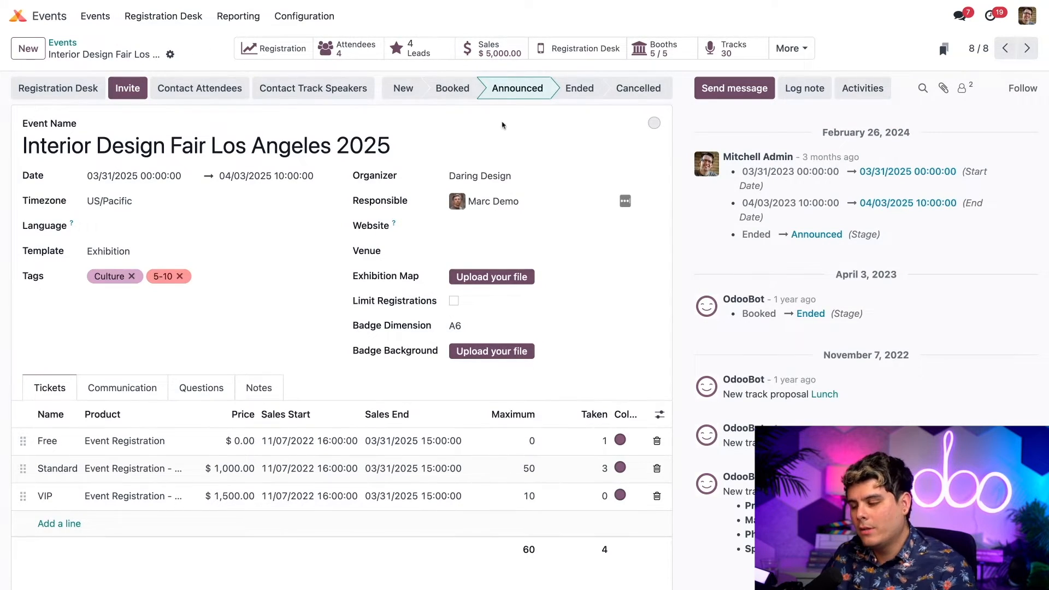
pyautogui.click(408, 48)
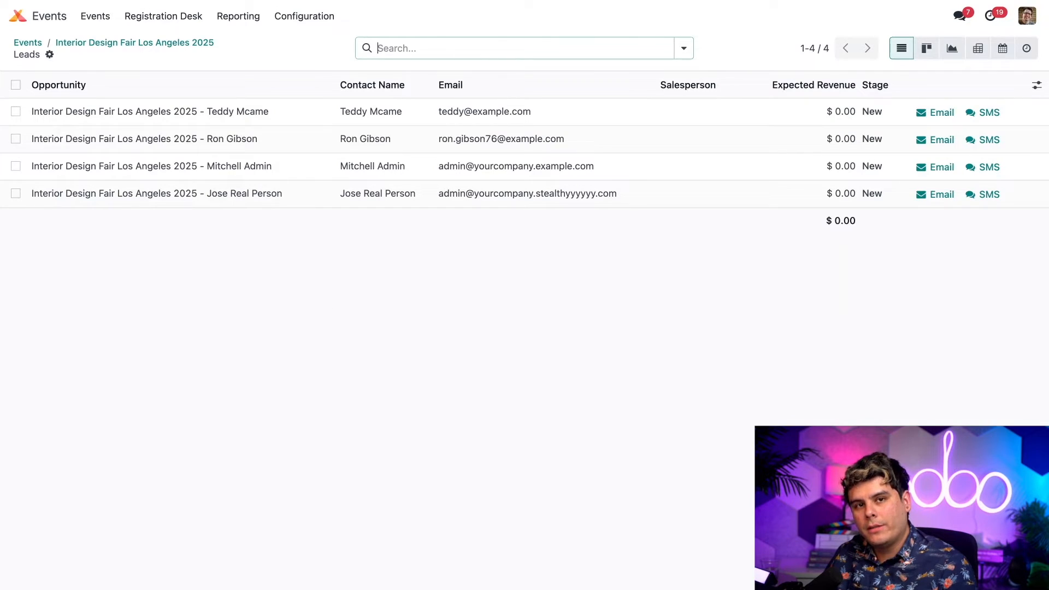
pyautogui.click(278, 138)
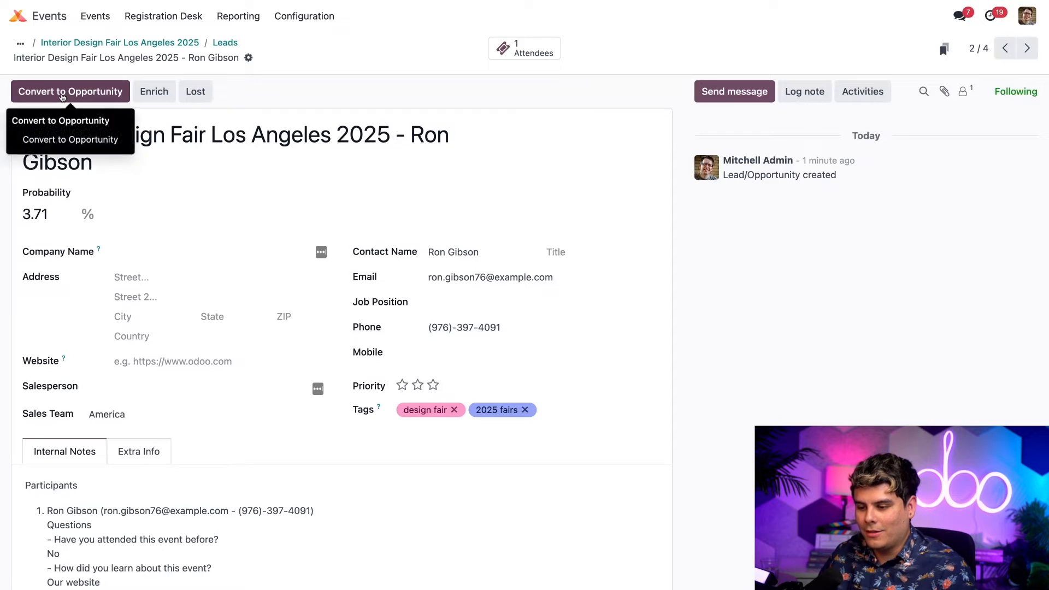
pyautogui.click(68, 92)
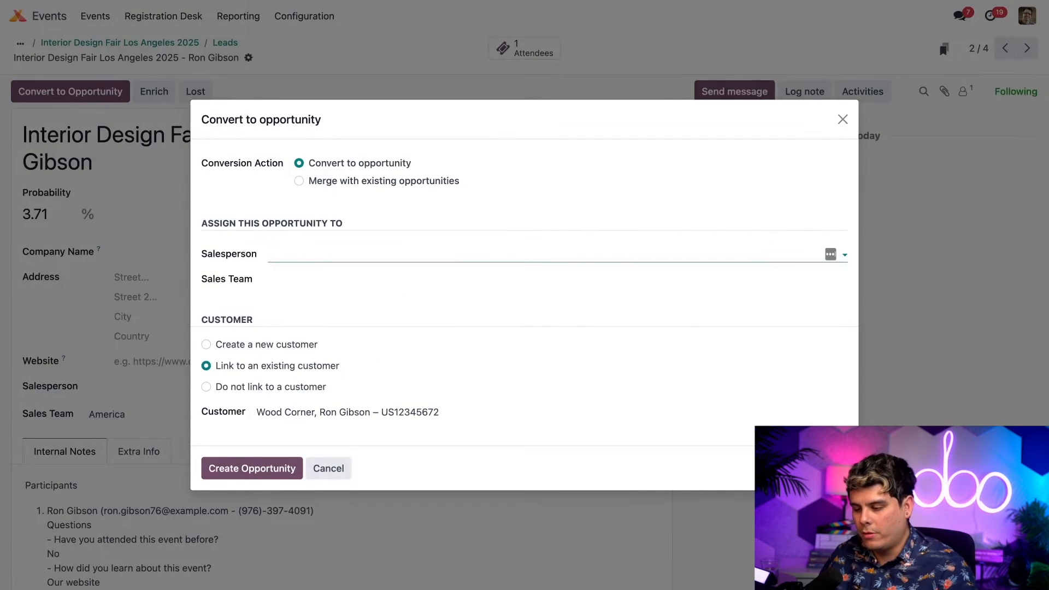
pyautogui.click(269, 470)
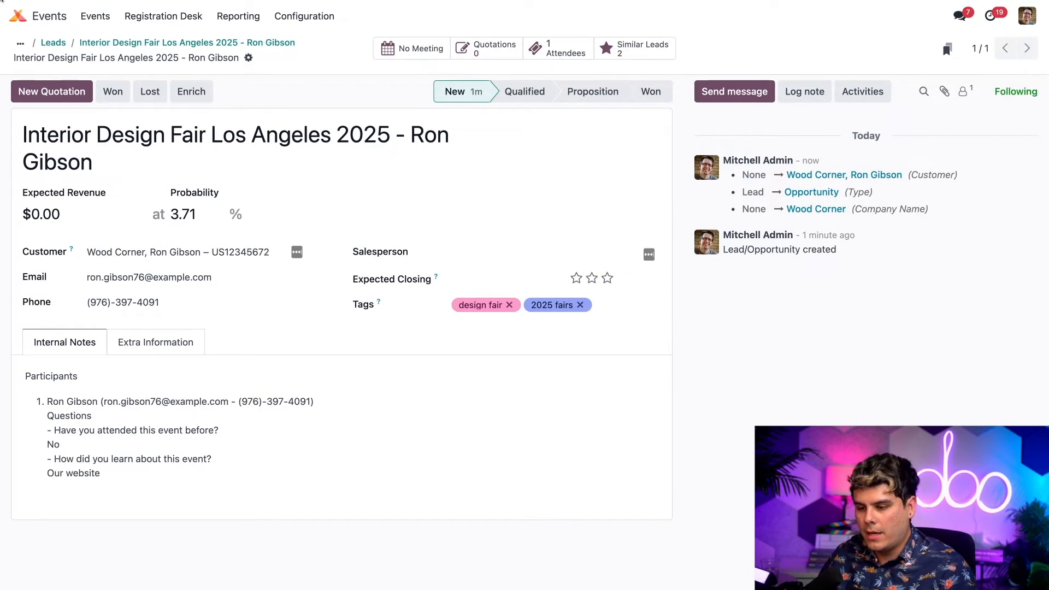
# Step: Switch to the CRM app and show its list of leads
pyautogui.click(18, 16)
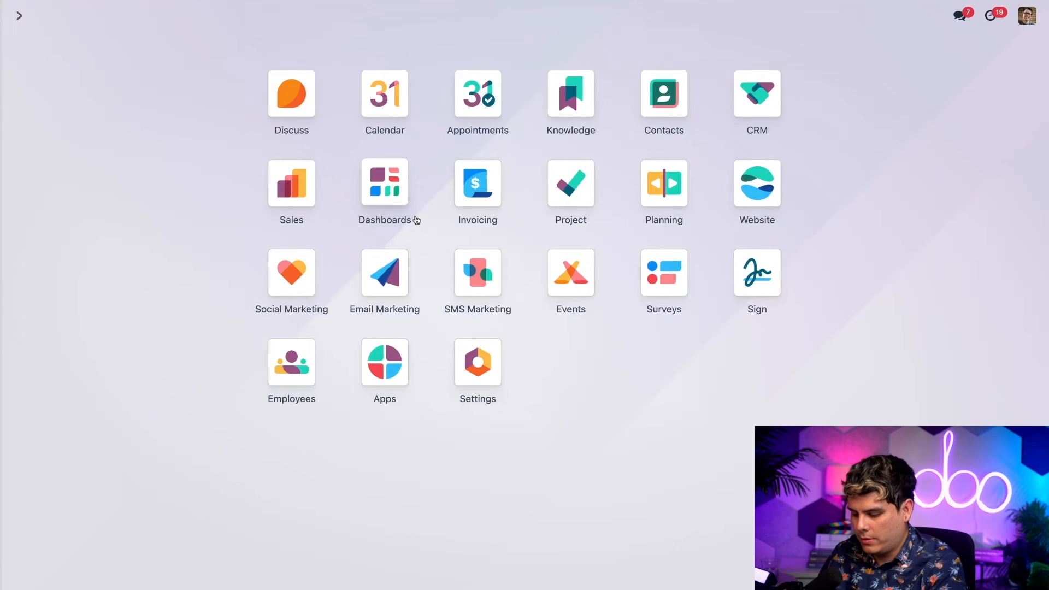
pyautogui.write('crm')
pyautogui.press('Return')
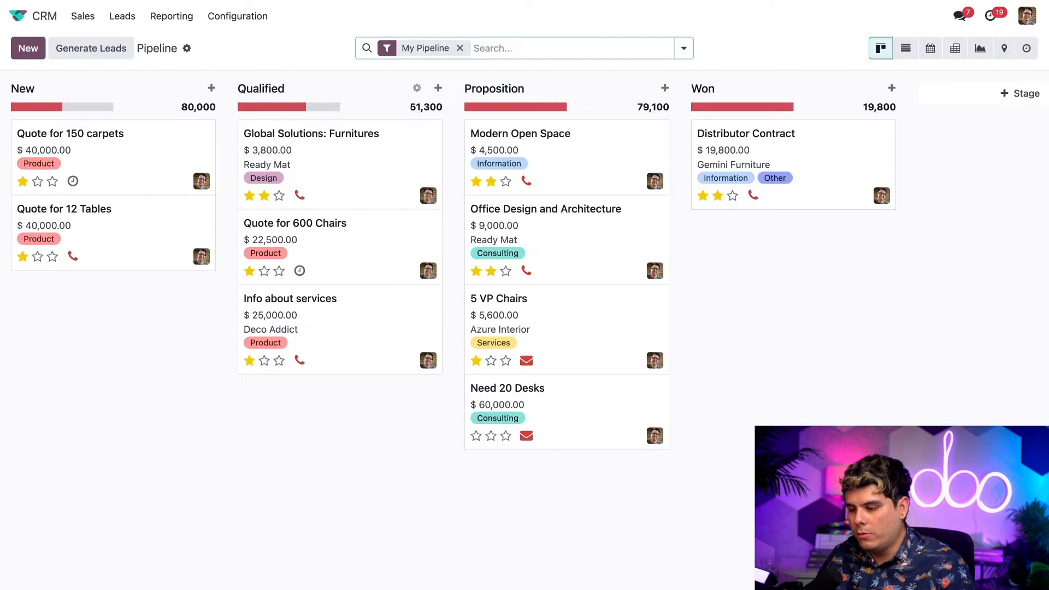
pyautogui.click(121, 16)
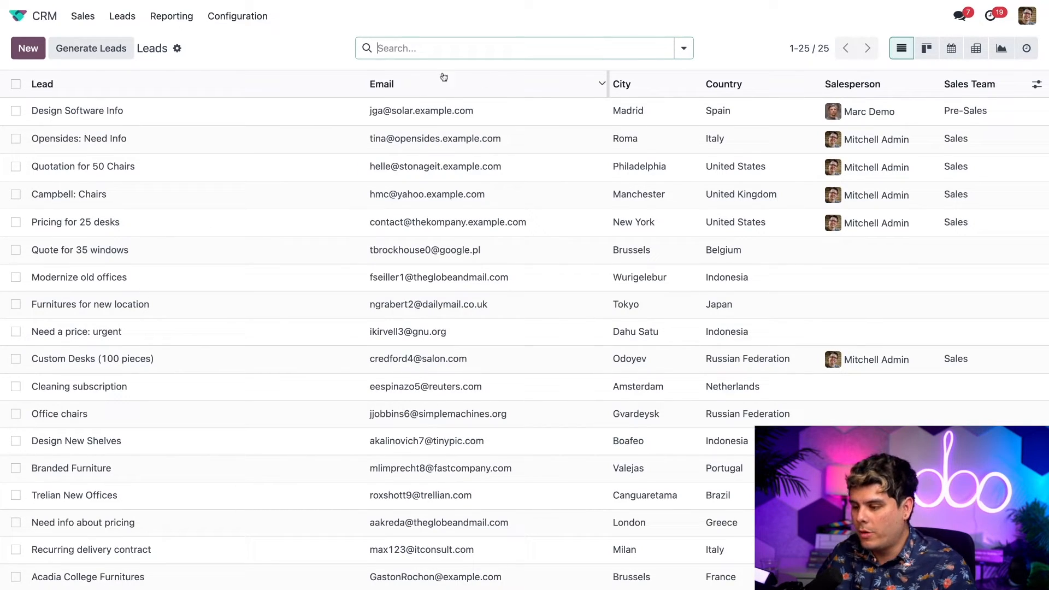
# Step: Filter the leads with a custom rule where Tags contains "design fair"
pyautogui.click(684, 49)
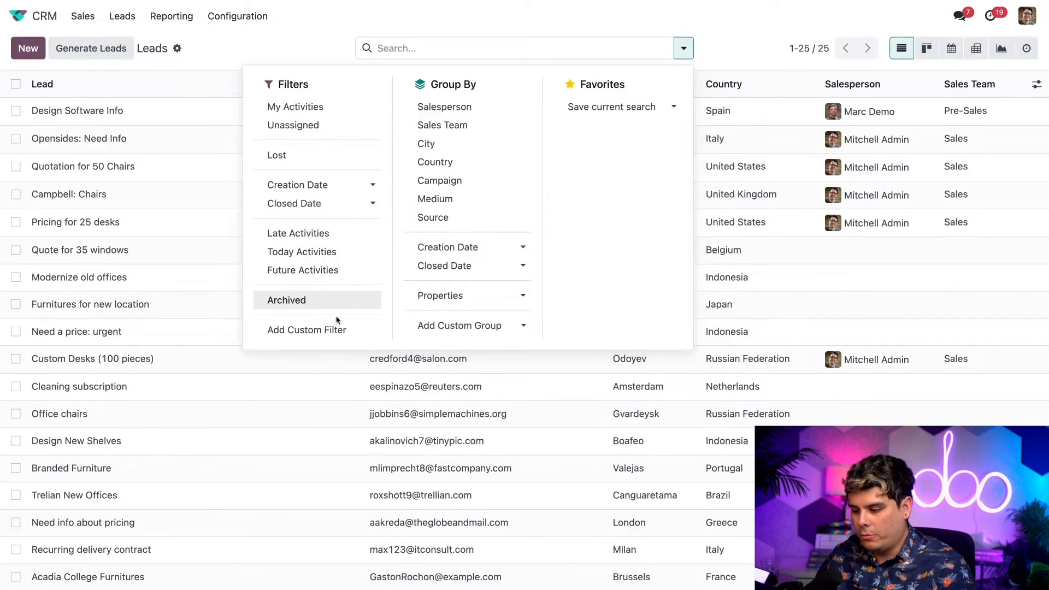
pyautogui.click(332, 330)
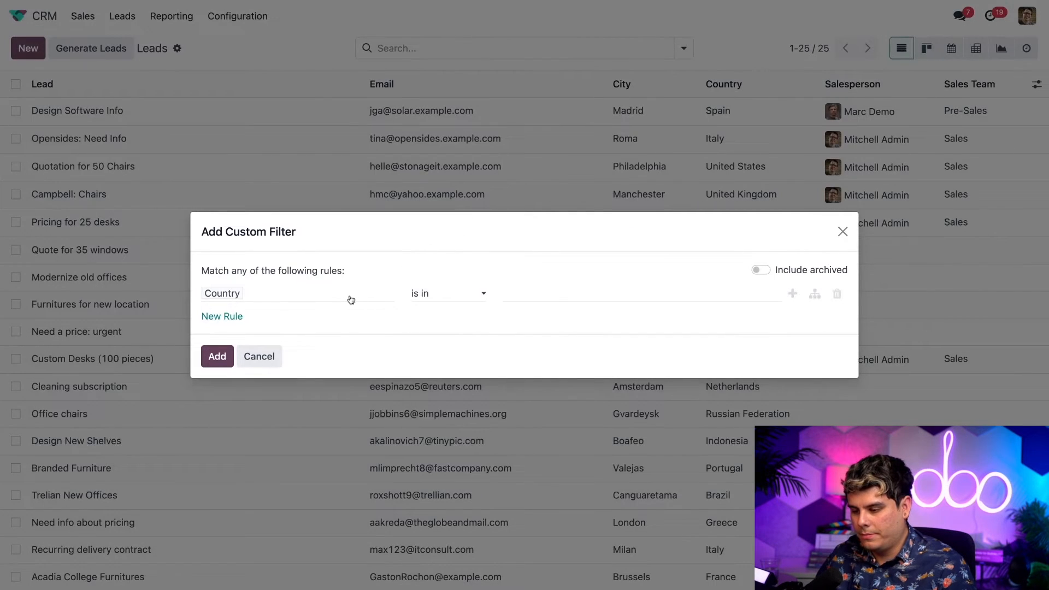
pyautogui.click(350, 300)
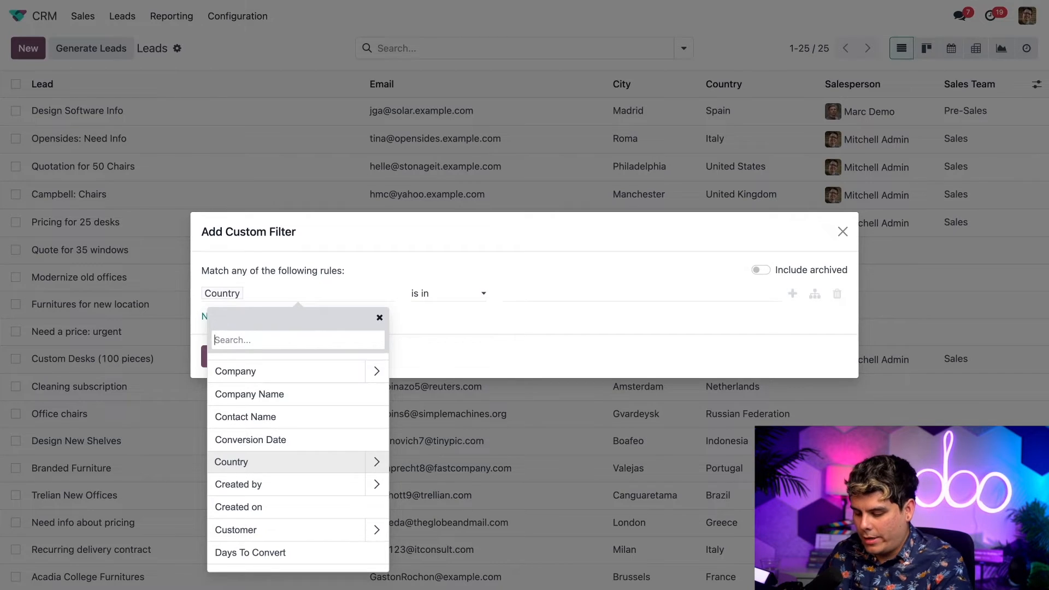
pyautogui.write('tags')
pyautogui.click(291, 364)
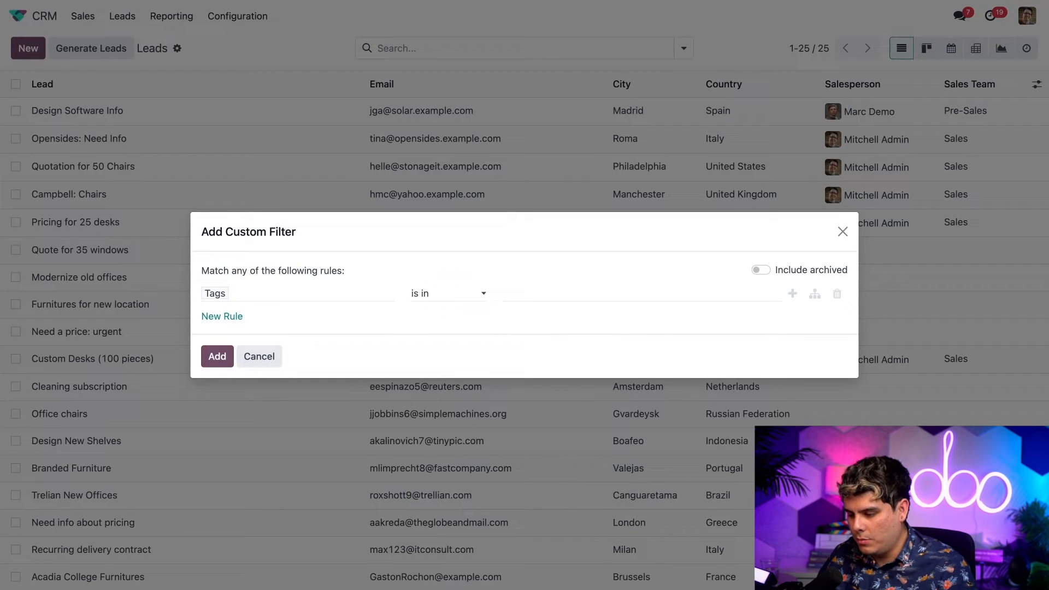
pyautogui.click(476, 326)
pyautogui.click(508, 293)
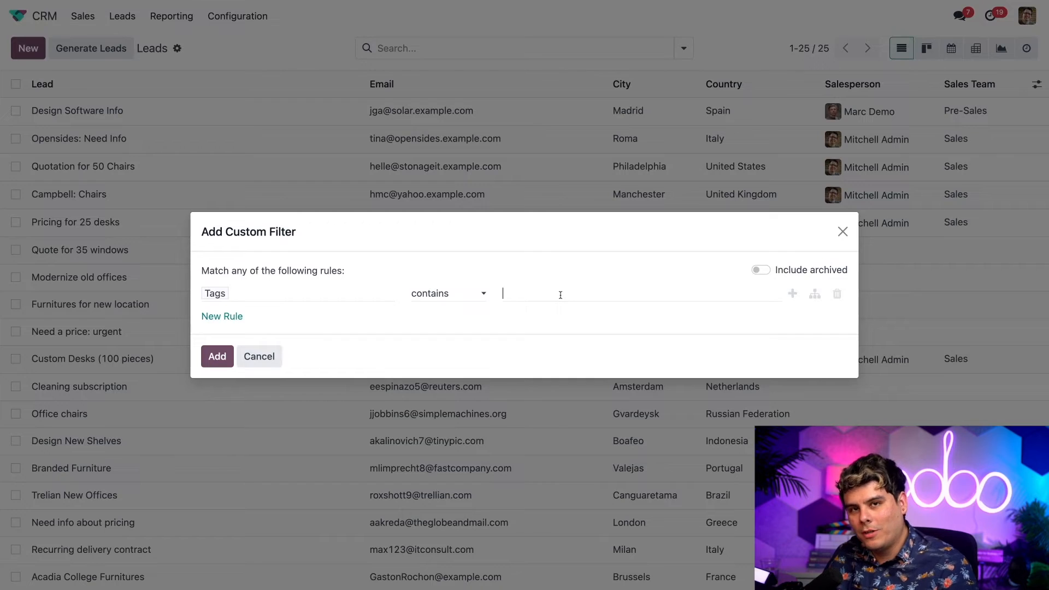
pyautogui.write('design fair')
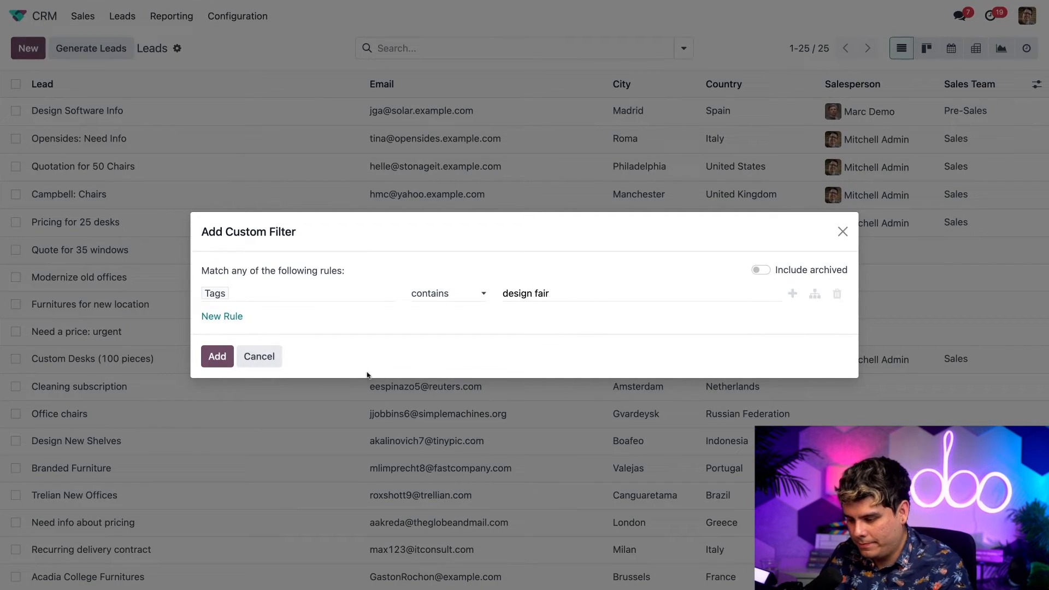
pyautogui.click(217, 356)
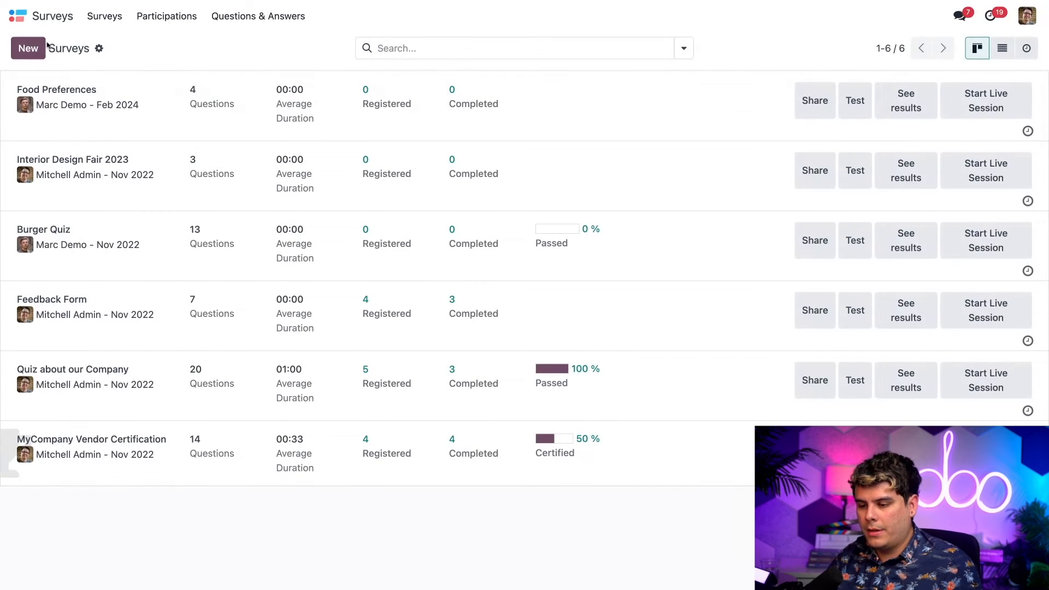
# Step: Create a new custom survey titled "IDFLA2025 Satisfaction Survey!"
pyautogui.click(28, 48)
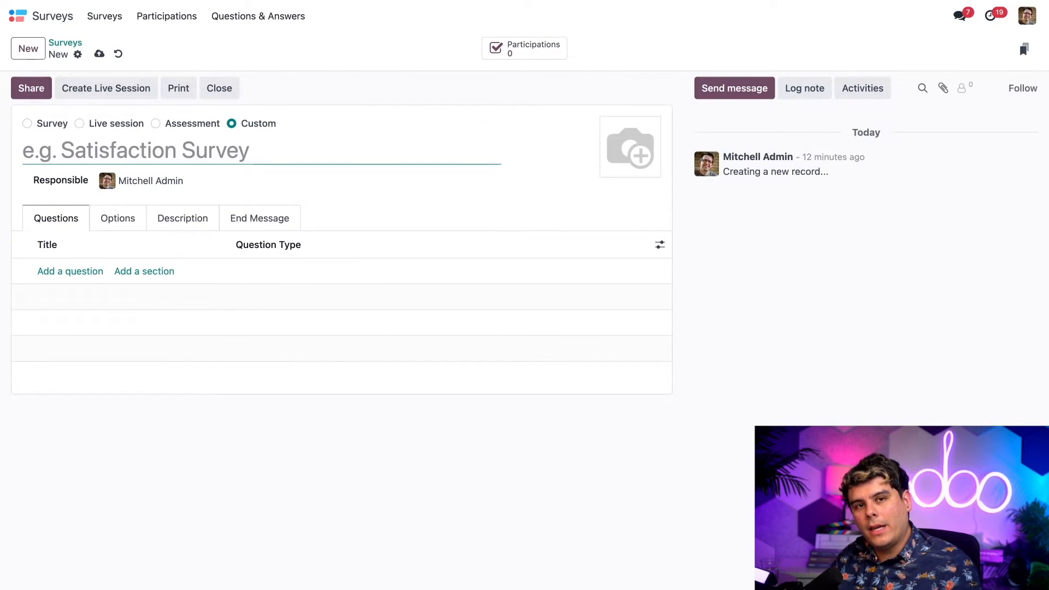
pyautogui.write('IDFLA')
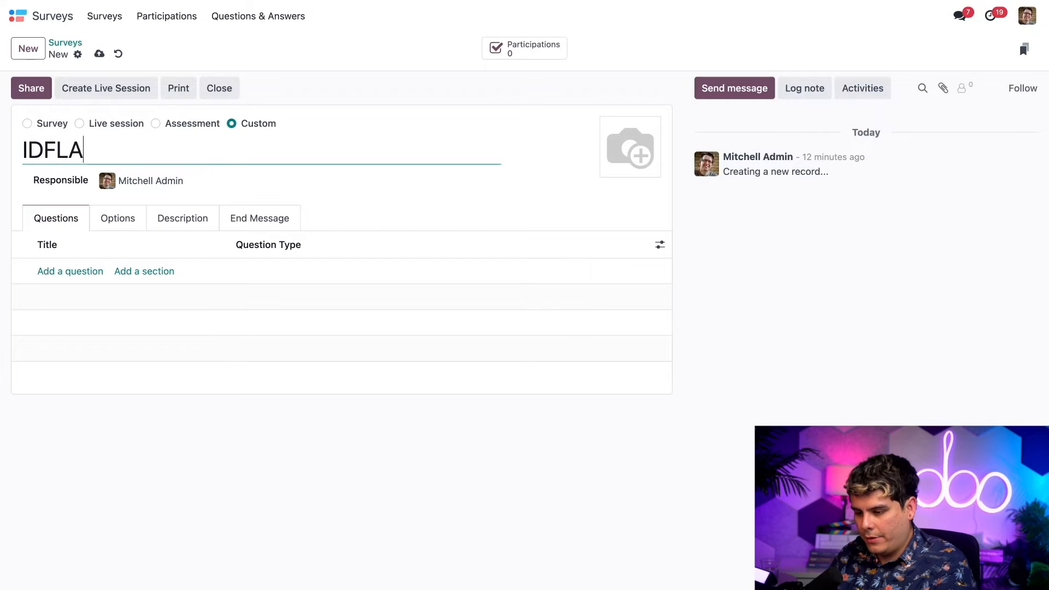
pyautogui.write('2025 Sa')
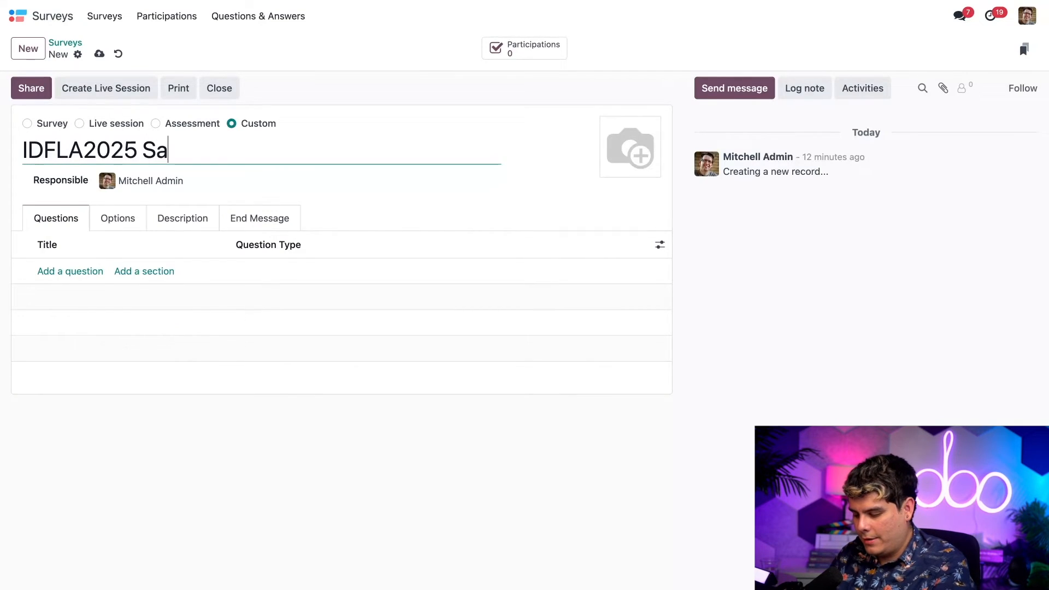
pyautogui.write('tisfaction Survey!')
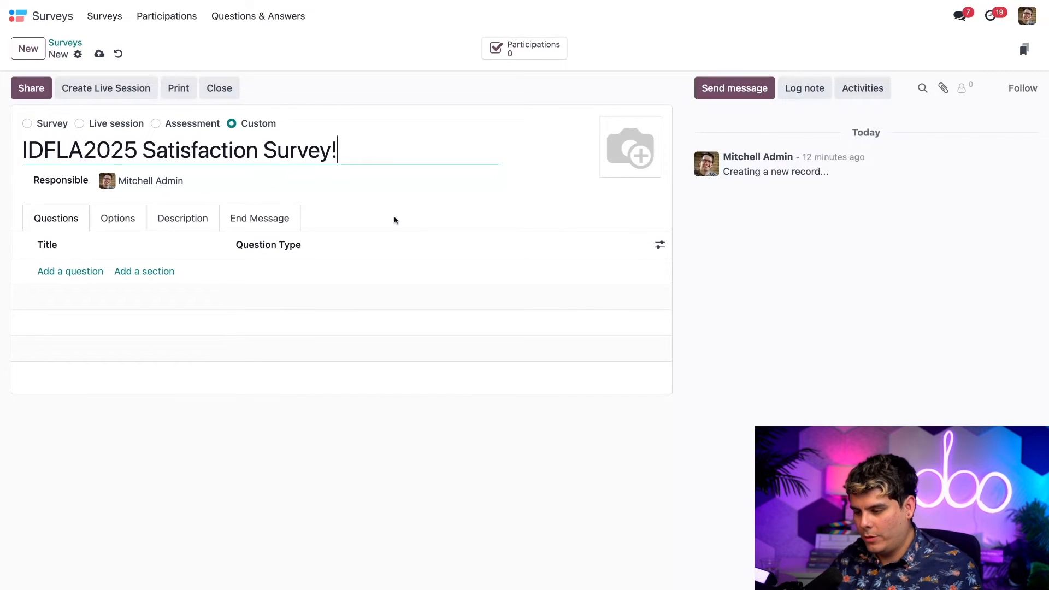
pyautogui.click(394, 218)
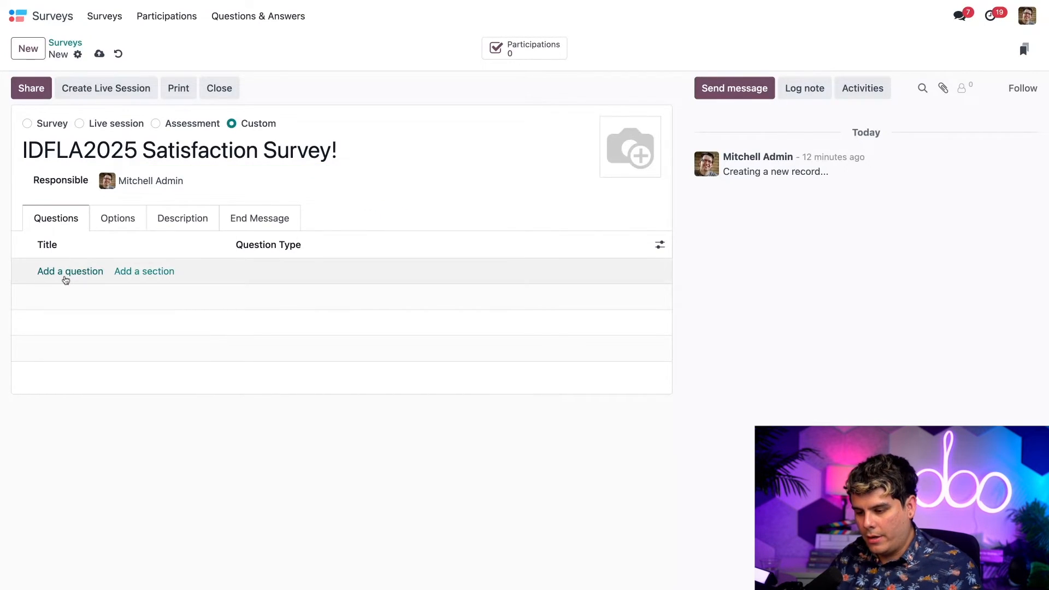
# Step: Add the single-answer multiple-choice question "Are you likely to come to our events in the future?" with the choices Yes and Not yes
pyautogui.click(65, 278)
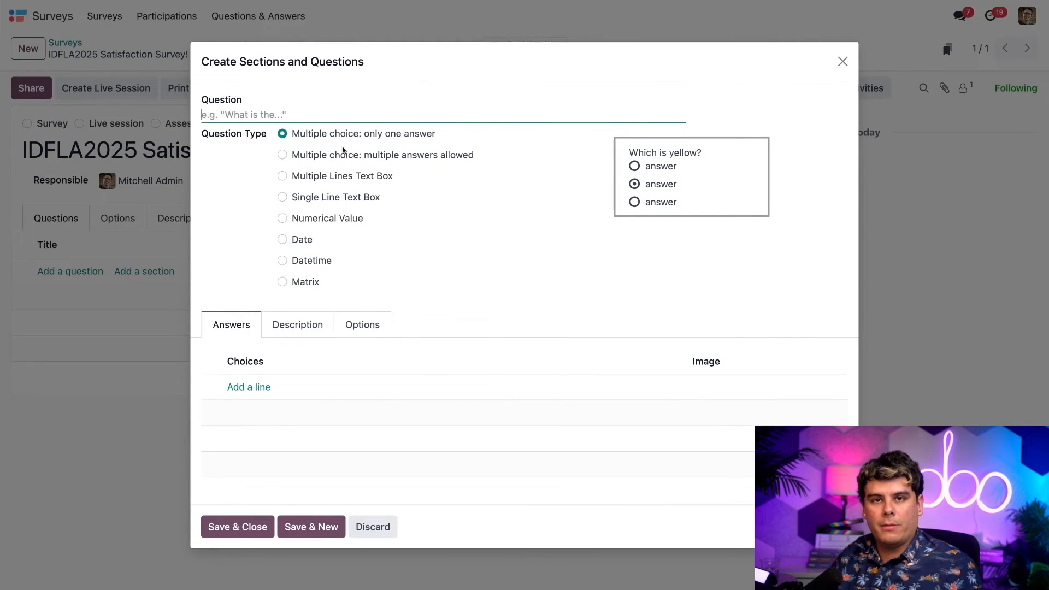
pyautogui.write('Are ')
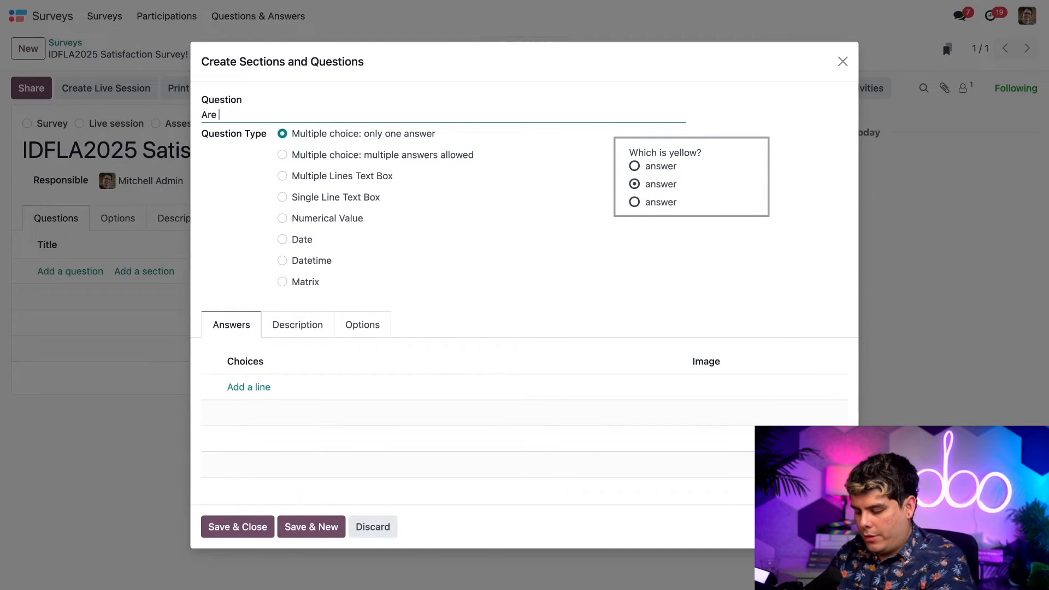
pyautogui.write('you likely to ')
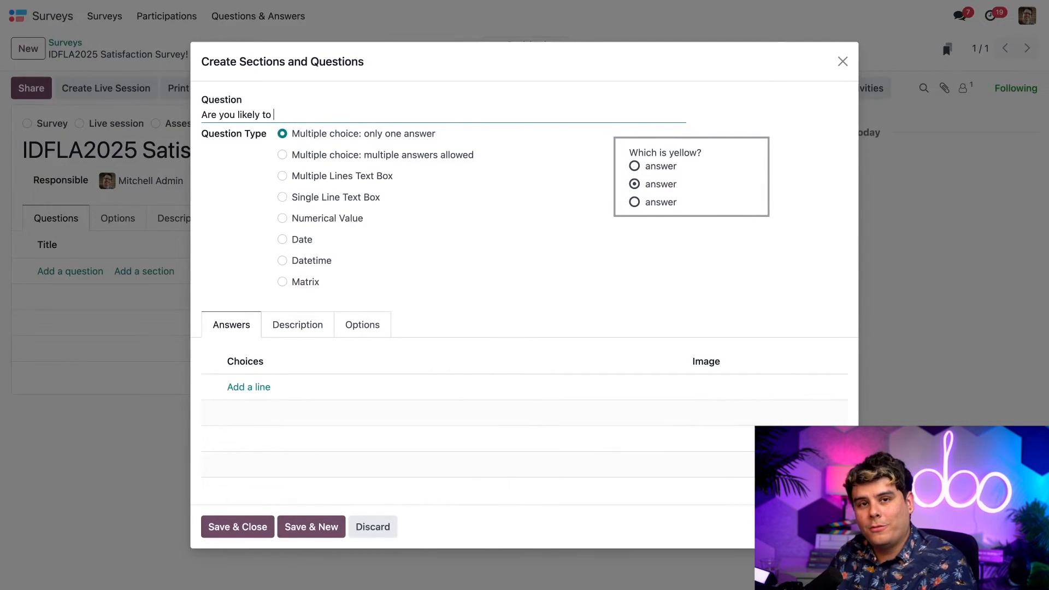
pyautogui.write('come to ')
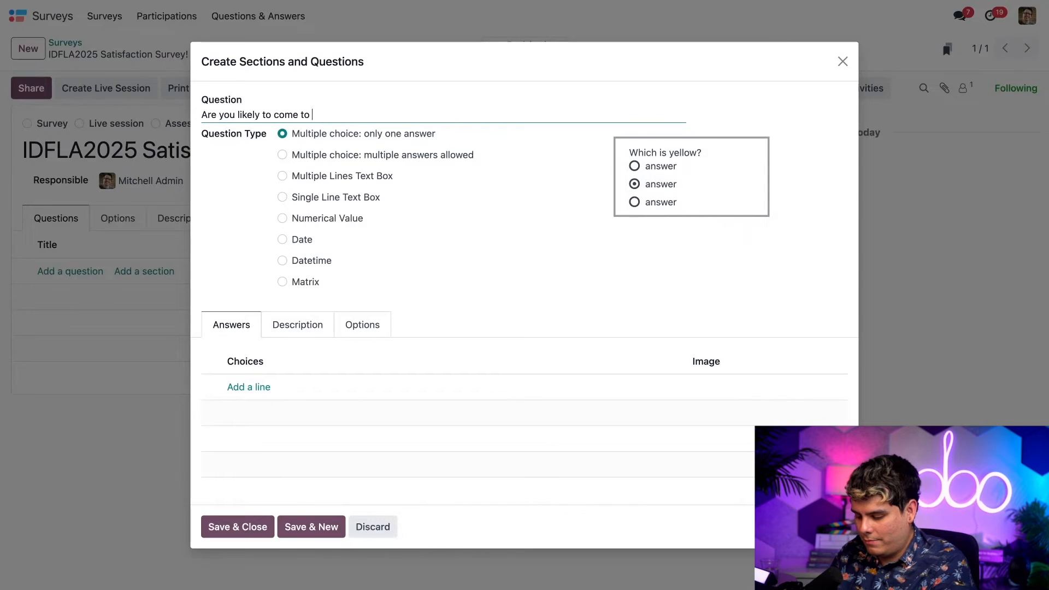
pyautogui.write('our events in the future?')
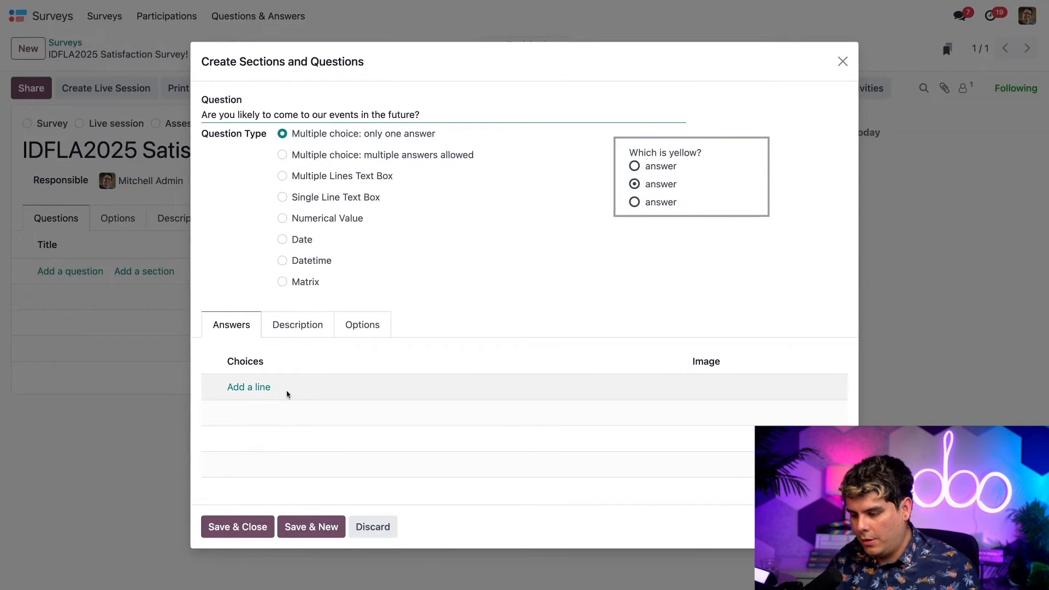
pyautogui.click(264, 391)
pyautogui.write('Yes')
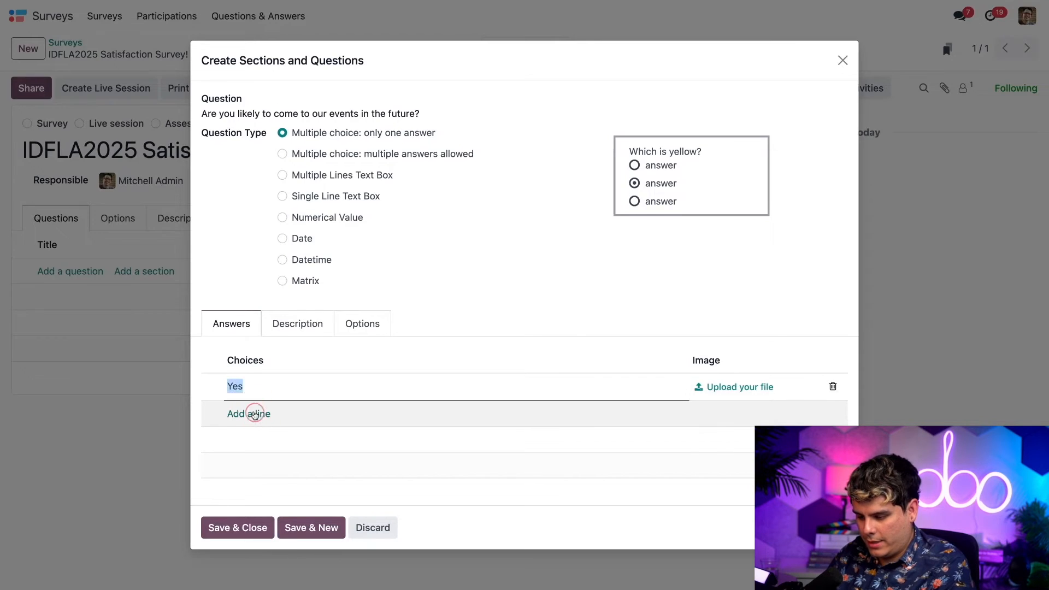
pyautogui.click(253, 413)
pyautogui.write('Not yes')
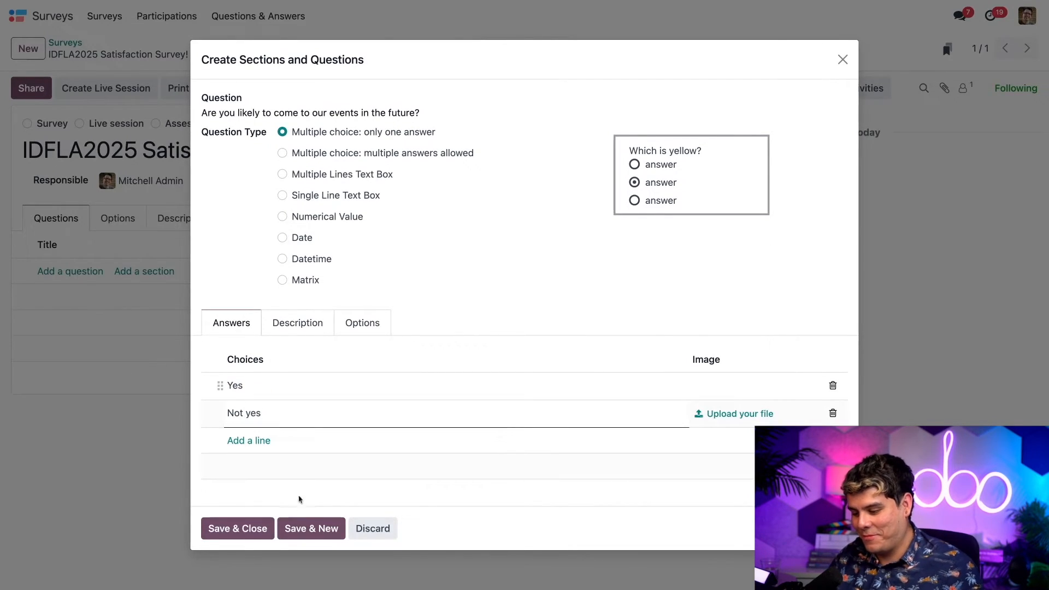
pyautogui.click(306, 527)
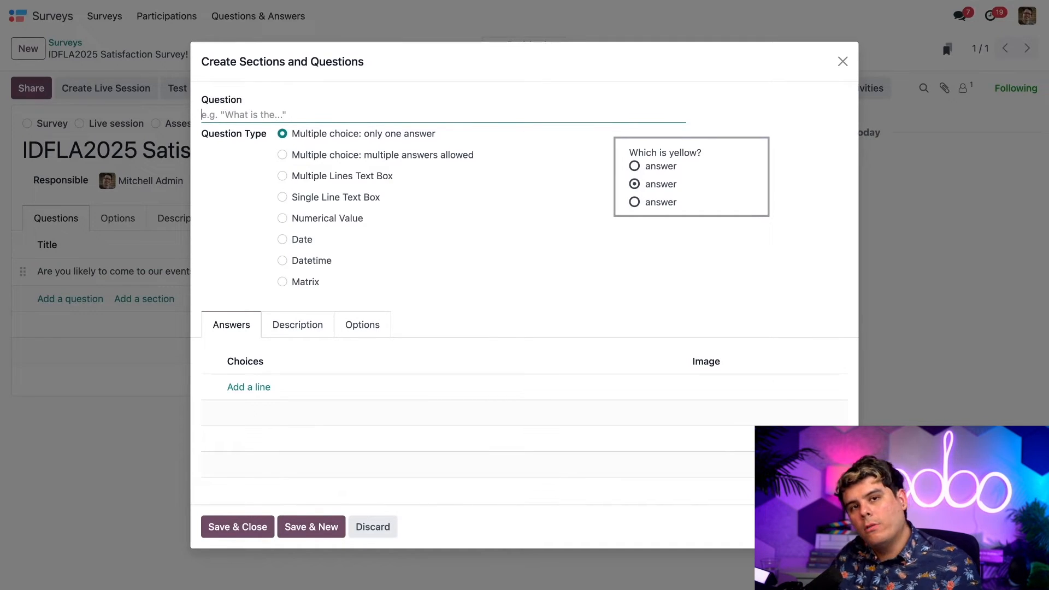
# Step: Word the second survey question as "How likely are you to tell a friend about us?"
pyautogui.write('HOw l')
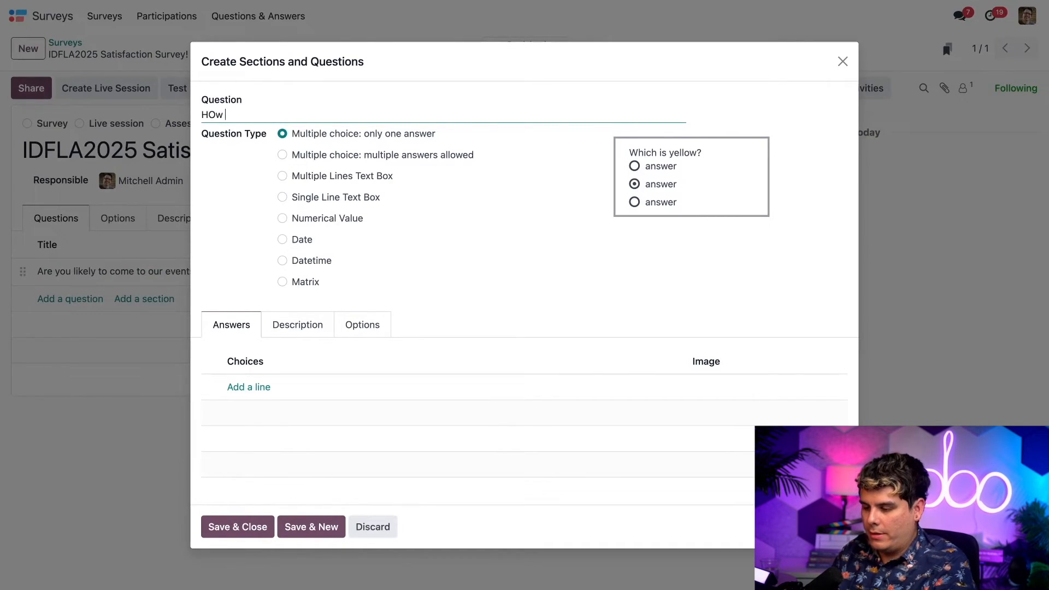
pyautogui.press('BackSpace')
pyautogui.press('BackSpace')
pyautogui.press('BackSpace')
pyautogui.press('BackSpace')
pyautogui.write('ow likel')
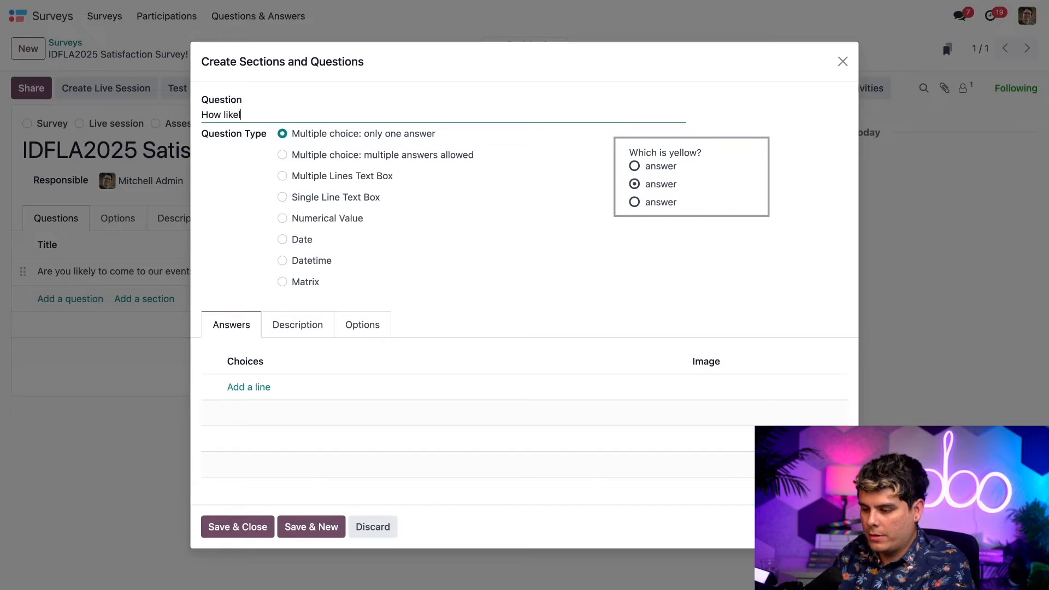
pyautogui.write('y are you t')
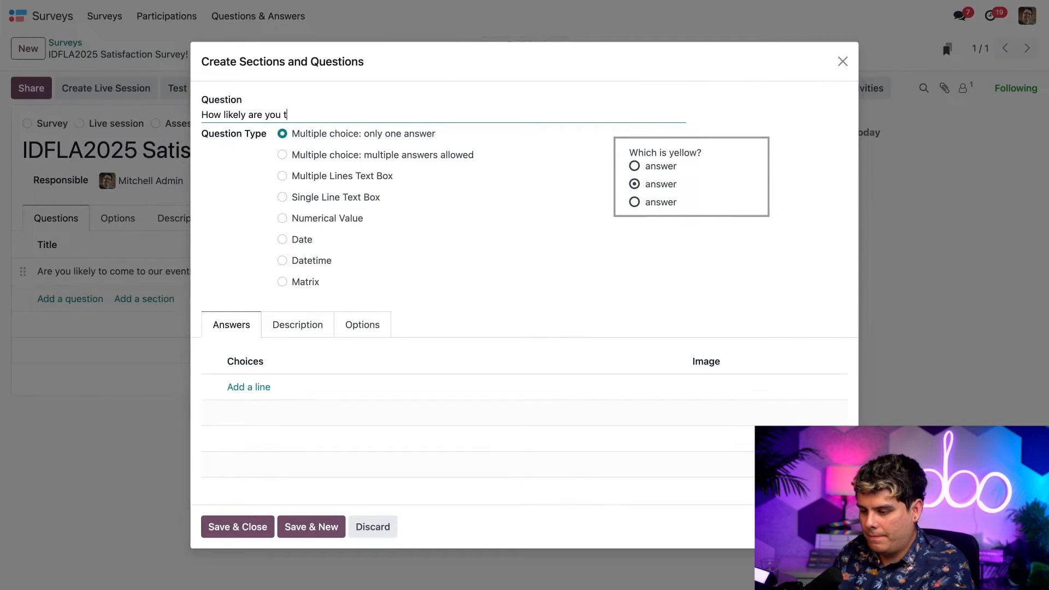
pyautogui.write('o tell a friend about us?')
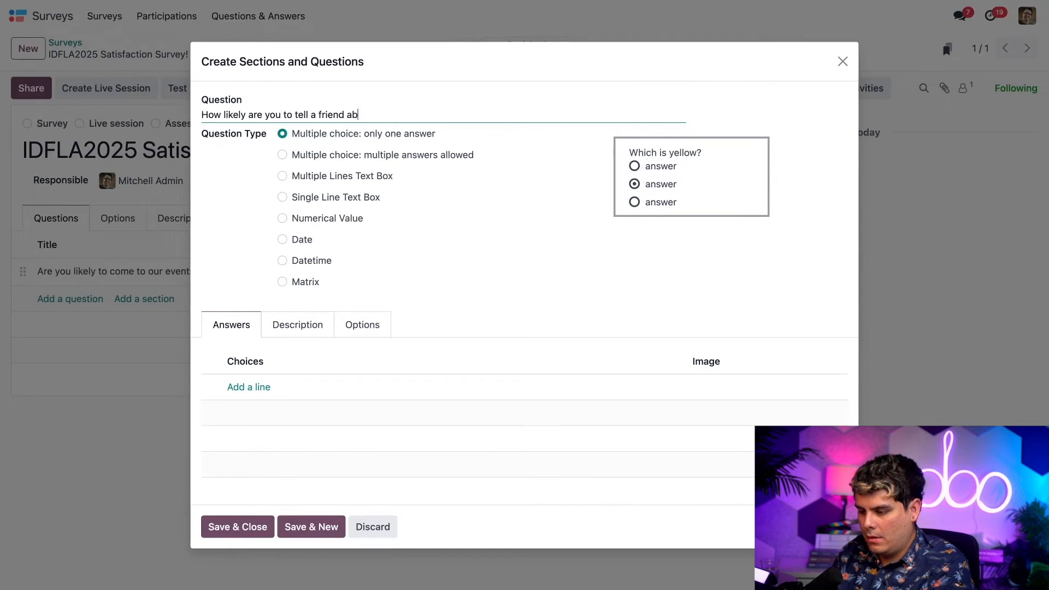
# Step: Add the answer choices Not Likely and Very Likely to the tell-a-friend question and save it, continuing to a new question
pyautogui.click(253, 387)
pyautogui.write('Not Likely')
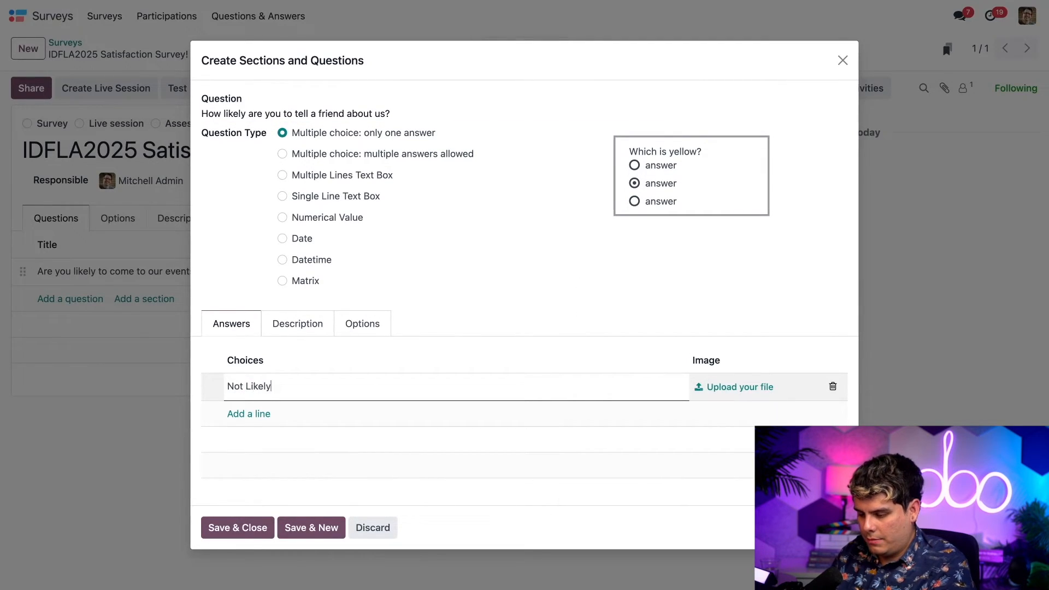
pyautogui.click(237, 413)
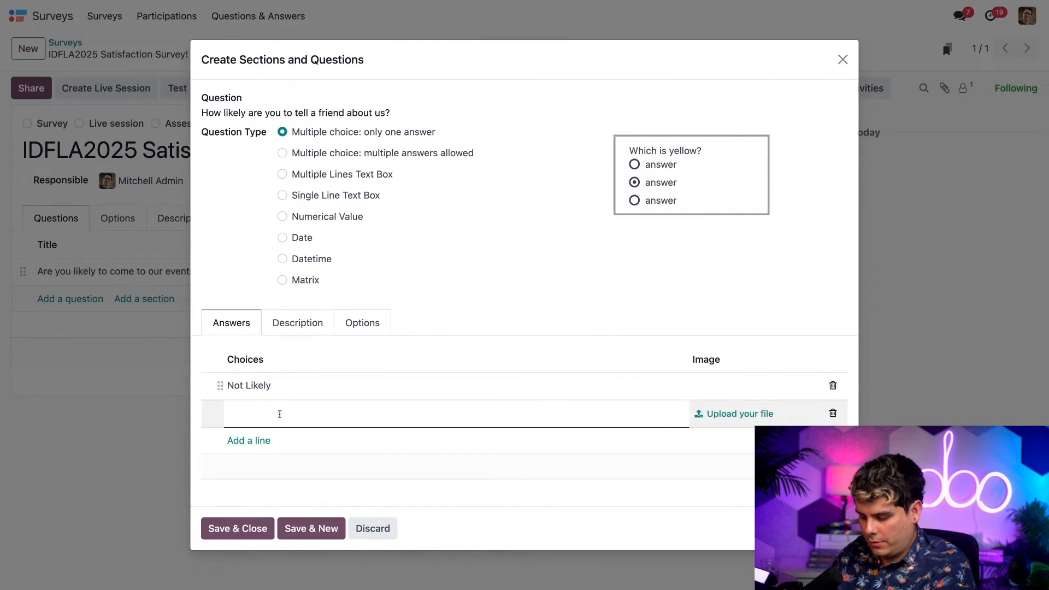
pyautogui.write('Very like')
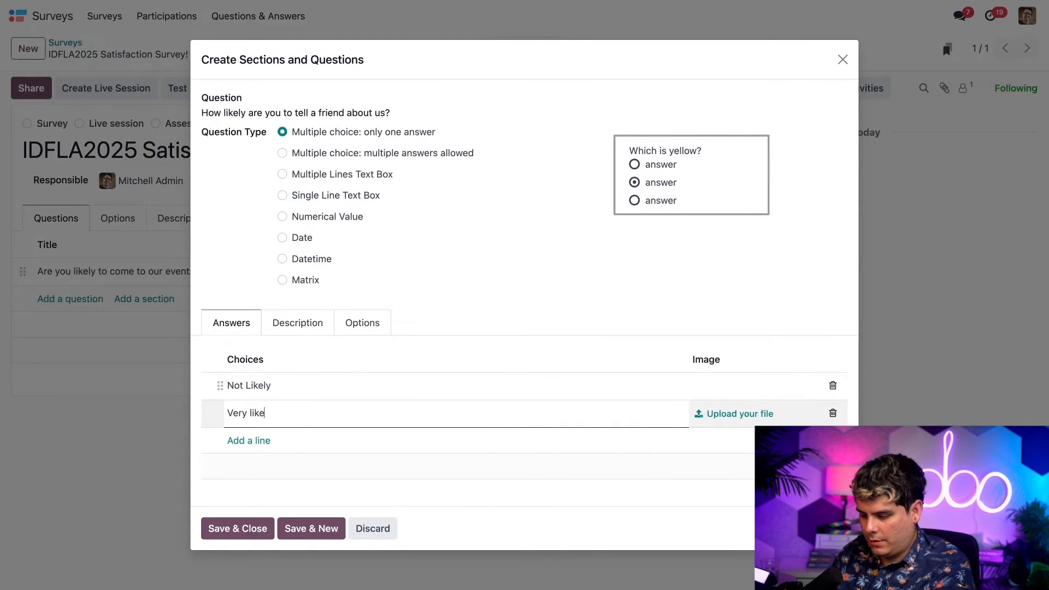
pyautogui.write('ly')
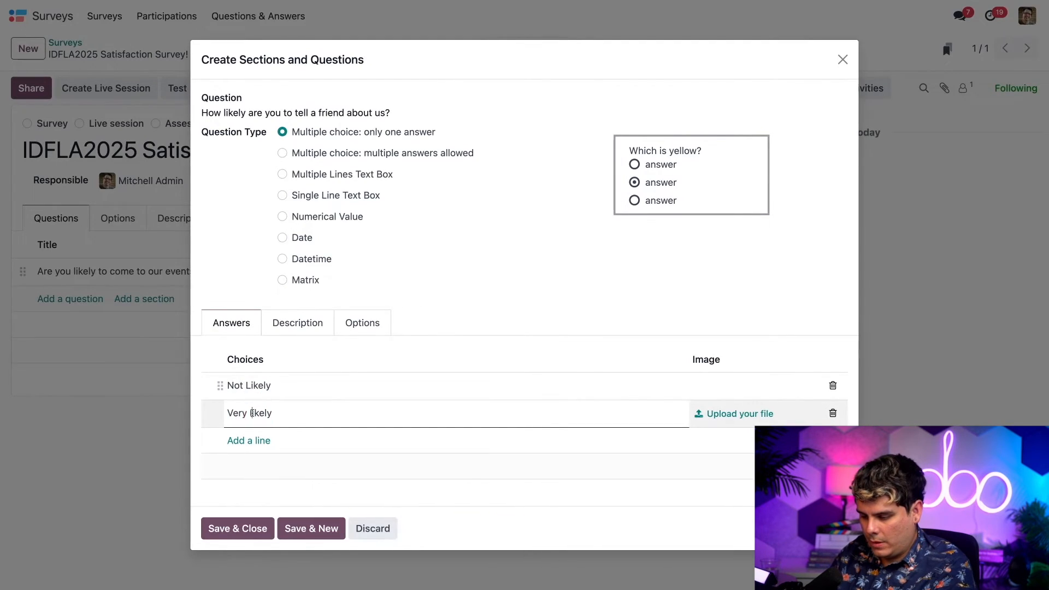
pyautogui.click(252, 413)
pyautogui.press('BackSpace')
pyautogui.write('L')
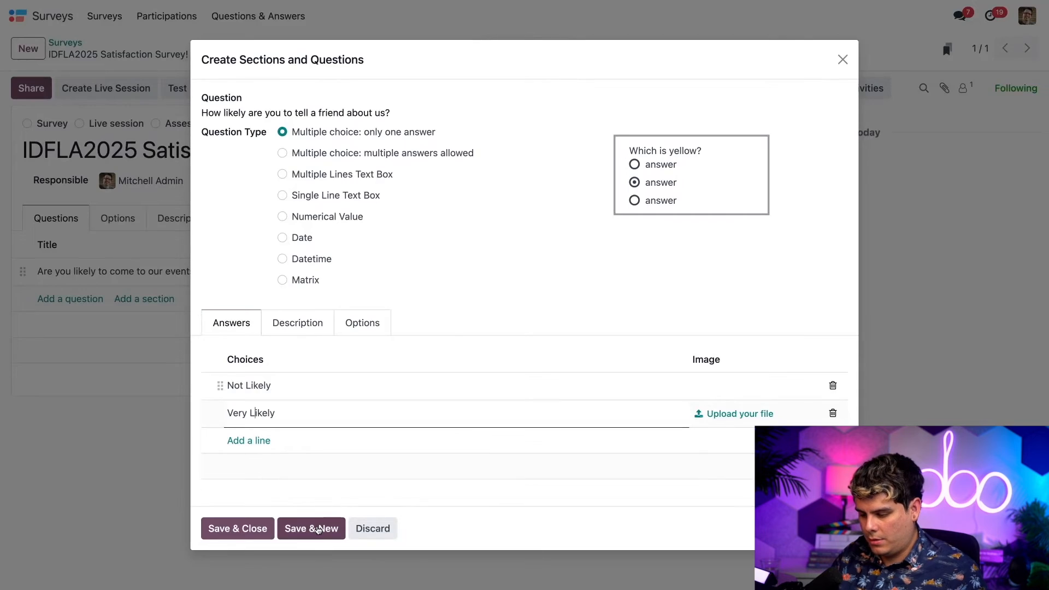
pyautogui.click(318, 530)
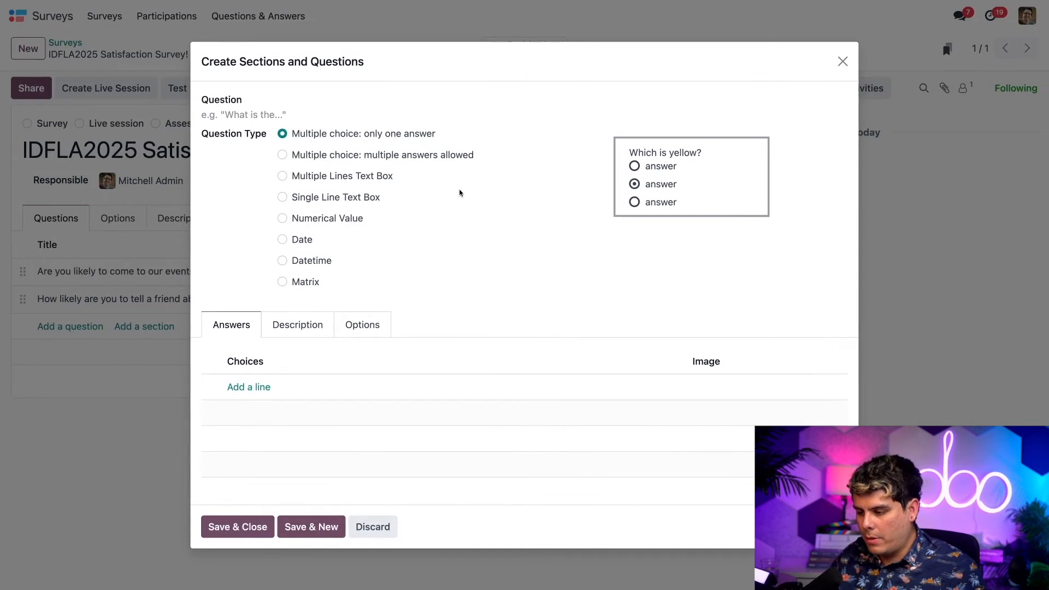
# Step: Make the third question a Multiple Lines Text Box reading "Share your thoughts on things you loved (or didn't) about our event?"
pyautogui.click(345, 176)
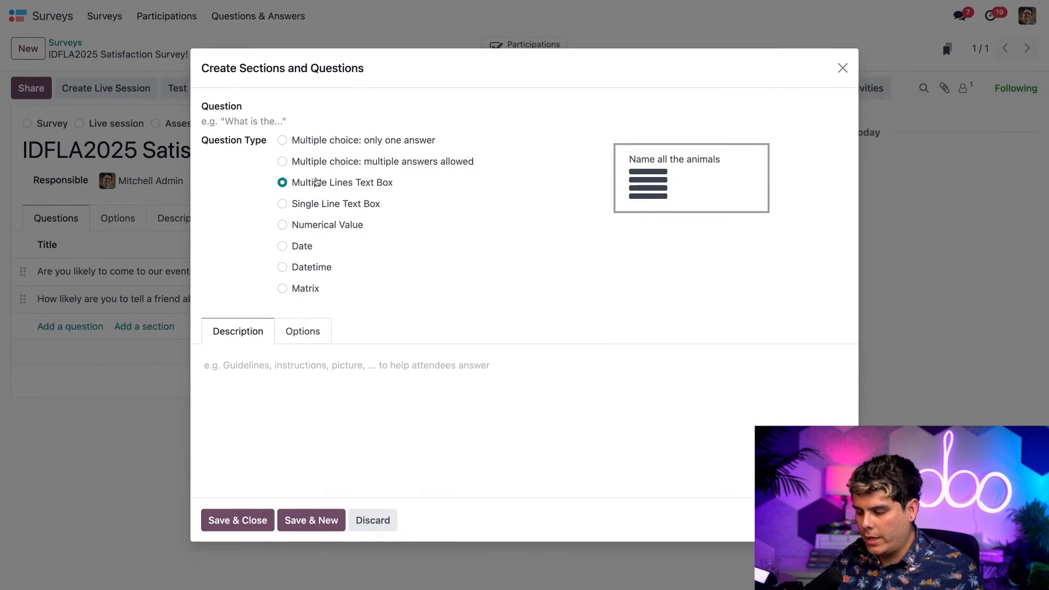
pyautogui.click(256, 116)
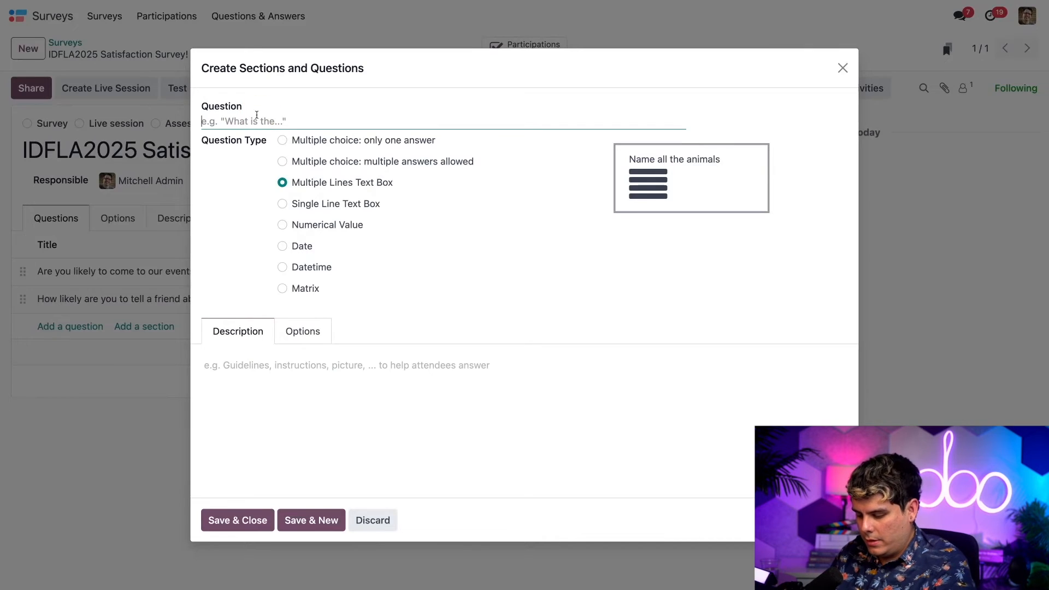
pyautogui.write('Share your thoug')
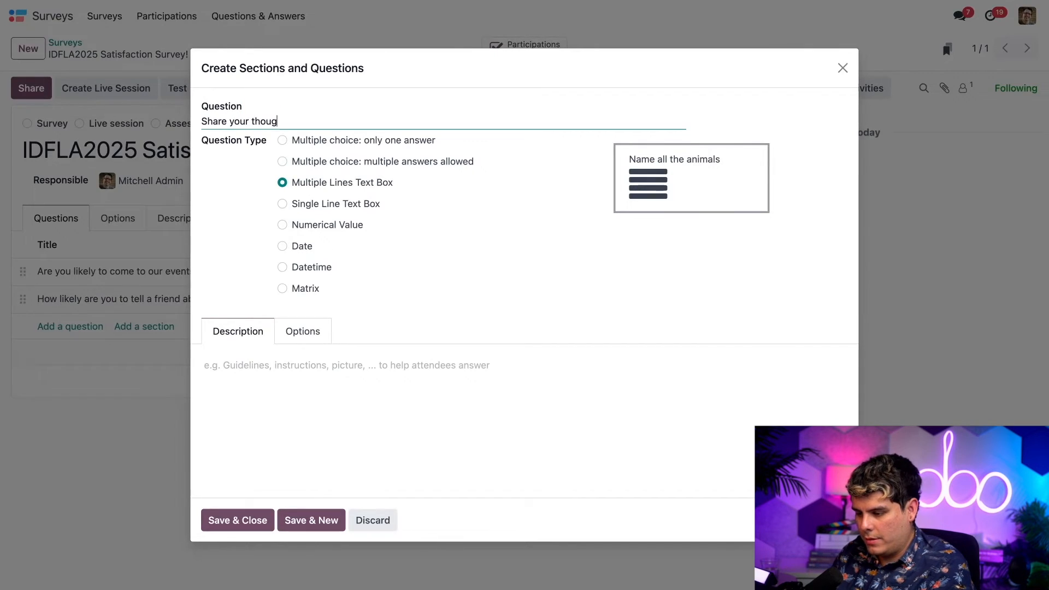
pyautogui.write('hts on things yo')
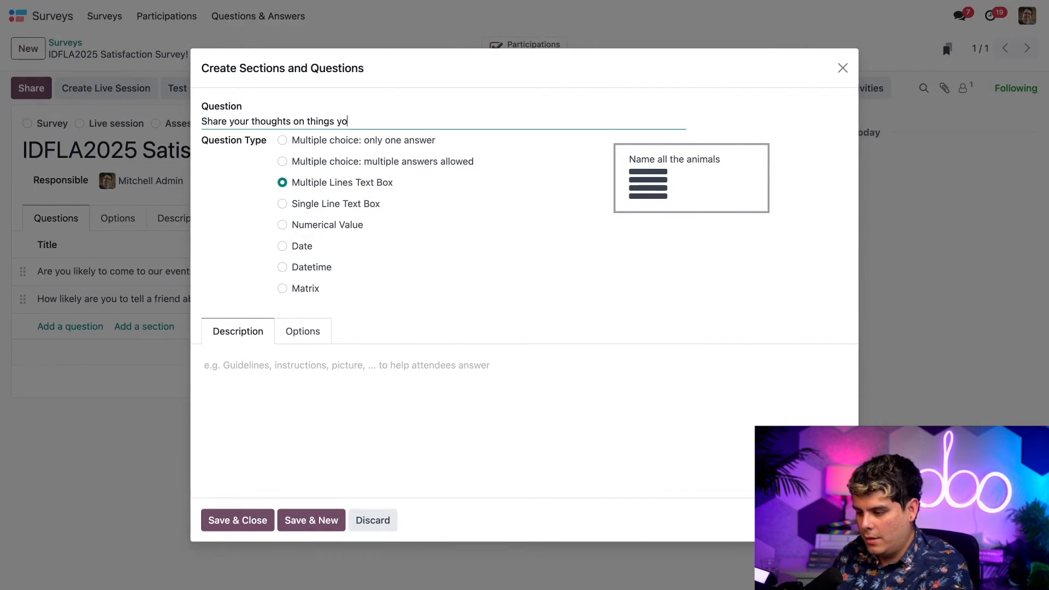
pyautogui.write('u loved (or ')
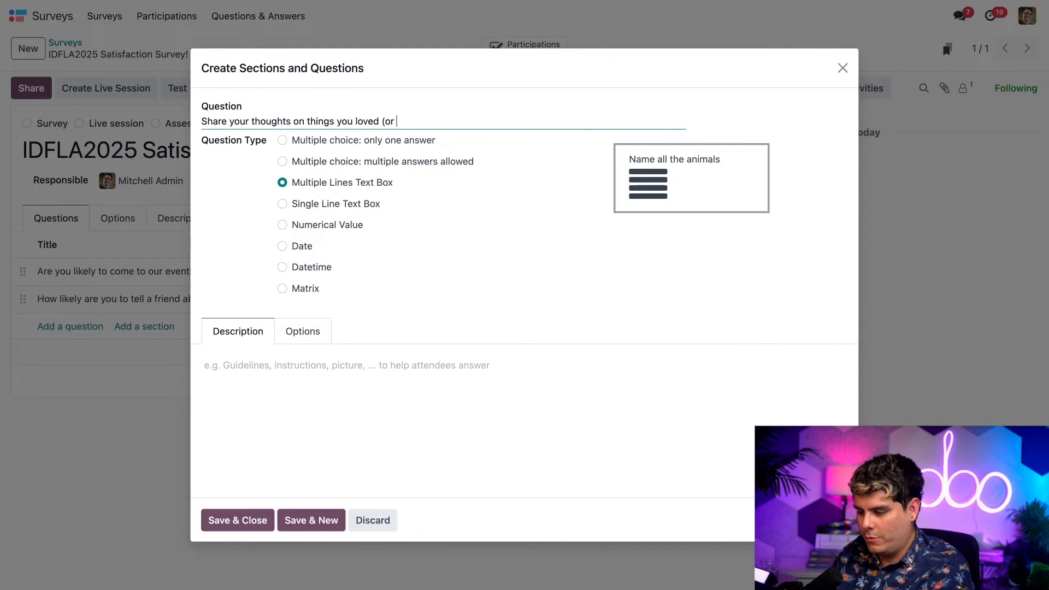
pyautogui.write("didn't")
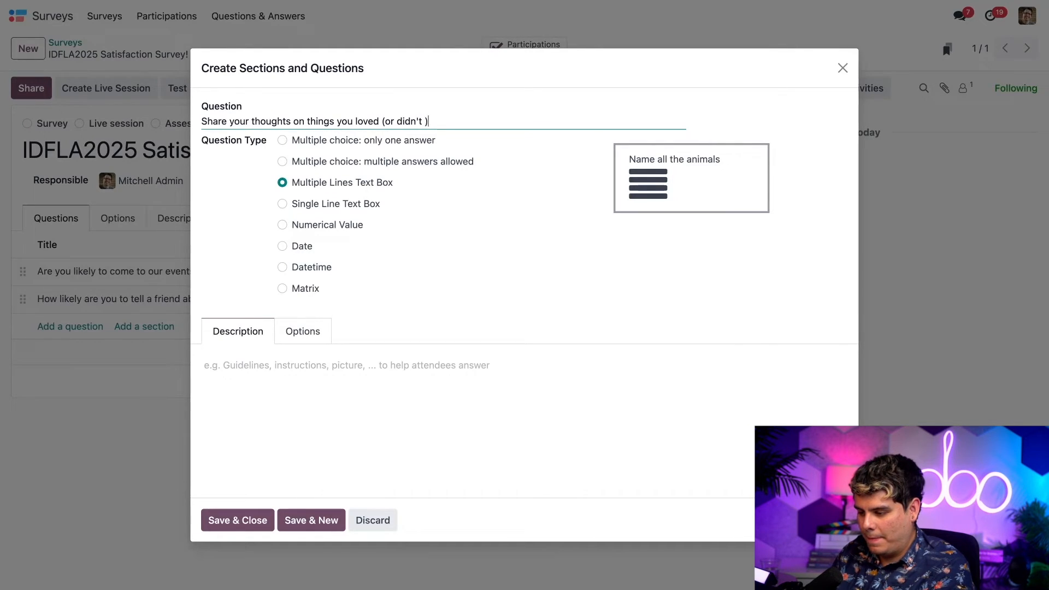
pyautogui.write(') about our event?')
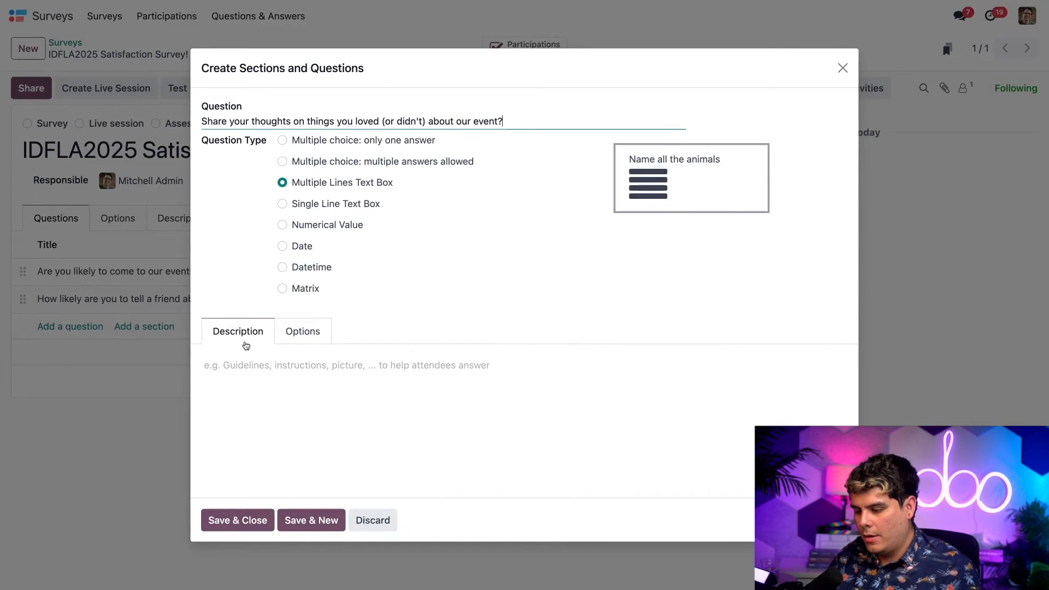
# Step: Give the third question the description "Share your thoughts here." and save it to the survey
pyautogui.click(275, 399)
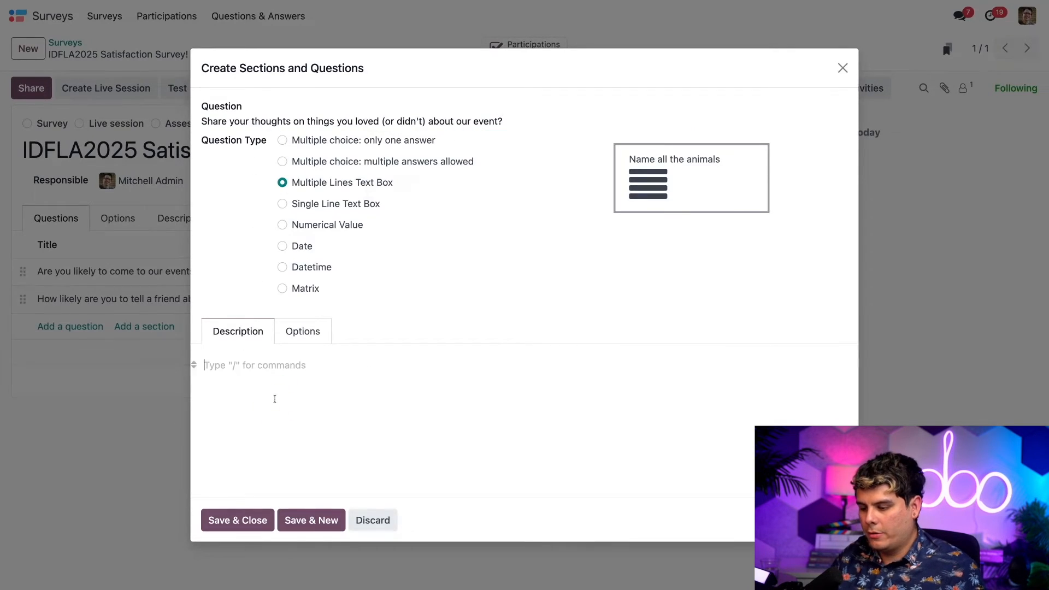
pyautogui.write('Share your tho')
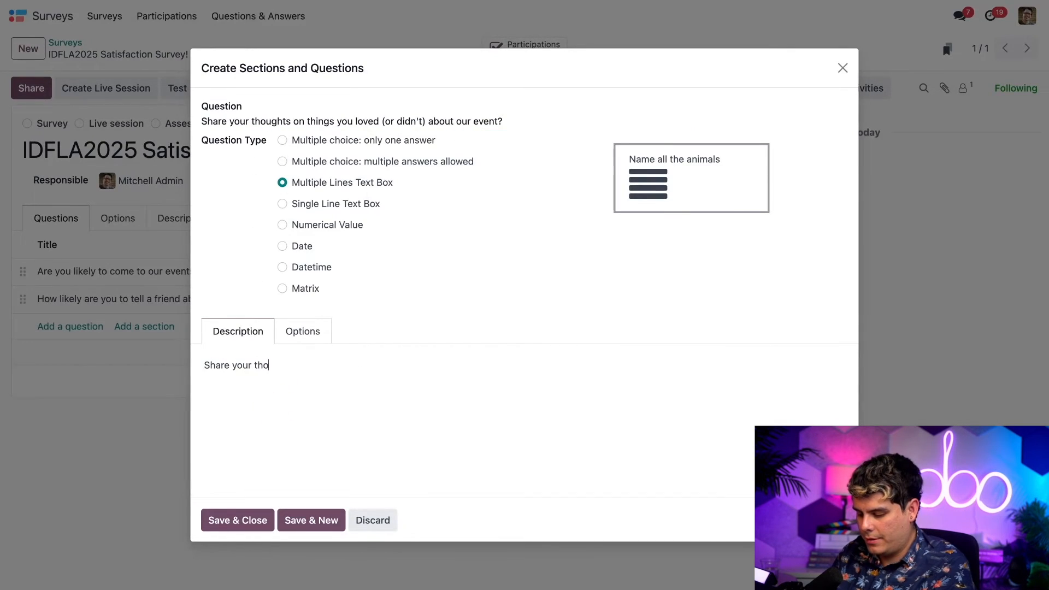
pyautogui.write('ughts here')
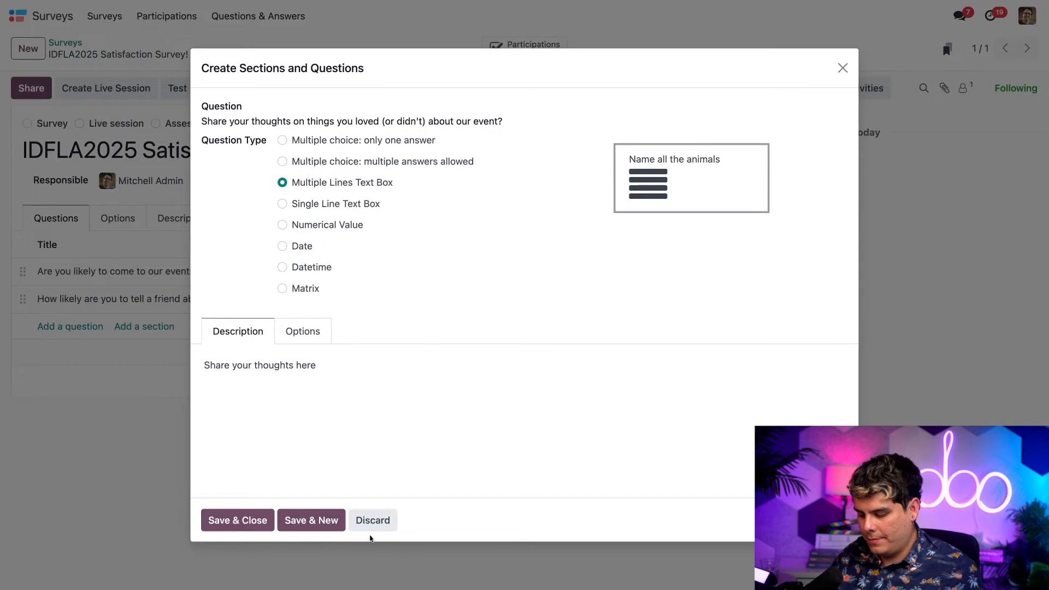
pyautogui.write('.')
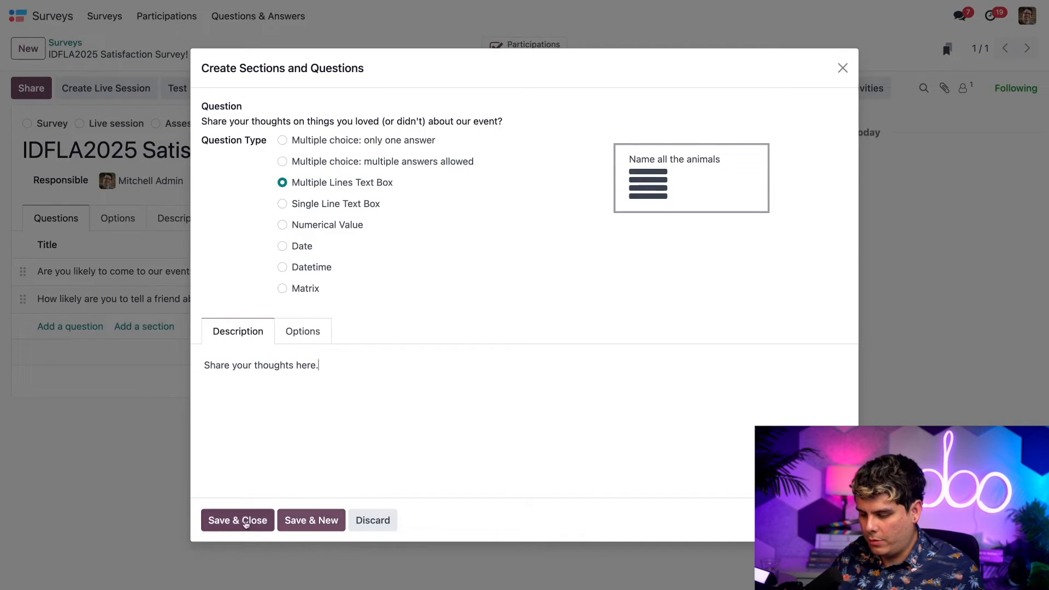
pyautogui.click(249, 520)
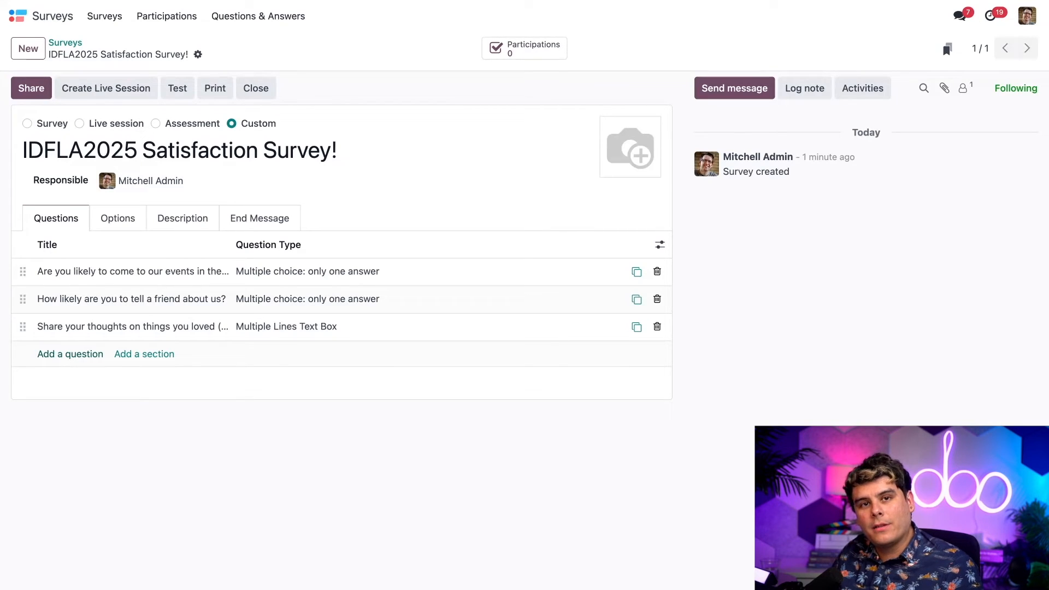
# Step: Copy the satisfaction survey's share link and close the sharing dialog
pyautogui.click(35, 88)
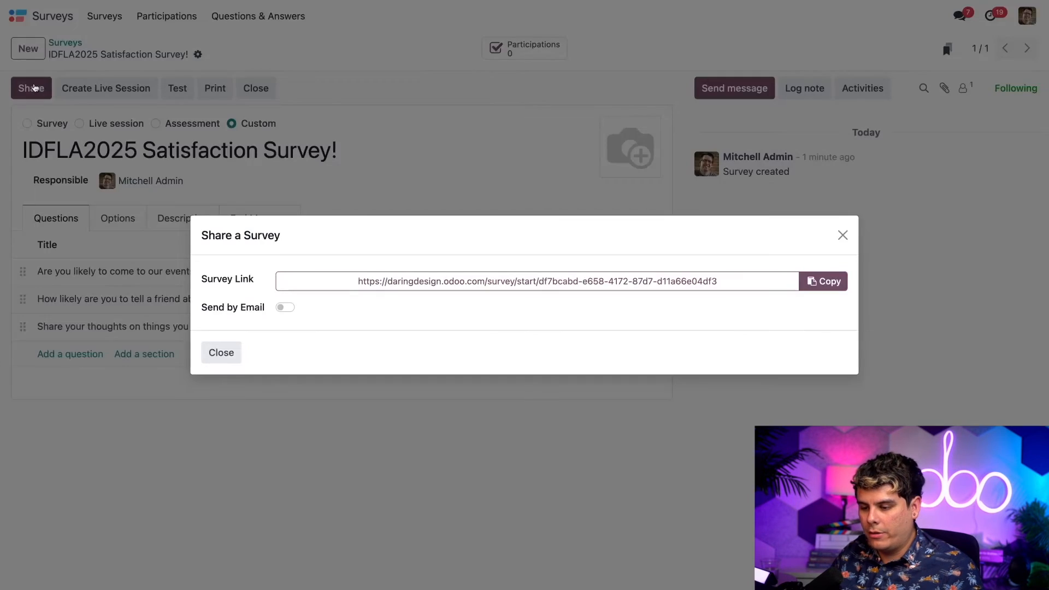
pyautogui.click(839, 289)
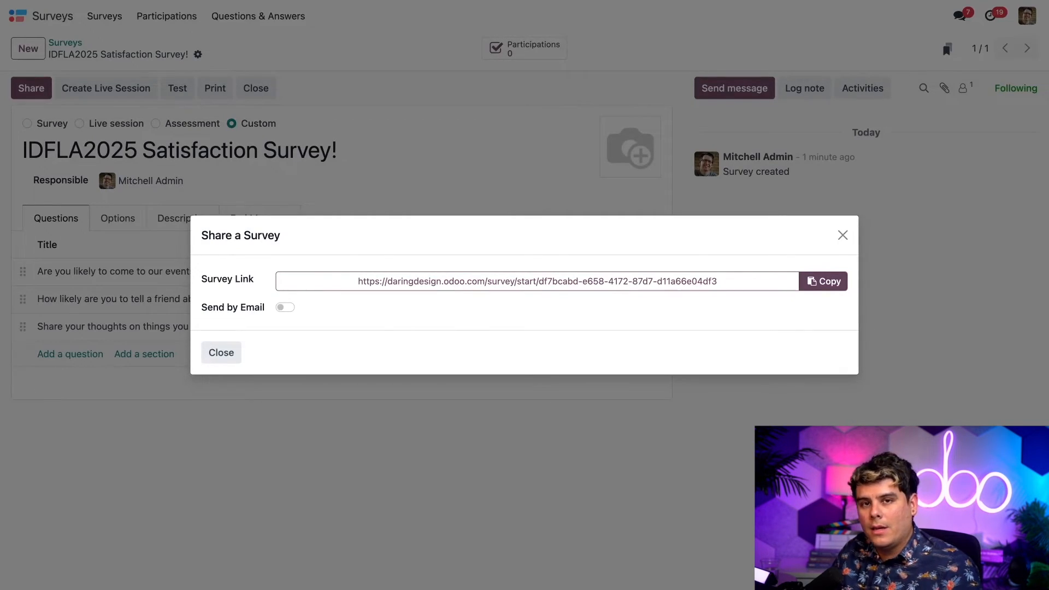
pyautogui.click(820, 282)
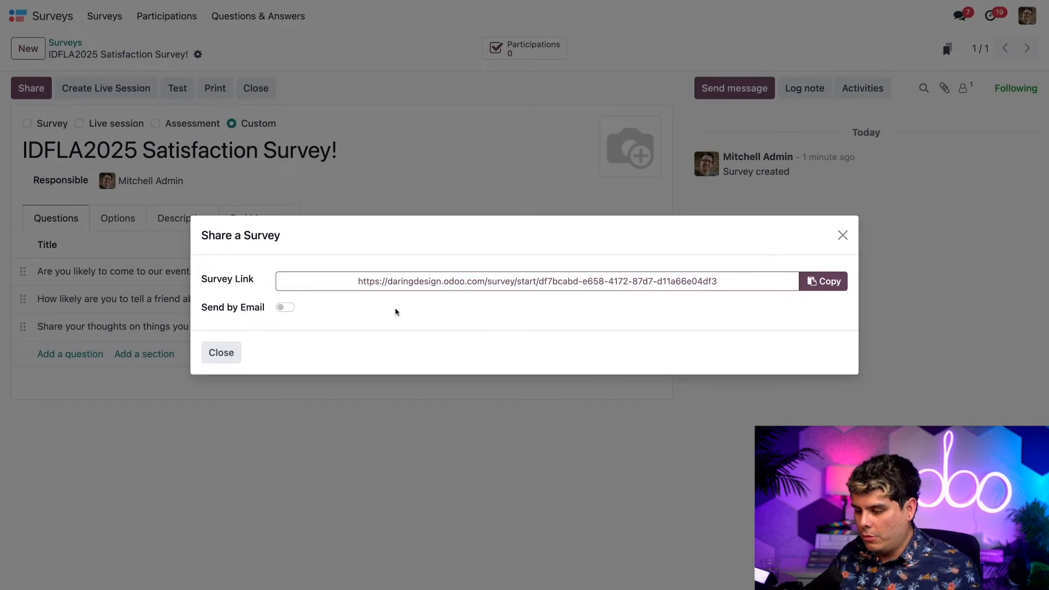
pyautogui.click(221, 353)
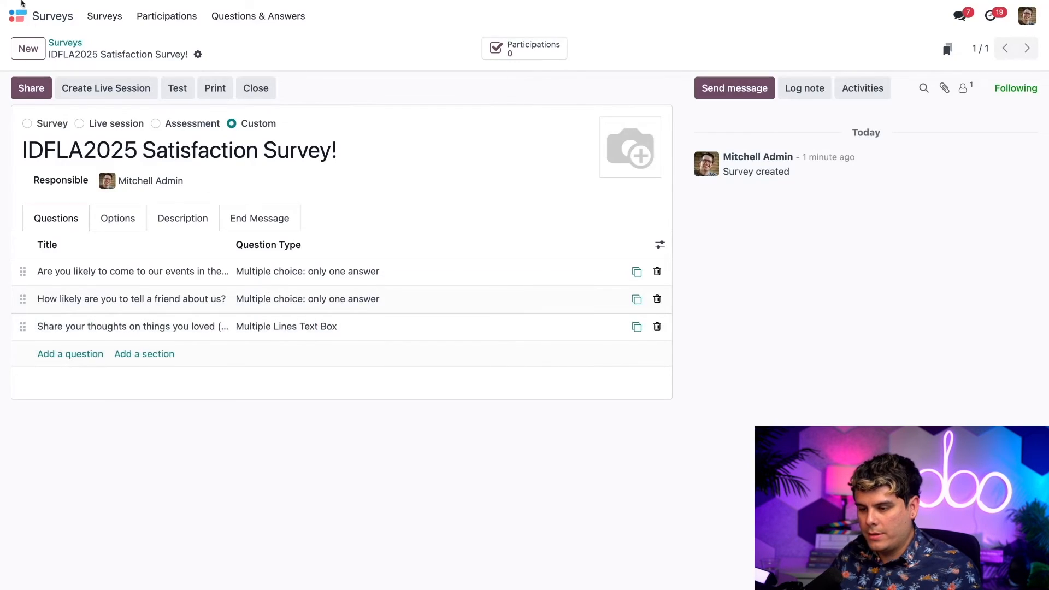
# Step: Switch to Email Marketing and create a new mailing with the subject "We want YOUR feedback!!!!" followed by the smiling face with hearts emoji
pyautogui.click(16, 17)
pyautogui.click(383, 286)
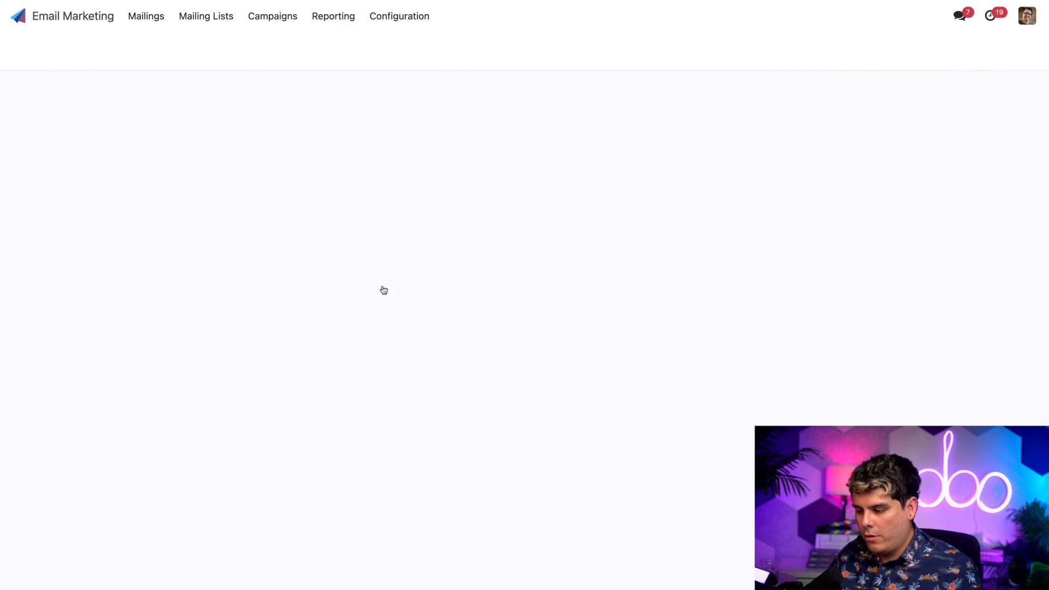
pyautogui.click(28, 48)
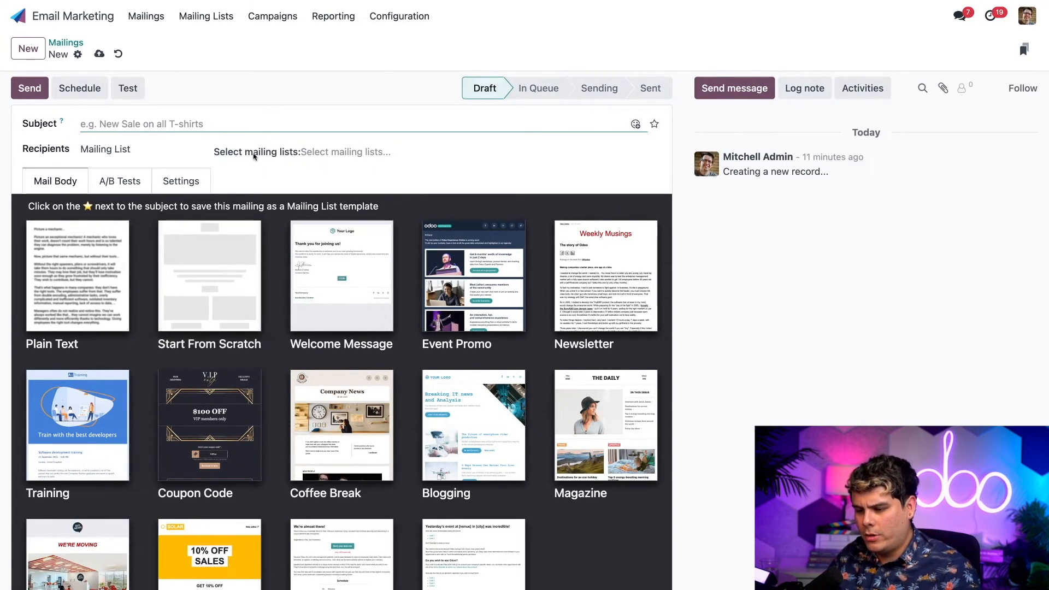
pyautogui.write('W')
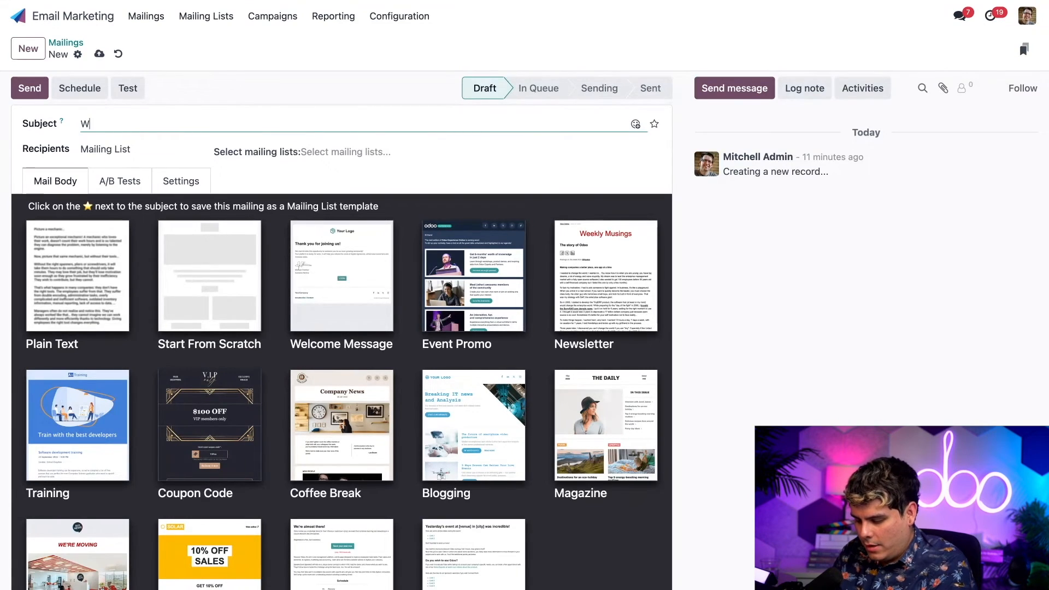
pyautogui.write('e want YOU')
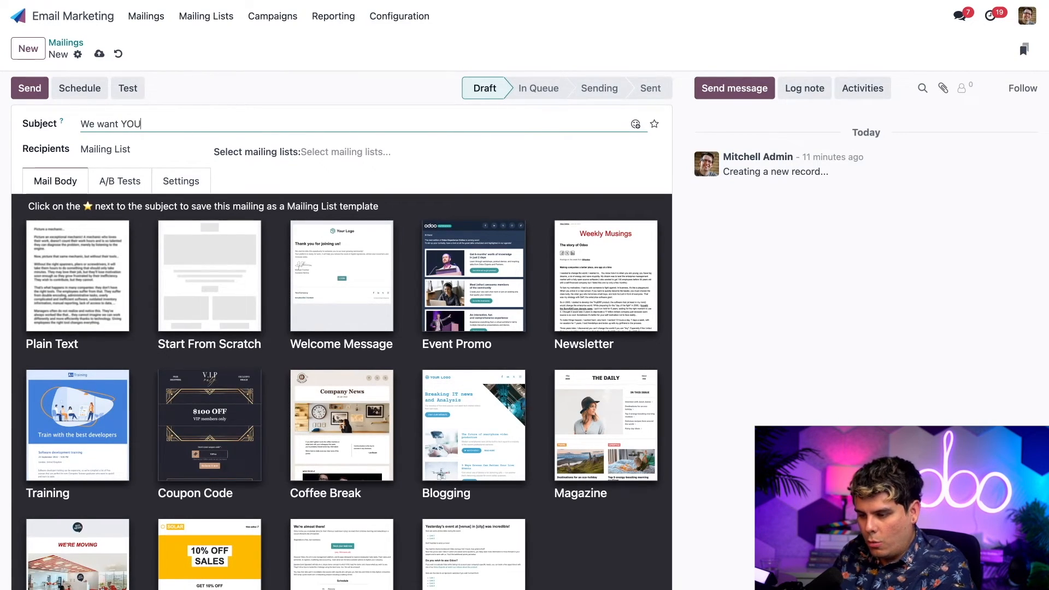
pyautogui.write('R feedback!!!!')
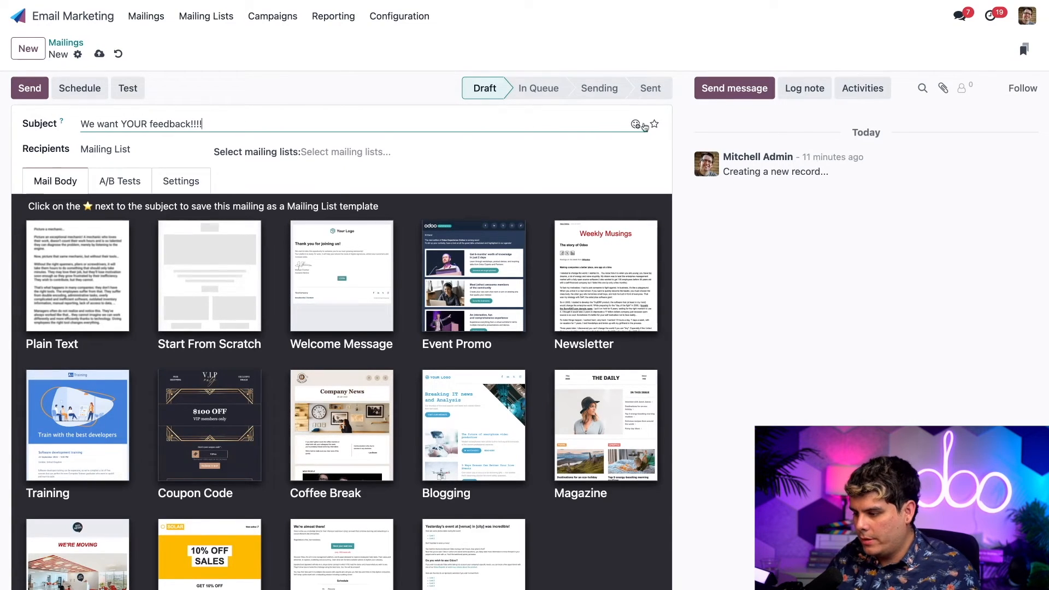
pyautogui.click(636, 124)
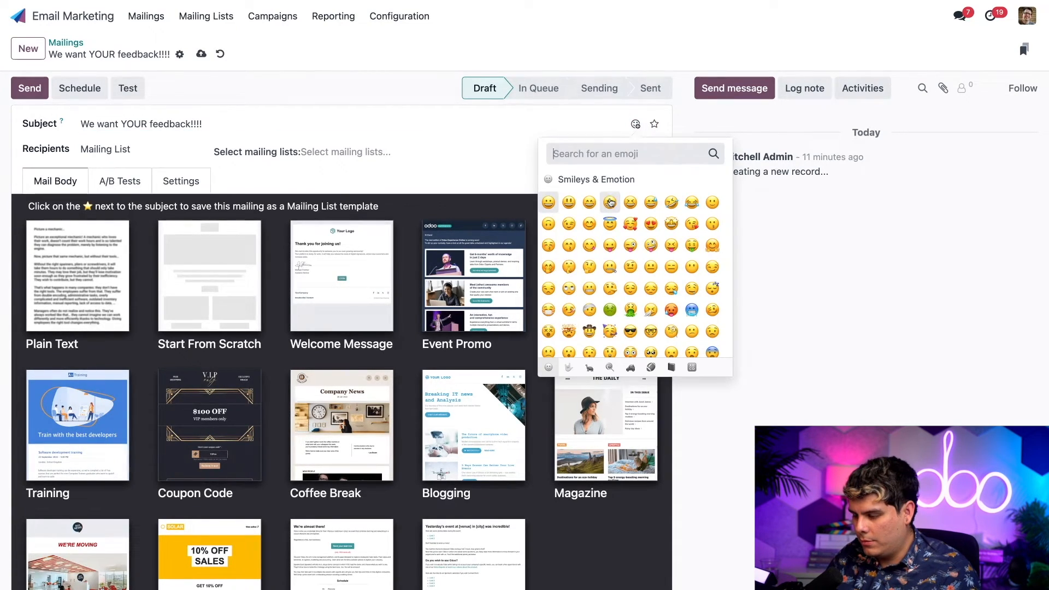
pyautogui.click(628, 225)
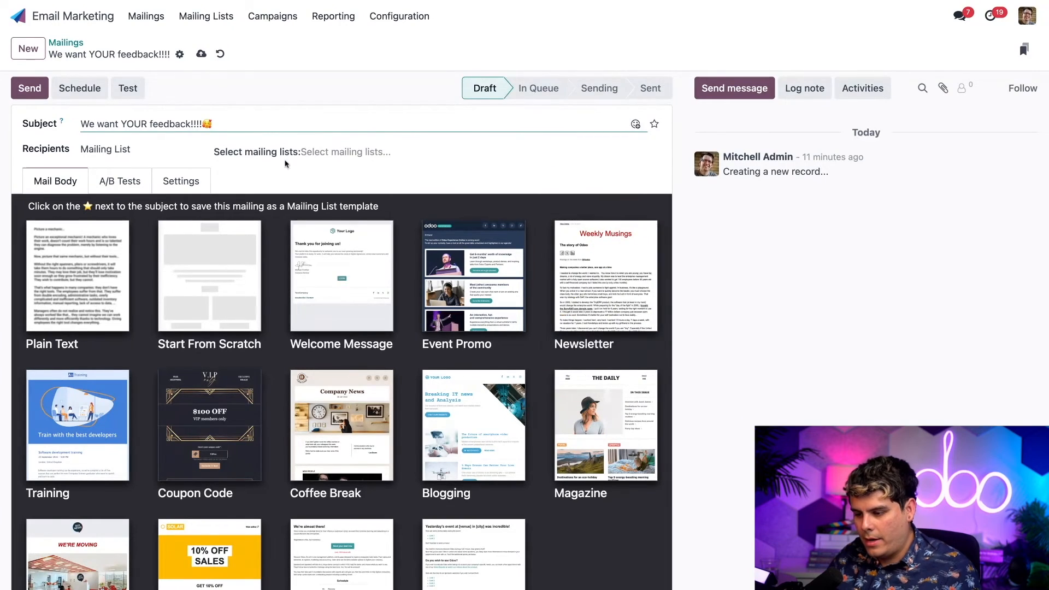
pyautogui.click(392, 183)
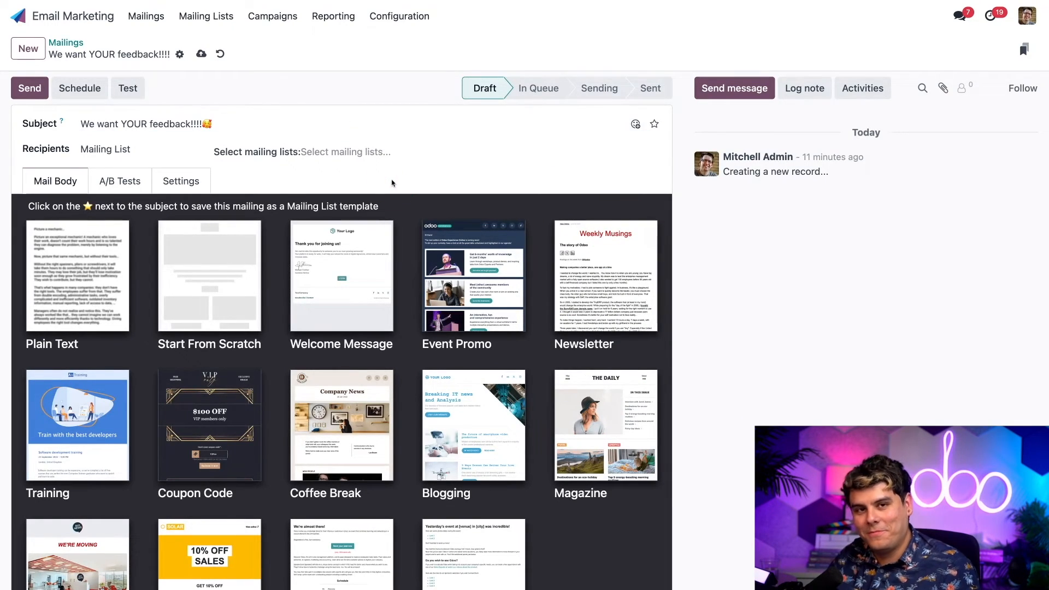
# Step: Apply the Welcome Message template to the mail body and delete the introductory paragraph below its heading
pyautogui.click(368, 282)
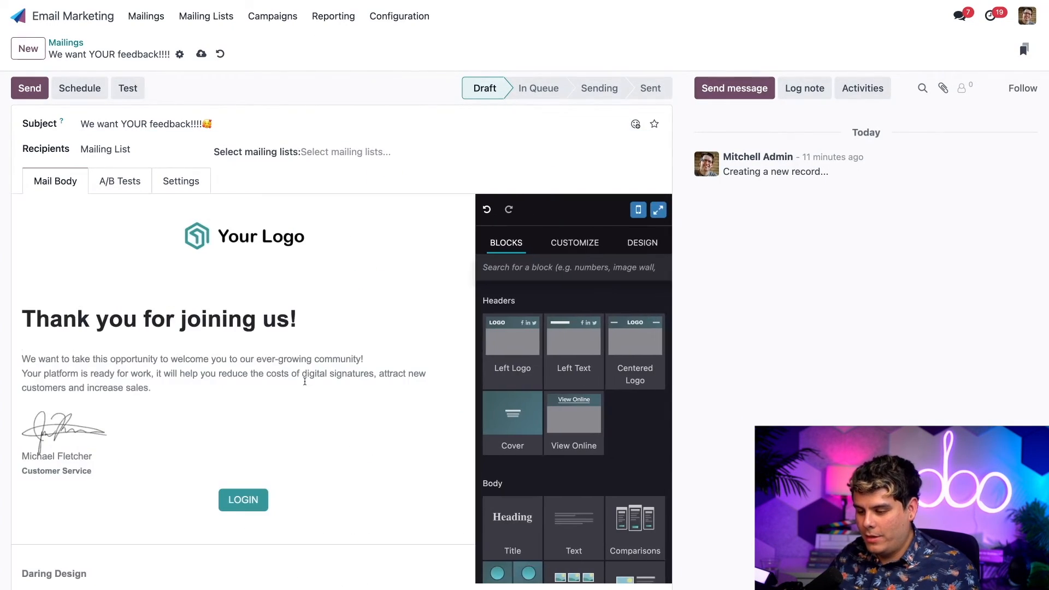
pyautogui.click(177, 394)
pyautogui.moveTo(177, 394); pyautogui.dragTo(22, 358)
pyautogui.press('BackSpace')
pyautogui.press('BackSpace')
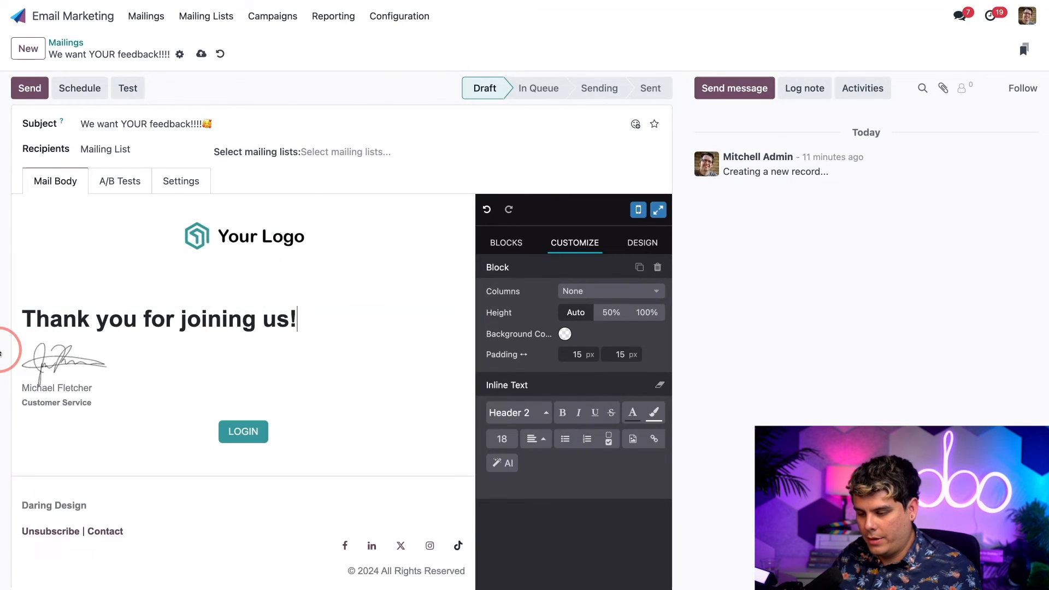
# Step: Change the mail body heading to "Thank you for reading this!"
pyautogui.doubleClick(251, 320)
pyautogui.write('read')
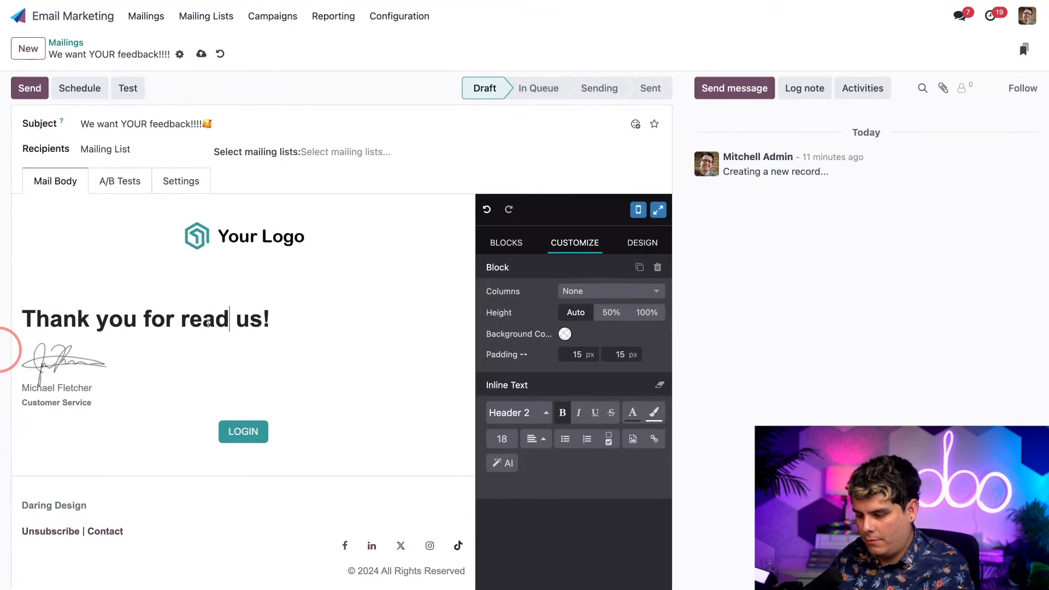
pyautogui.write('ing')
pyautogui.doubleClick(280, 319)
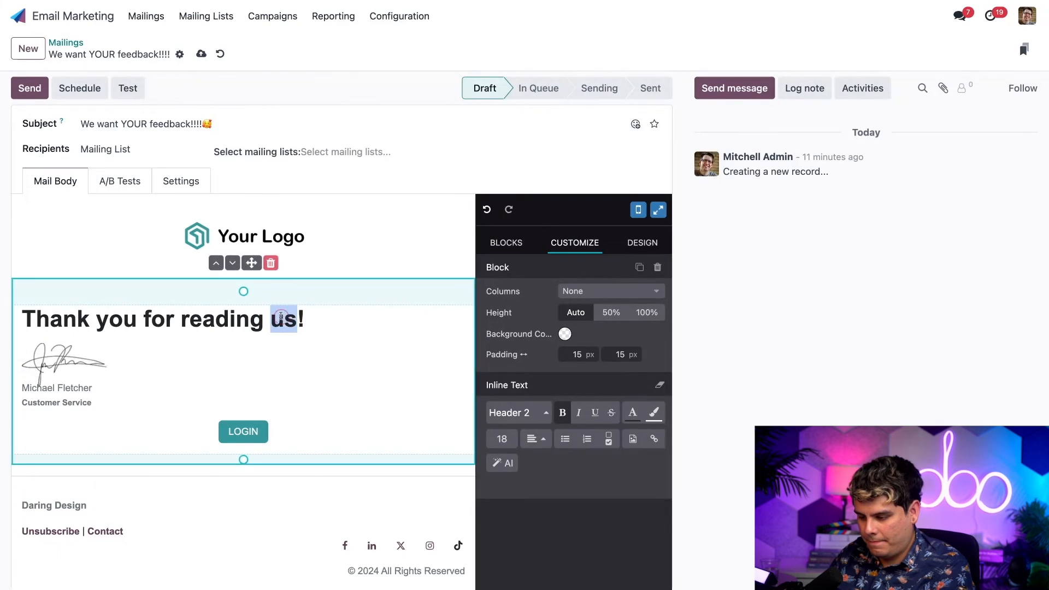
pyautogui.write('this')
# Step: Replace the full name beneath the signature in the mail body with the sender's first name
pyautogui.doubleClick(85, 388)
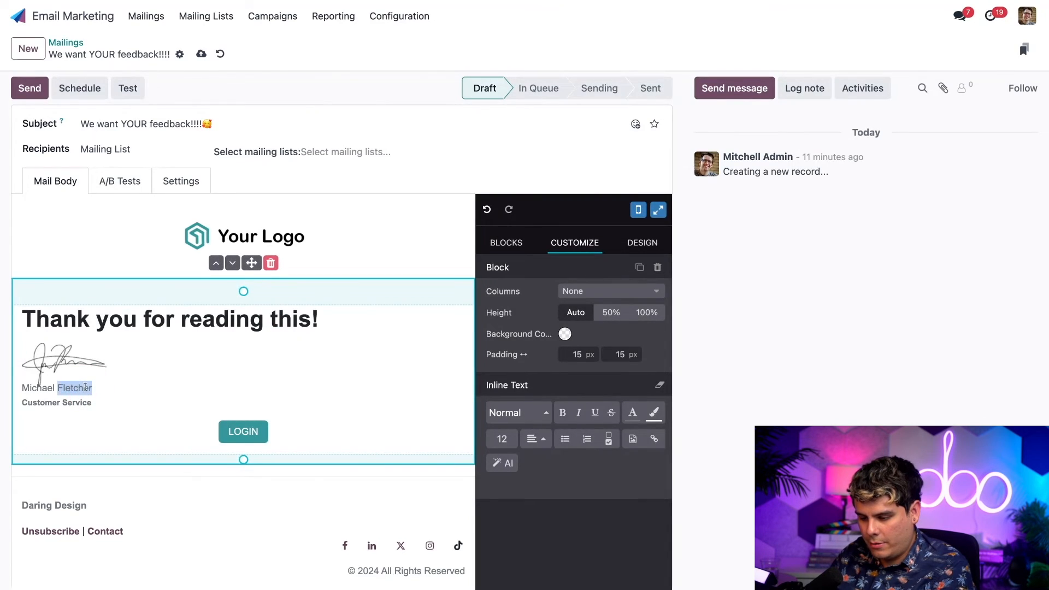
pyautogui.press('BackSpace')
pyautogui.press('BackSpace')
pyautogui.press('BackSpace')
pyautogui.press('BackSpace')
pyautogui.press('BackSpace')
pyautogui.press('BackSpace')
pyautogui.press('BackSpace')
pyautogui.press('BackSpace')
pyautogui.press('BackSpace')
pyautogui.press('BackSpace')
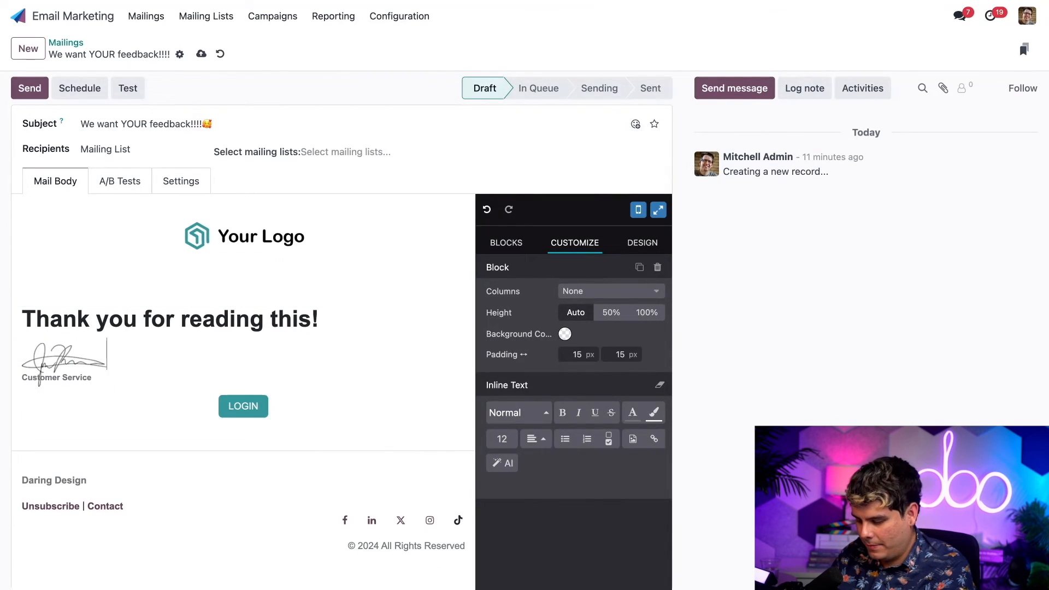
pyautogui.press('Return')
pyautogui.write('Jose -')
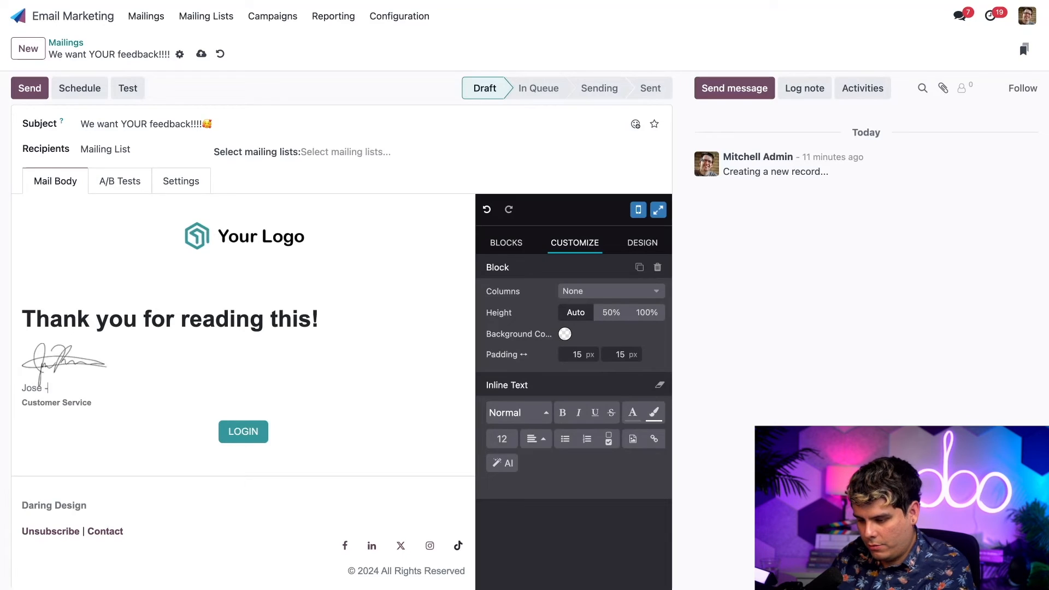
pyautogui.write('-Ignacio')
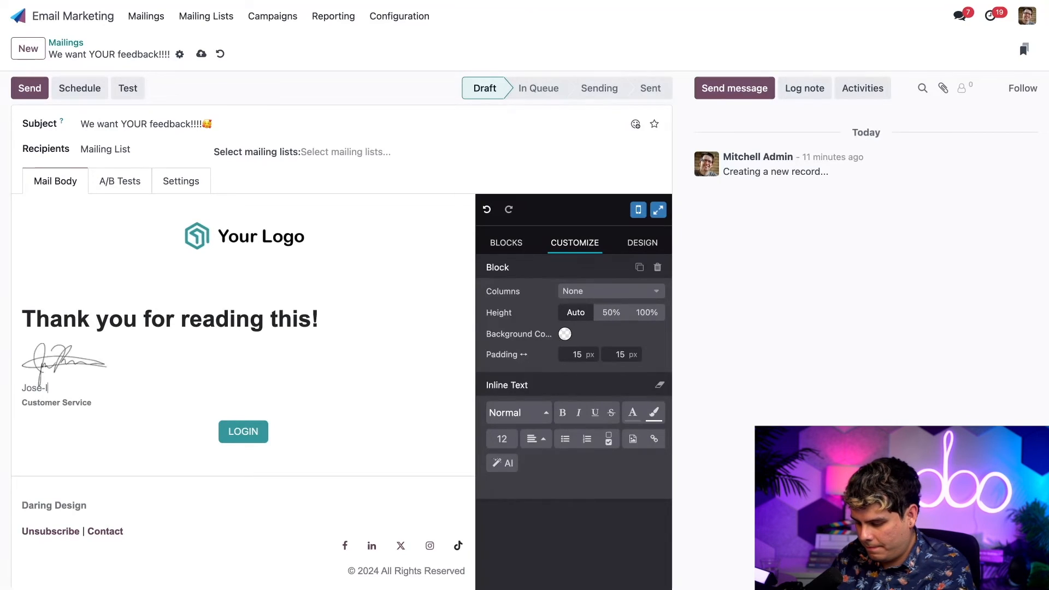
# Step: Change the job title under the sender's name to "Customer Exec" and paste the copied survey link on a new line below it
pyautogui.doubleClick(77, 403)
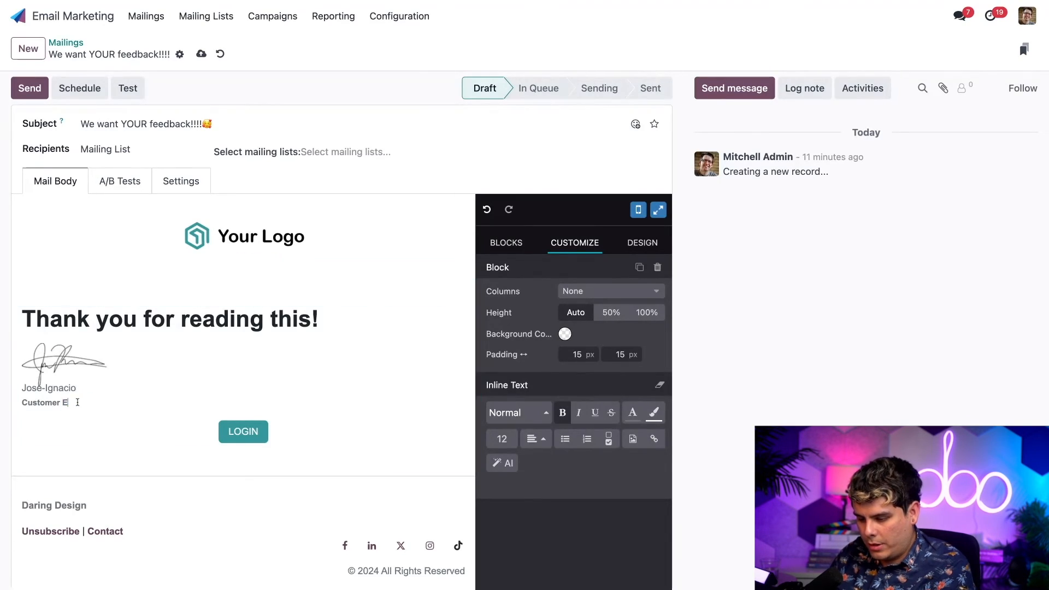
pyautogui.write('Exec')
pyautogui.press('Return')
pyautogui.hotkey('ctrl', 'v')
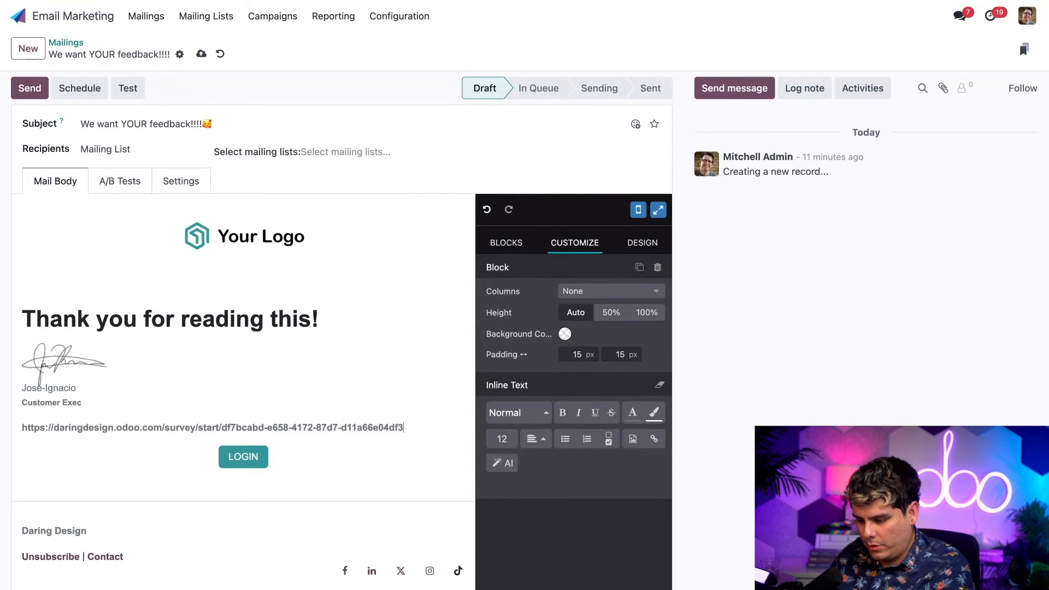
# Step: Delete the LOGIN button below the survey link in the mail body
pyautogui.click(281, 460)
pyautogui.press('BackSpace')
pyautogui.press('BackSpace')
pyautogui.press('BackSpace')
pyautogui.press('BackSpace')
pyautogui.press('BackSpace')
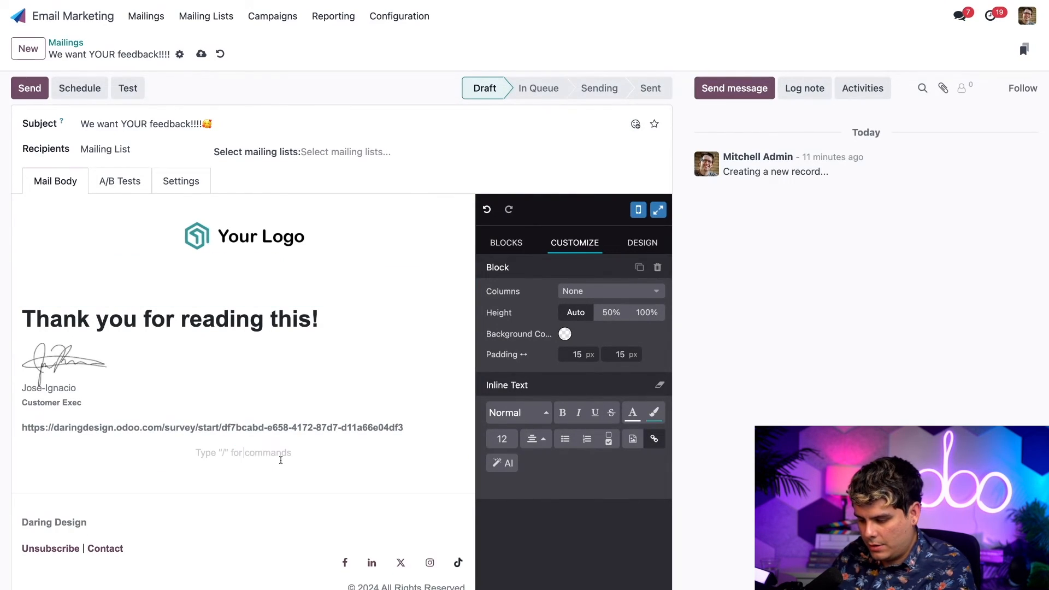
# Step: Insert the non-bold line "Click below to share your thoughts!" between the job title and the survey link
pyautogui.click(327, 402)
pyautogui.press('Return')
pyautogui.hotkey('ctrl', 'b')
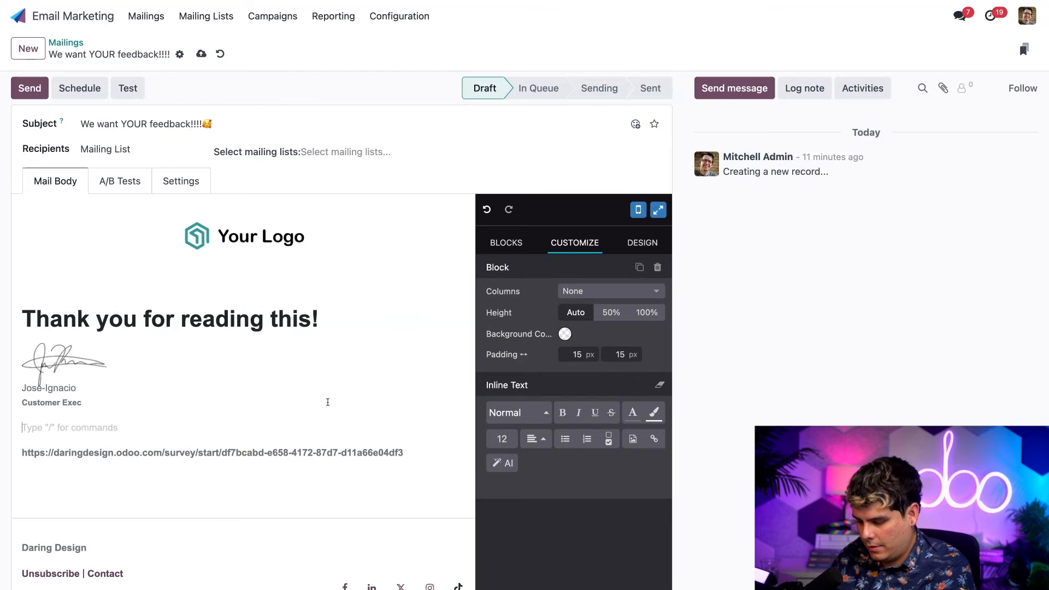
pyautogui.write('Click below to share your ')
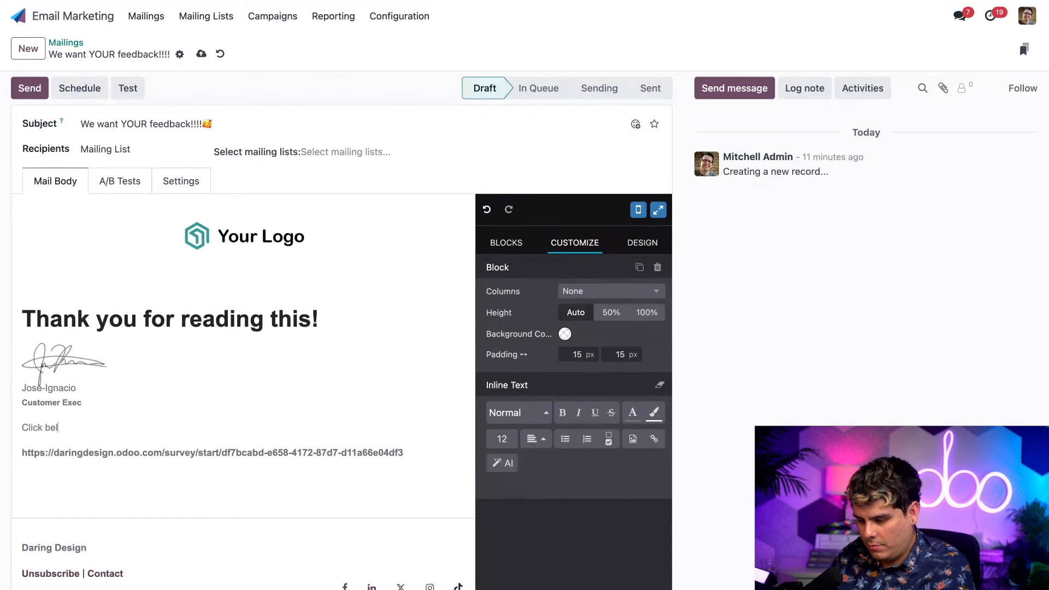
pyautogui.write('thoughts!')
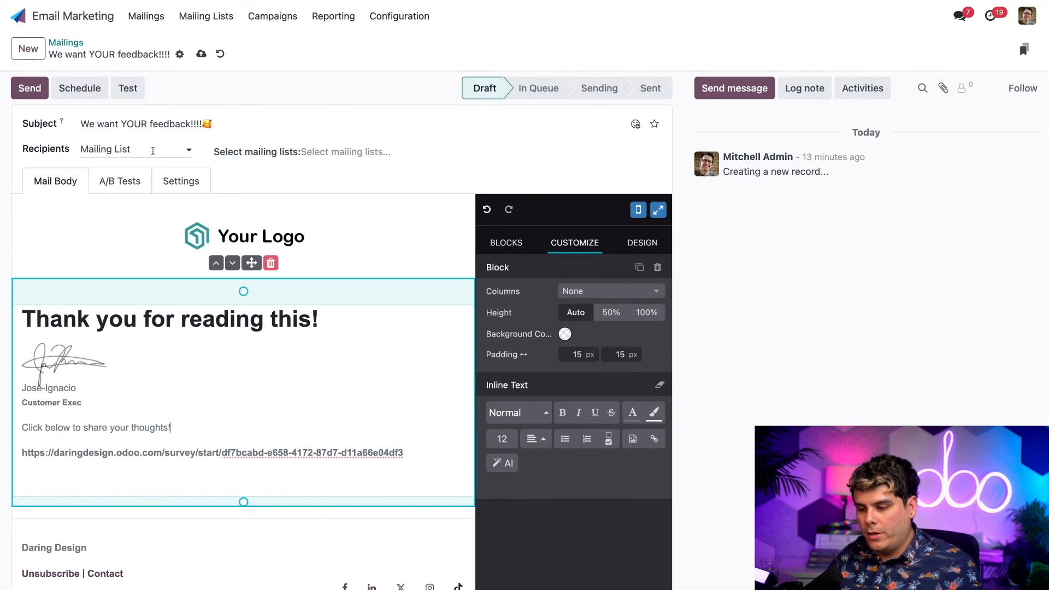
# Step: Set the recipients to Event Registration and change the existing filter rule to Event contains "design"
pyautogui.click(146, 148)
pyautogui.click(134, 191)
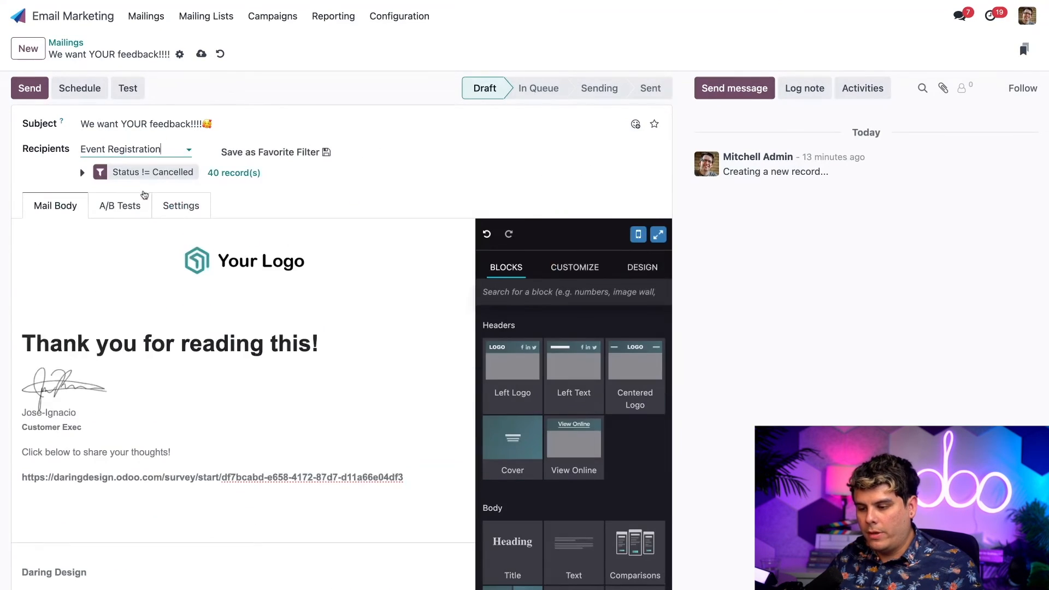
pyautogui.click(110, 175)
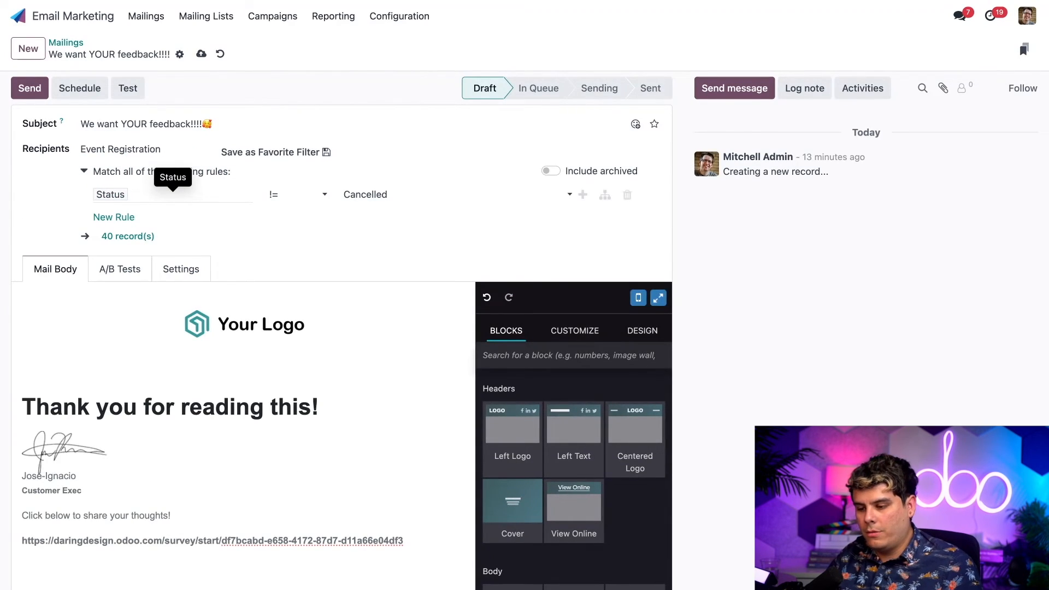
pyautogui.click(143, 196)
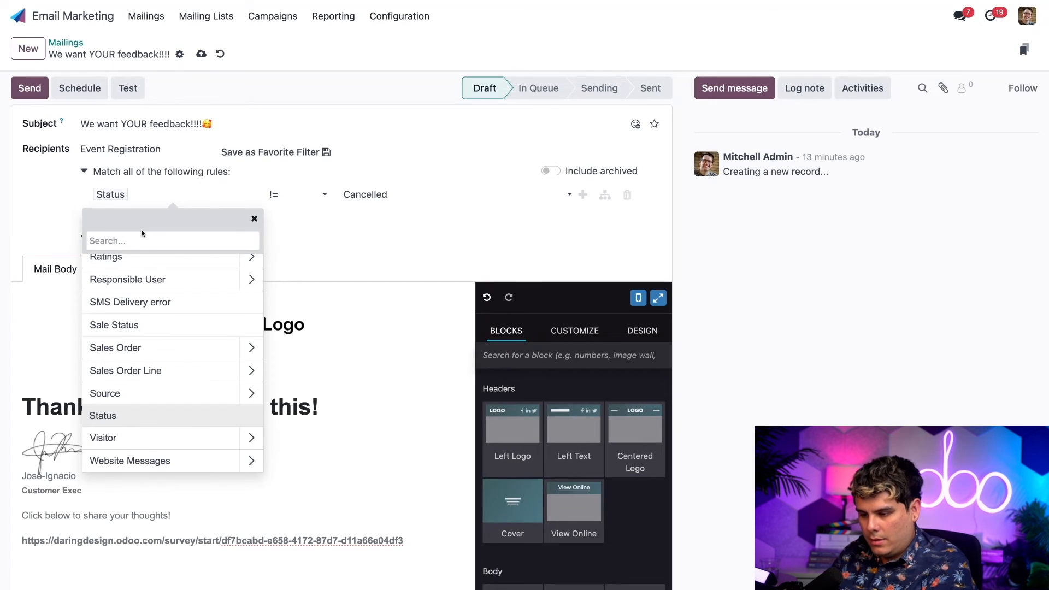
pyautogui.write('event')
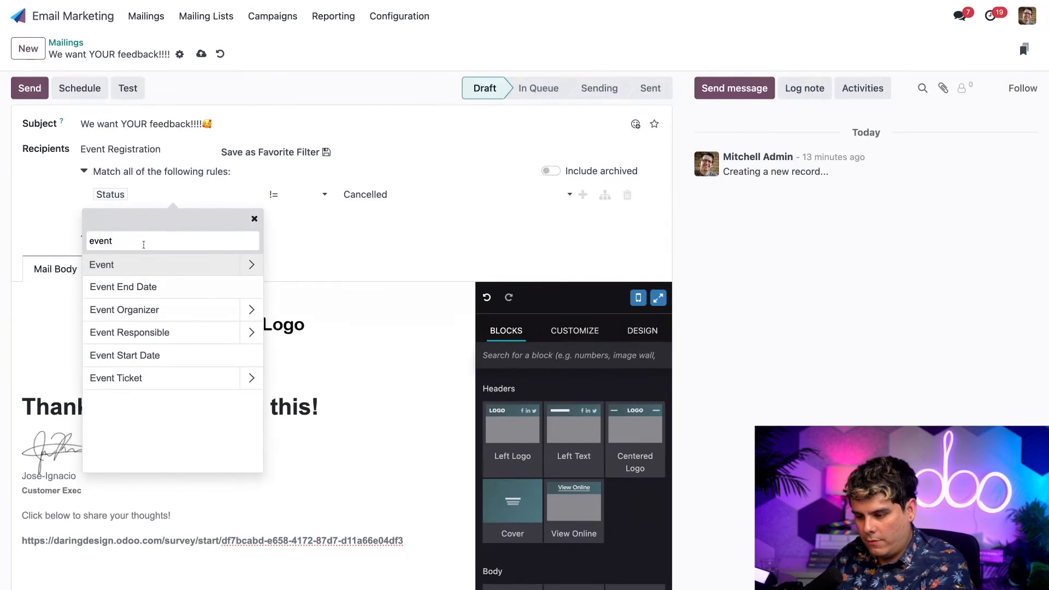
pyautogui.click(145, 265)
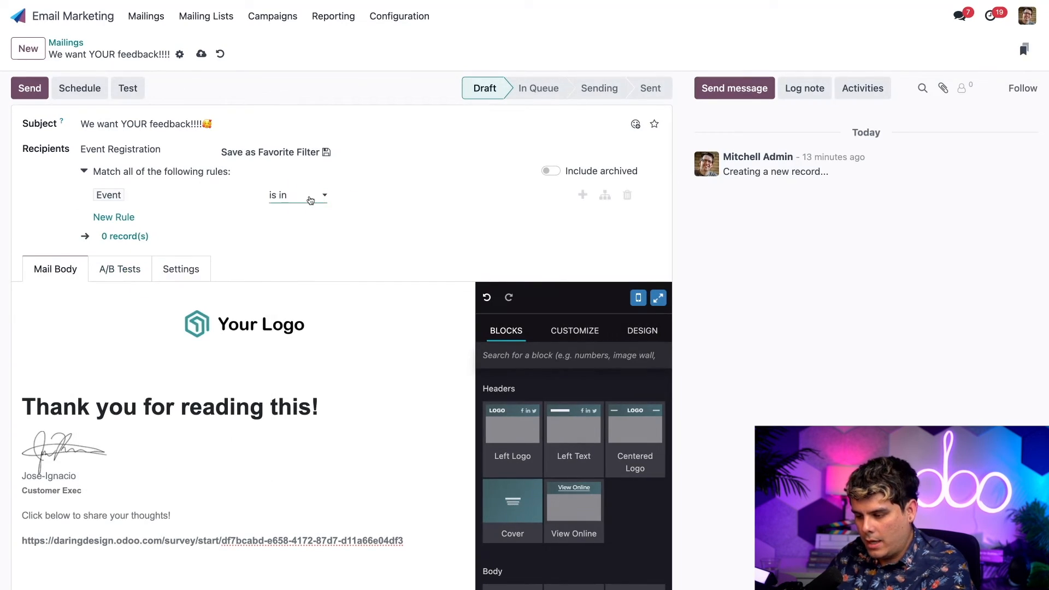
pyautogui.click(310, 200)
pyautogui.click(367, 194)
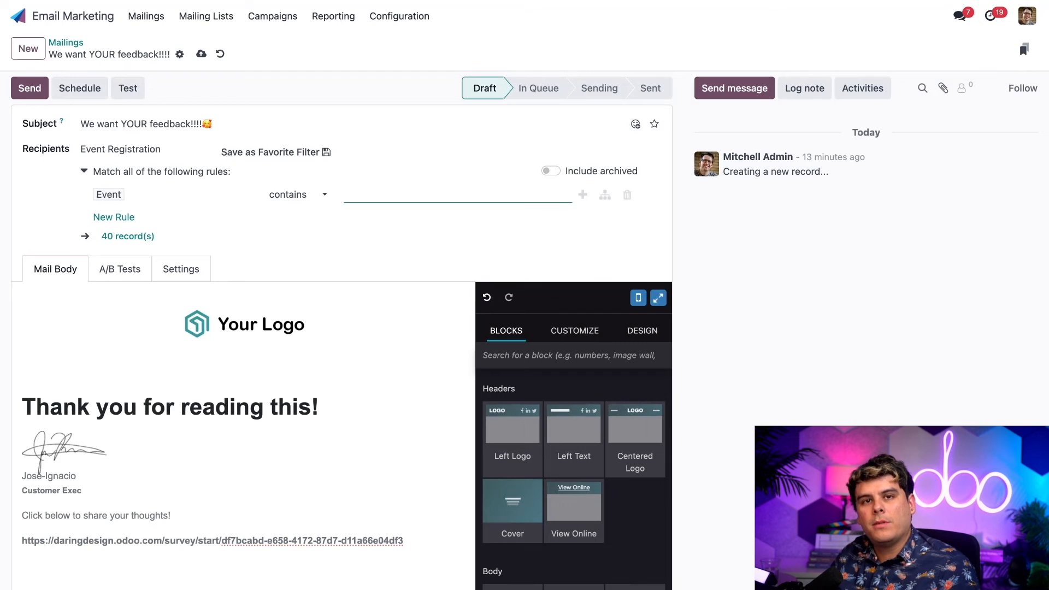
pyautogui.write('design')
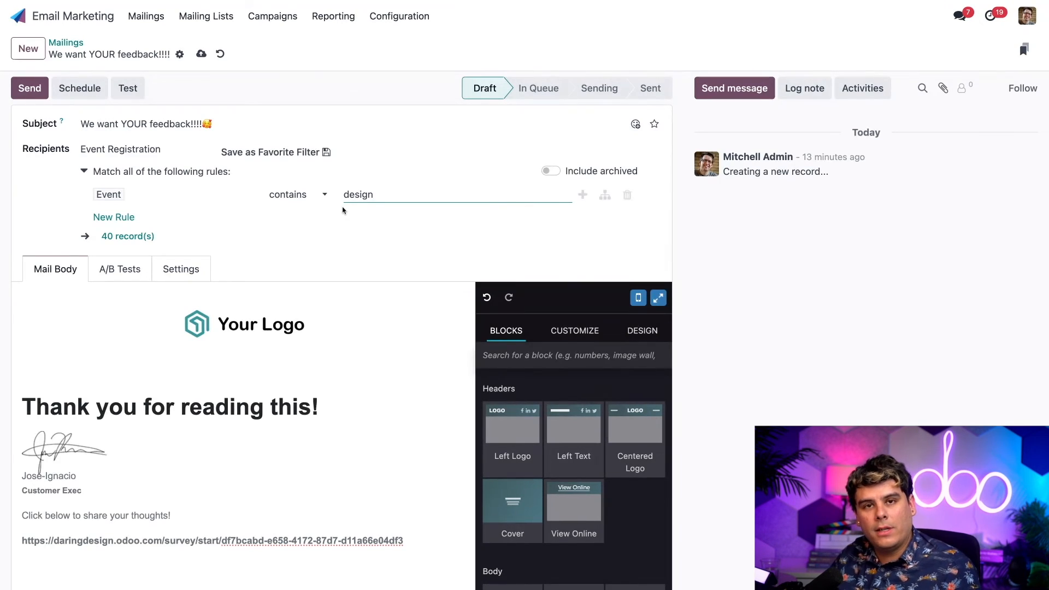
# Step: Add a second recipient rule requiring Status = Attended
pyautogui.click(125, 217)
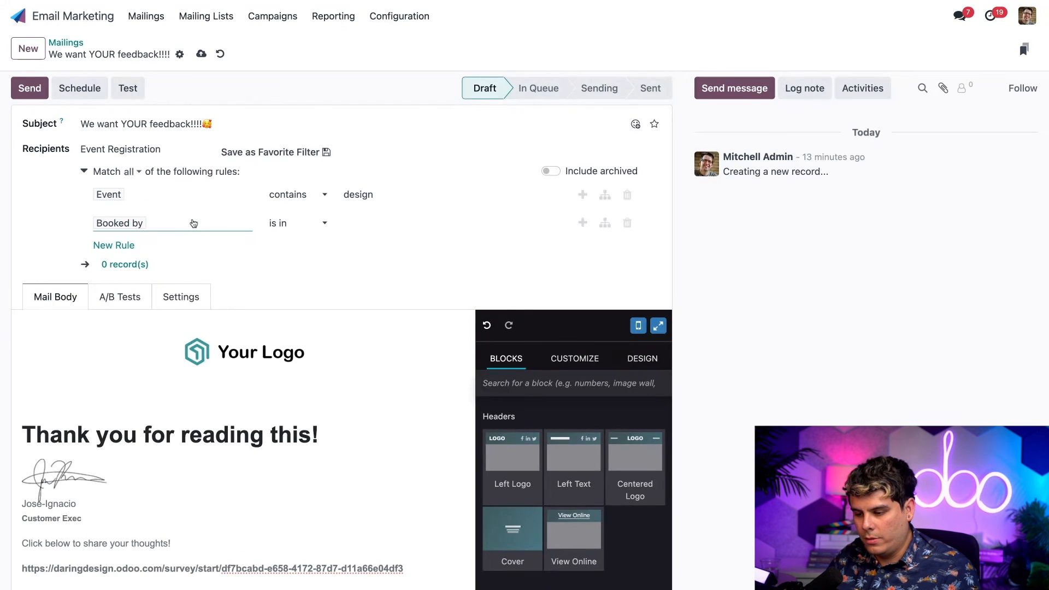
pyautogui.click(193, 223)
pyautogui.write('status')
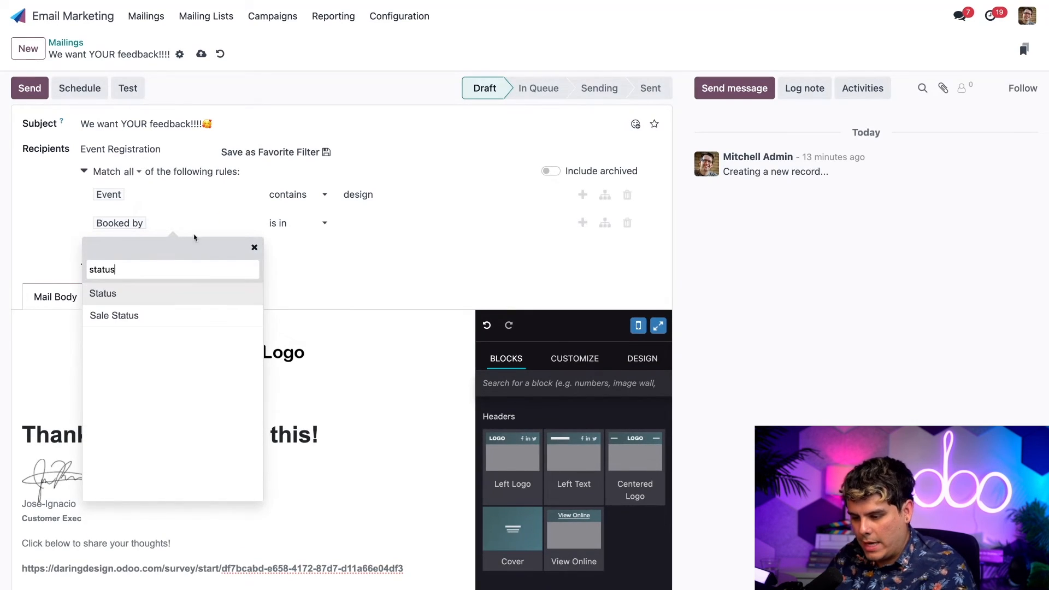
pyautogui.click(143, 295)
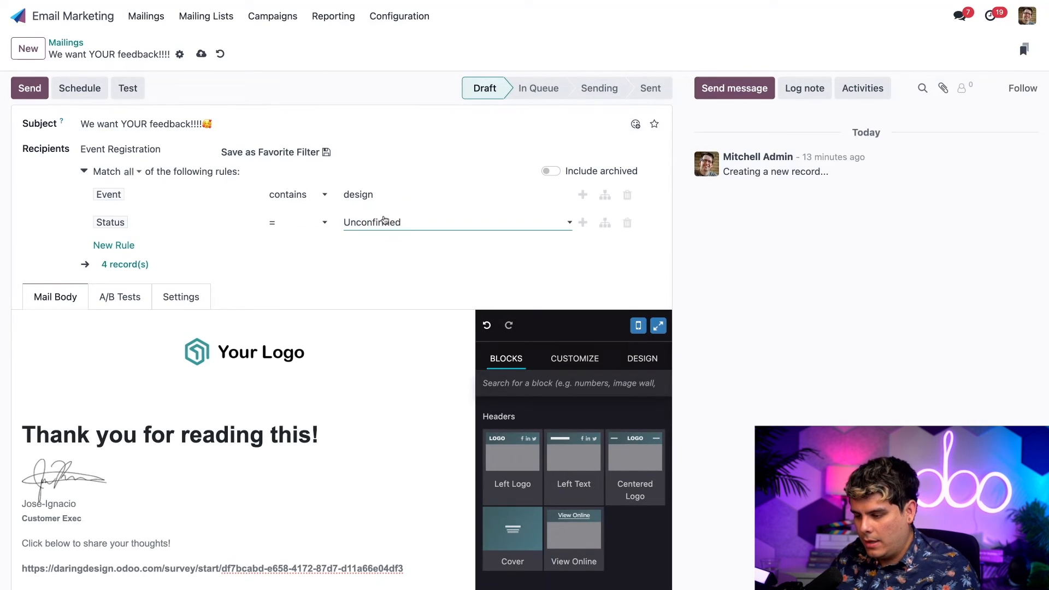
pyautogui.click(384, 219)
pyautogui.click(427, 260)
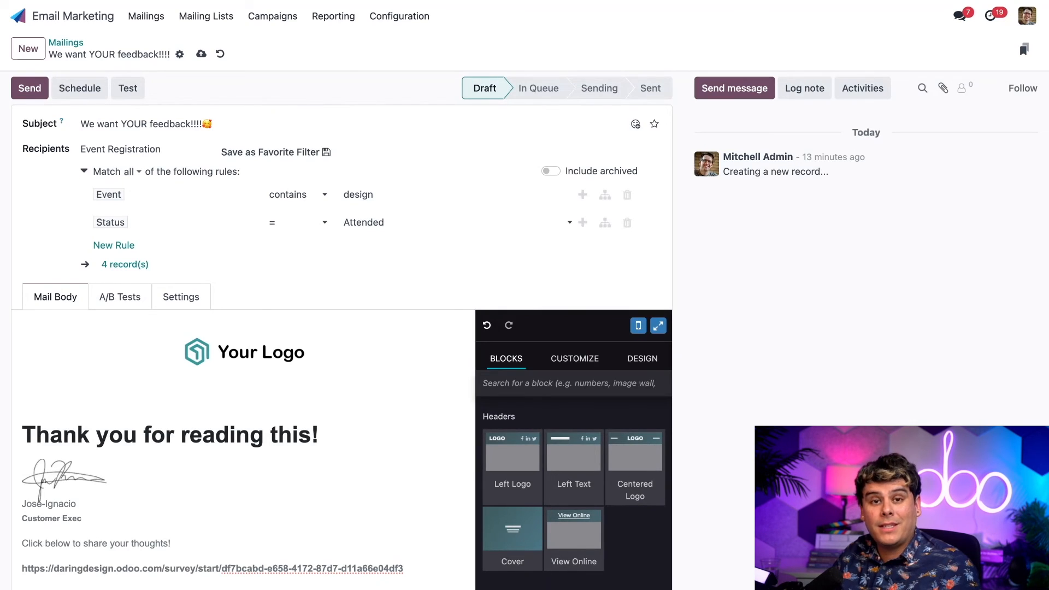
# Step: Assign the mailing to the Interior Design Fair 2025 campaign in its tracking settings
pyautogui.click(181, 294)
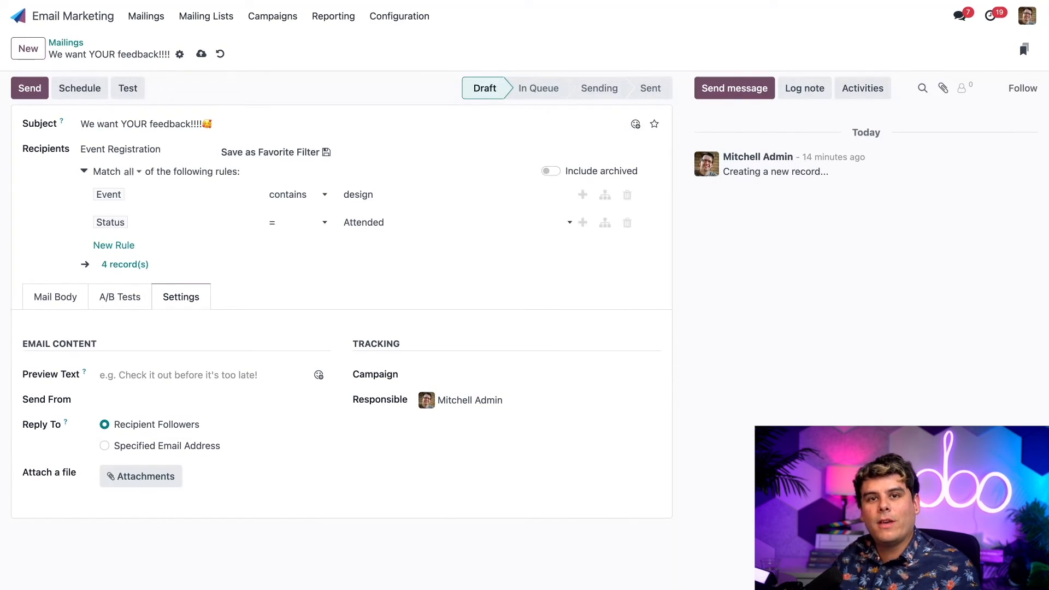
pyautogui.click(464, 373)
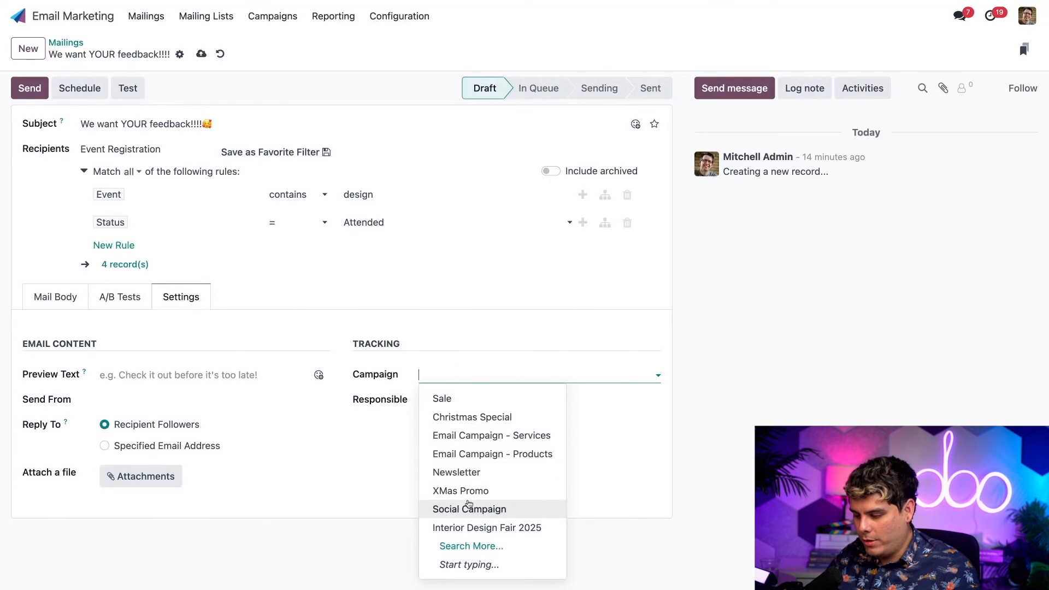
pyautogui.click(471, 527)
pyautogui.click(491, 457)
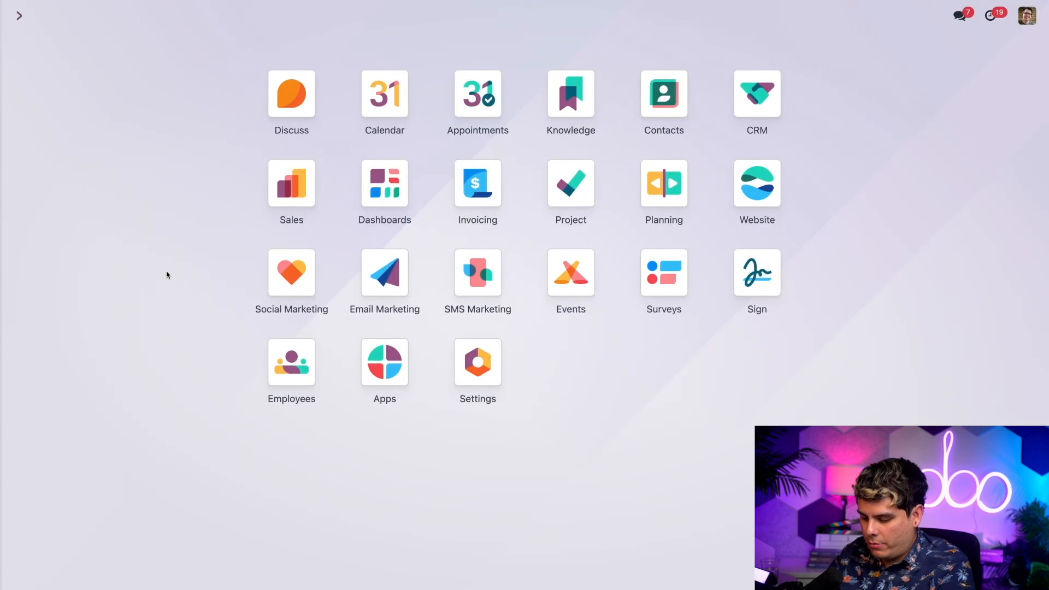
# Step: Switch to the Sales product list and search it for "event"
pyautogui.write('pr')
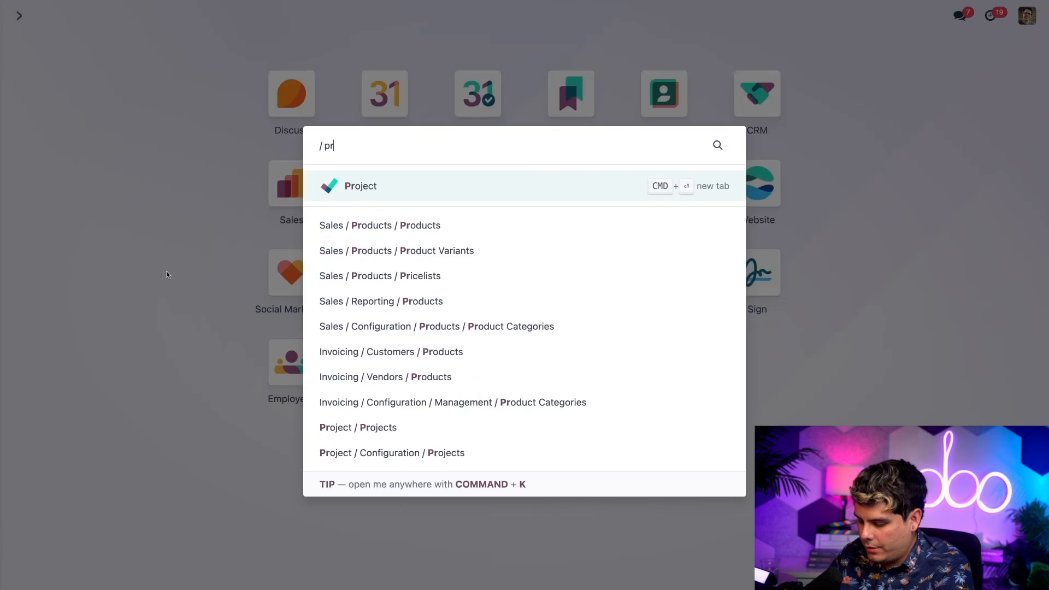
pyautogui.write('oduct')
pyautogui.press('Return')
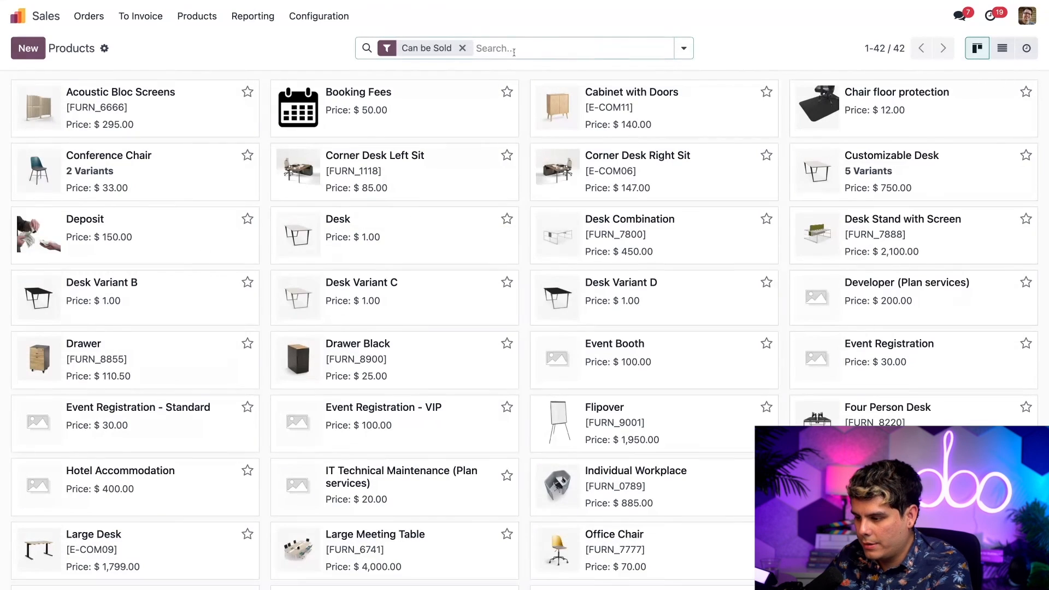
pyautogui.write('event')
pyautogui.press('Return')
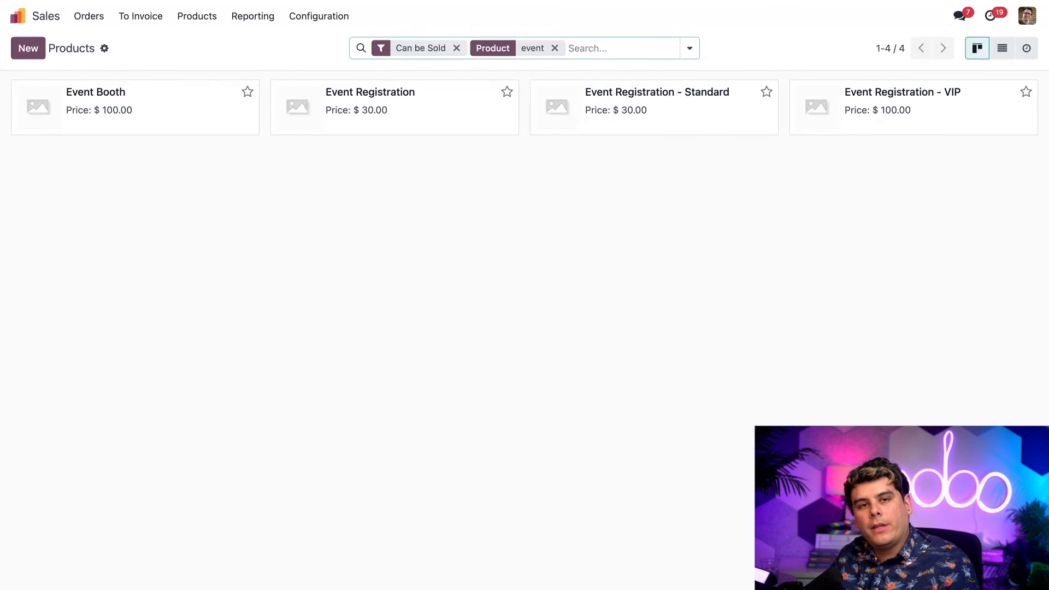
# Step: Examine the product type of Event Registration - Standard and of Event Booth, returning to the product list after each
pyautogui.click(681, 115)
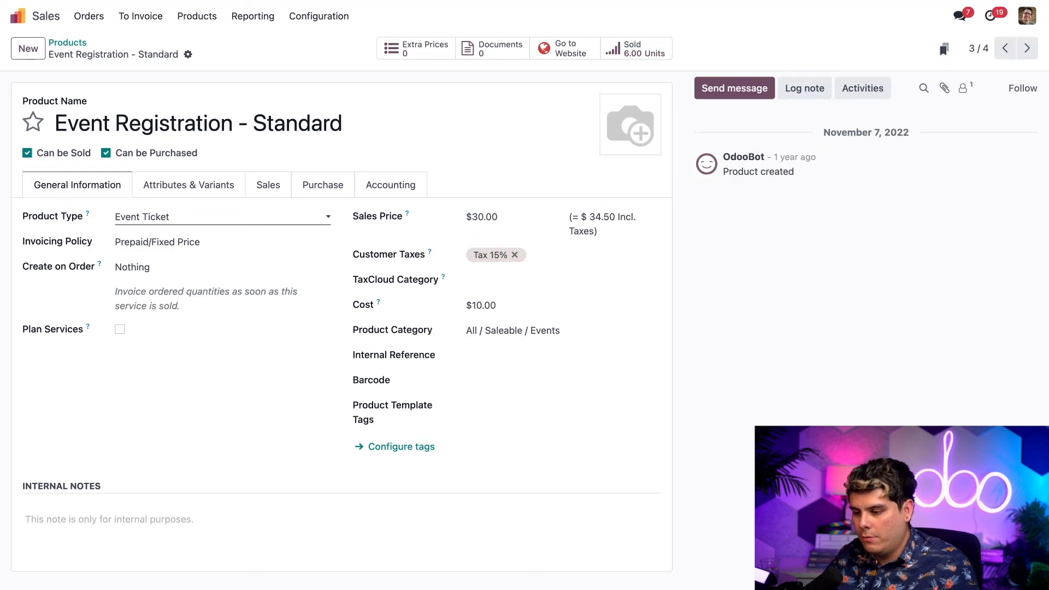
pyautogui.click(76, 43)
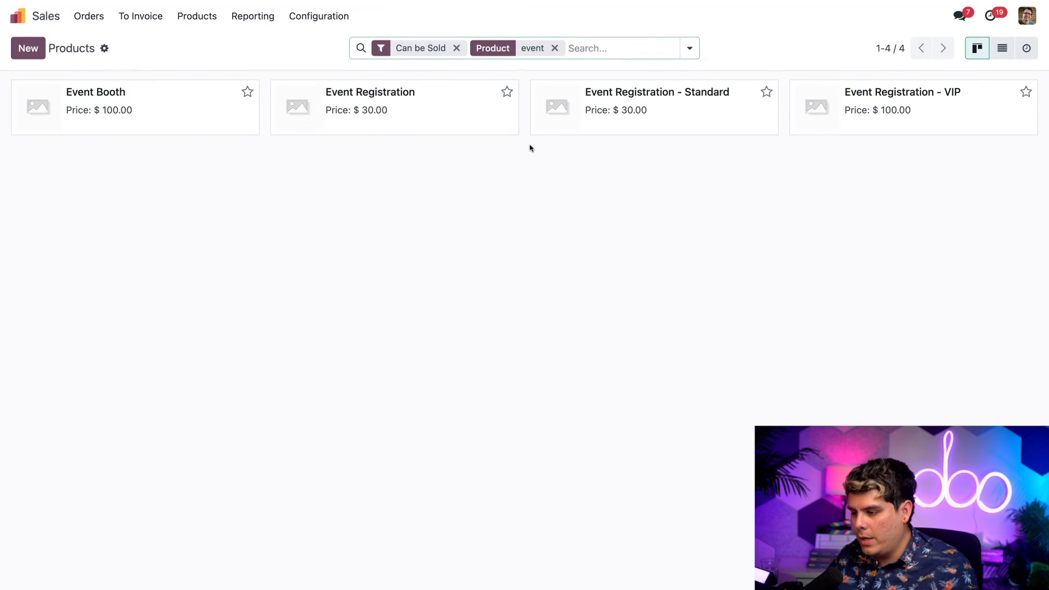
pyautogui.click(175, 112)
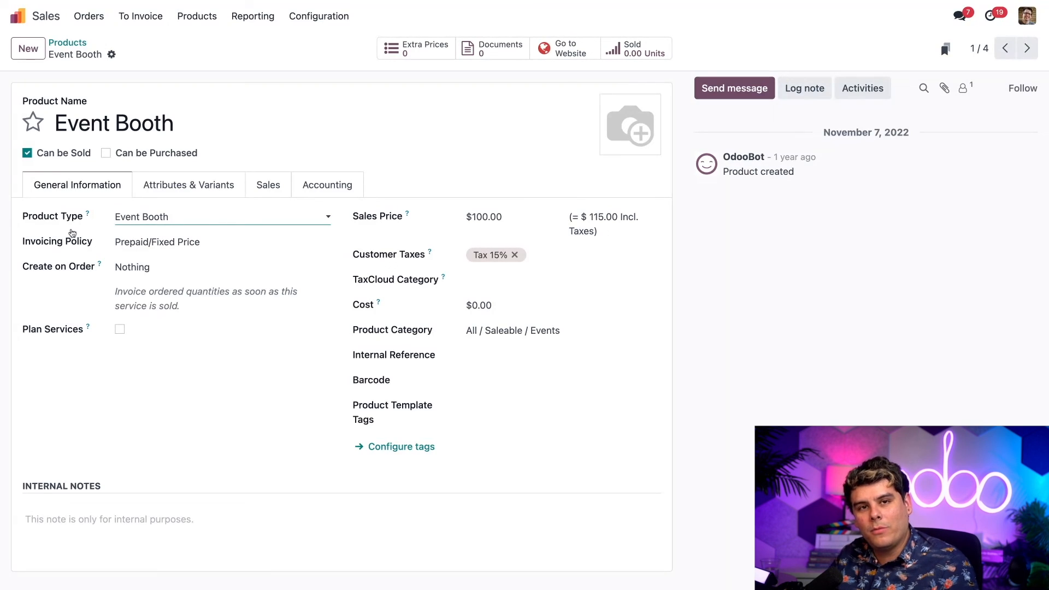
pyautogui.hotkey('alt', 'Left')
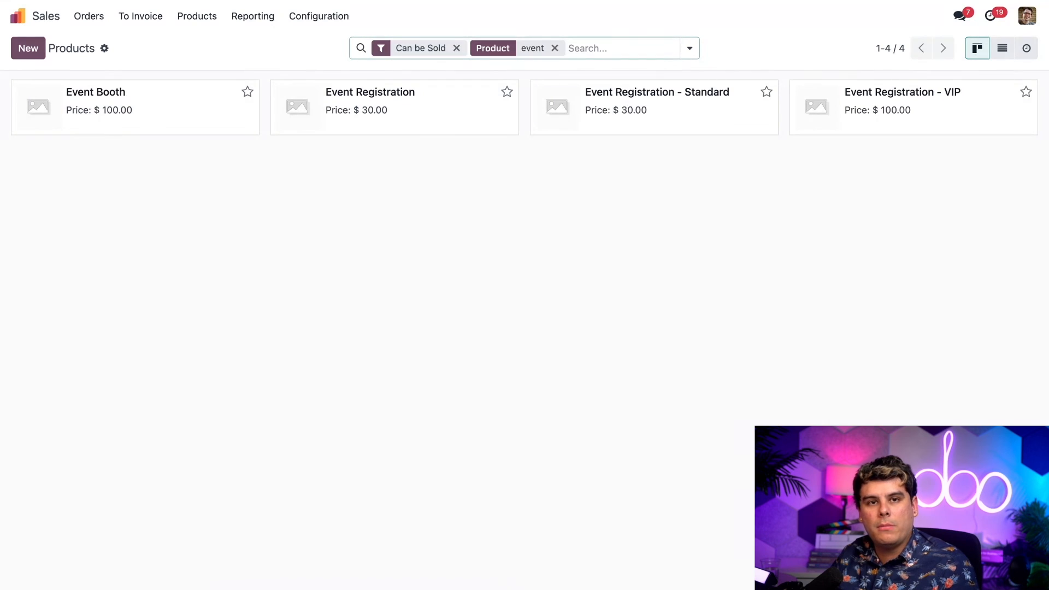
# Step: Switch to Social Marketing, view the account options for adding a stream, and close the dialog without adding one
pyautogui.click(18, 16)
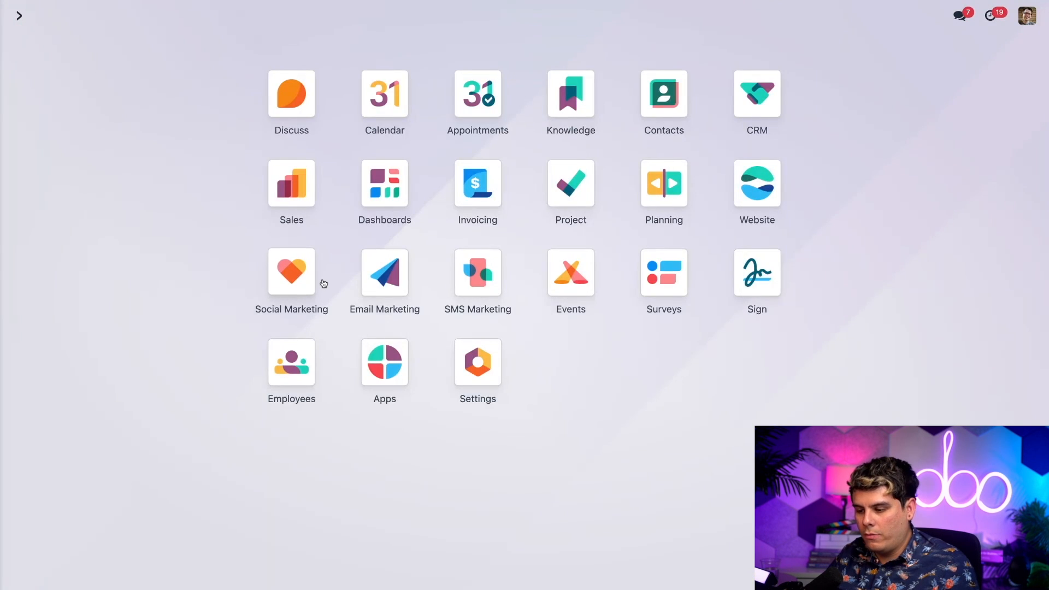
pyautogui.click(298, 278)
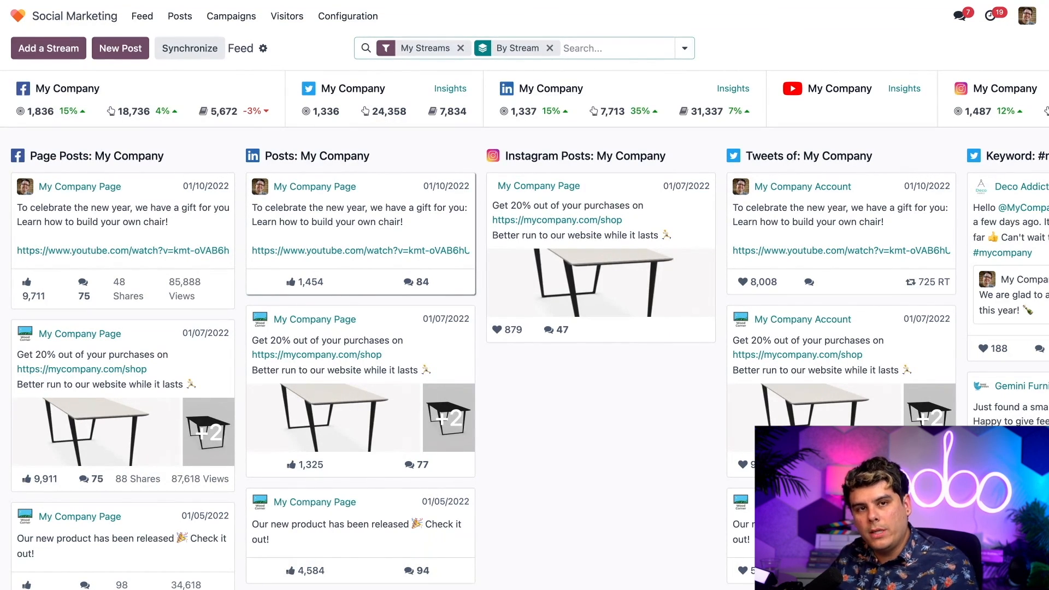
pyautogui.click(60, 58)
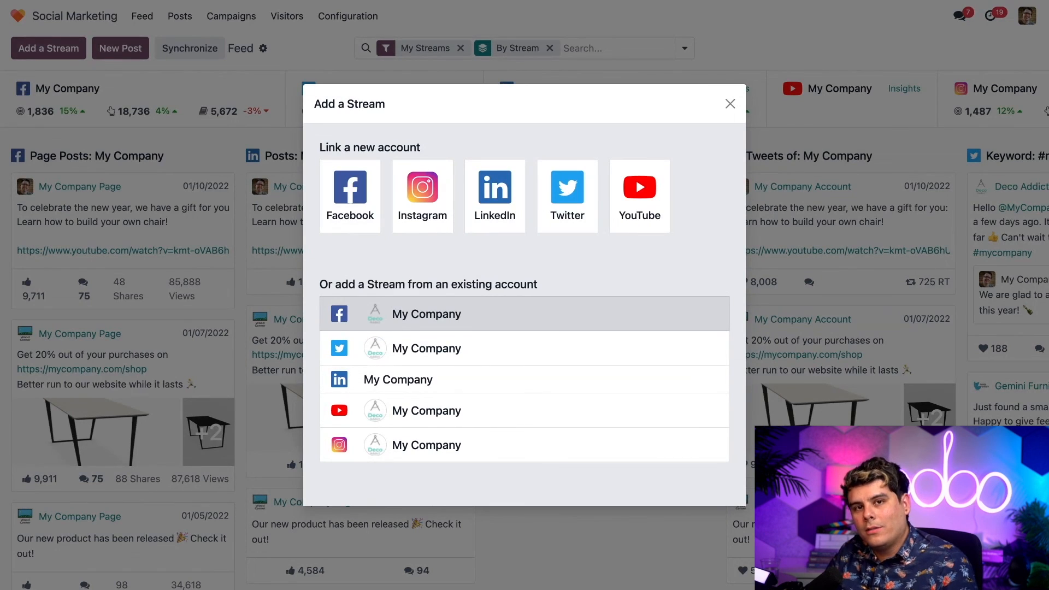
pyautogui.click(730, 104)
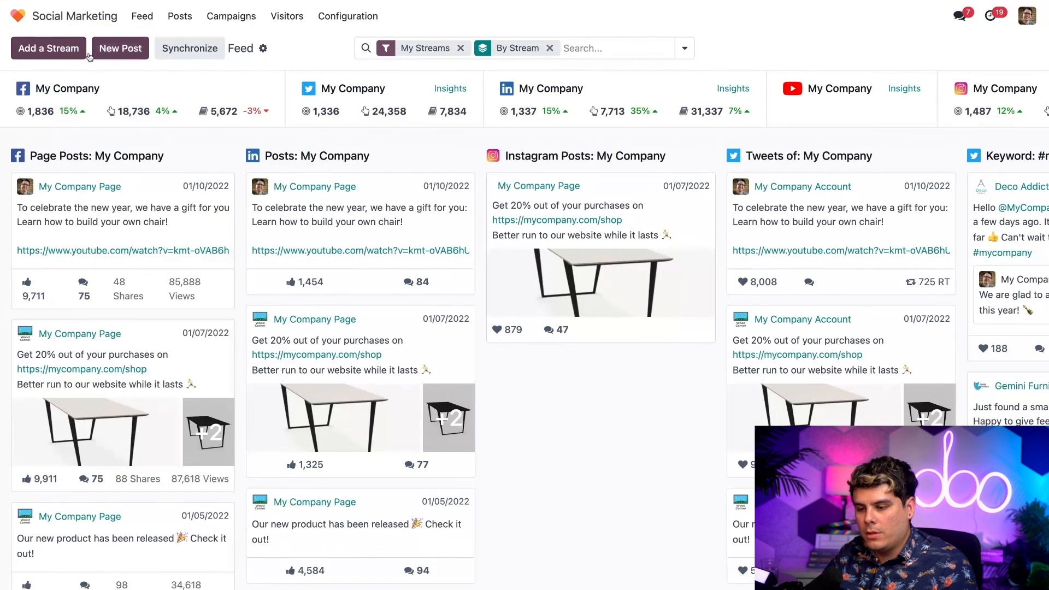
# Step: Switch to the Events app and open the first page of its configuration options
pyautogui.click(18, 16)
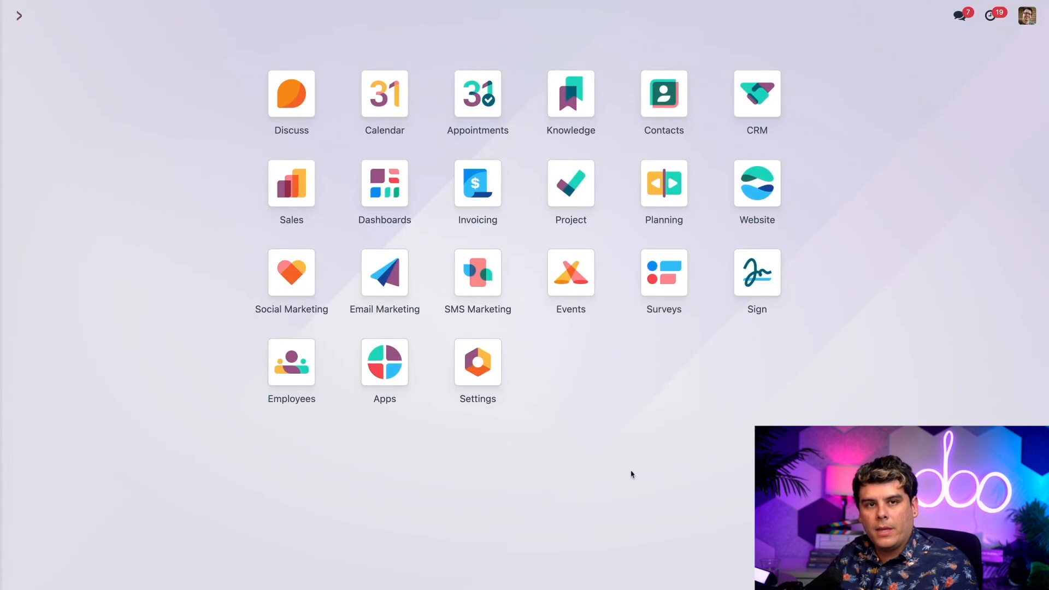
pyautogui.click(574, 283)
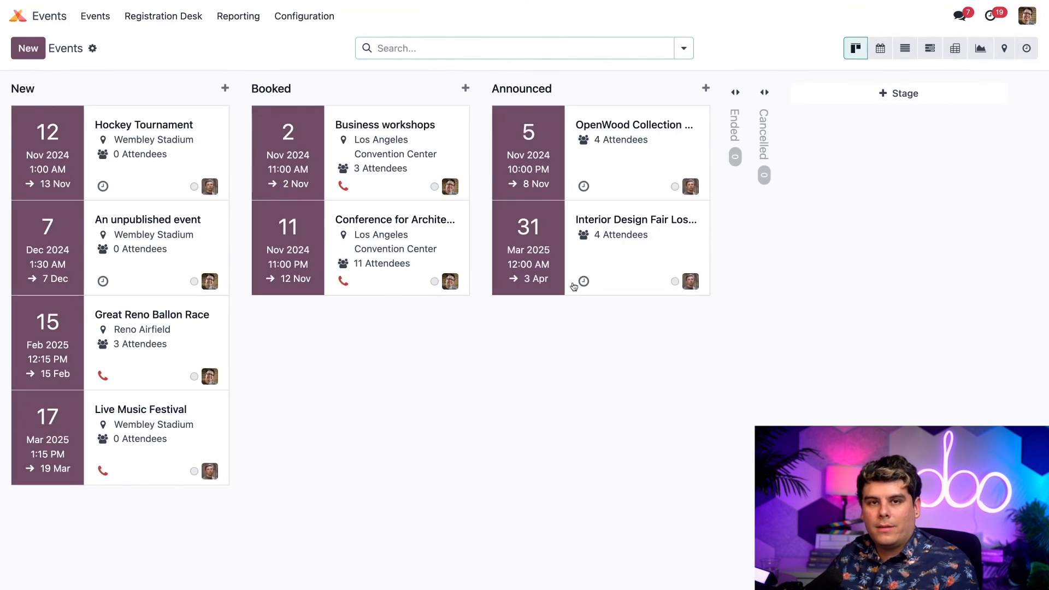
pyautogui.click(298, 18)
pyautogui.click(294, 43)
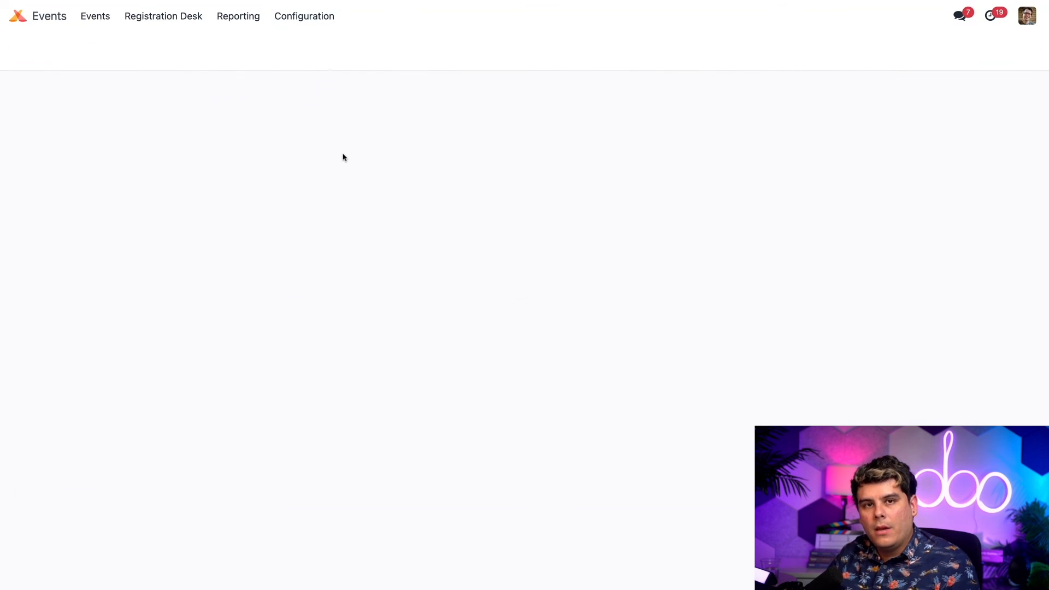